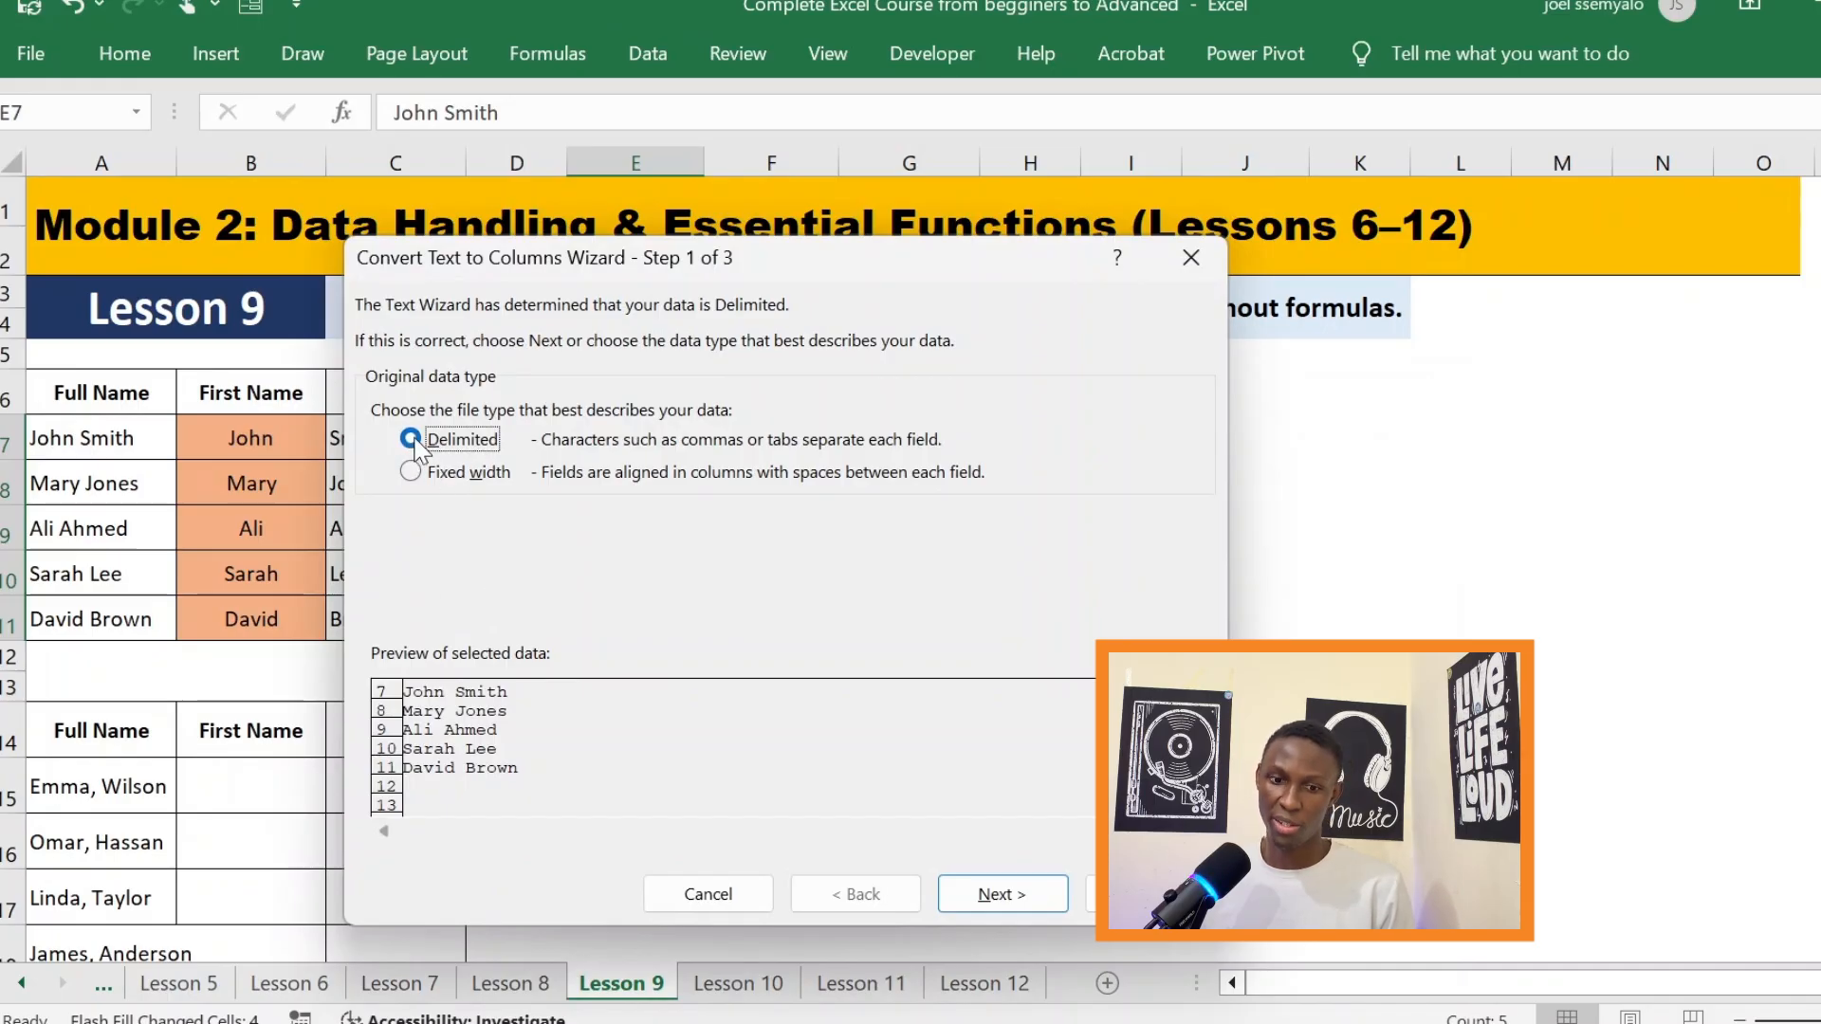
Keep Delimited as the original data type and continue to the delimiter settings.
click(410, 472)
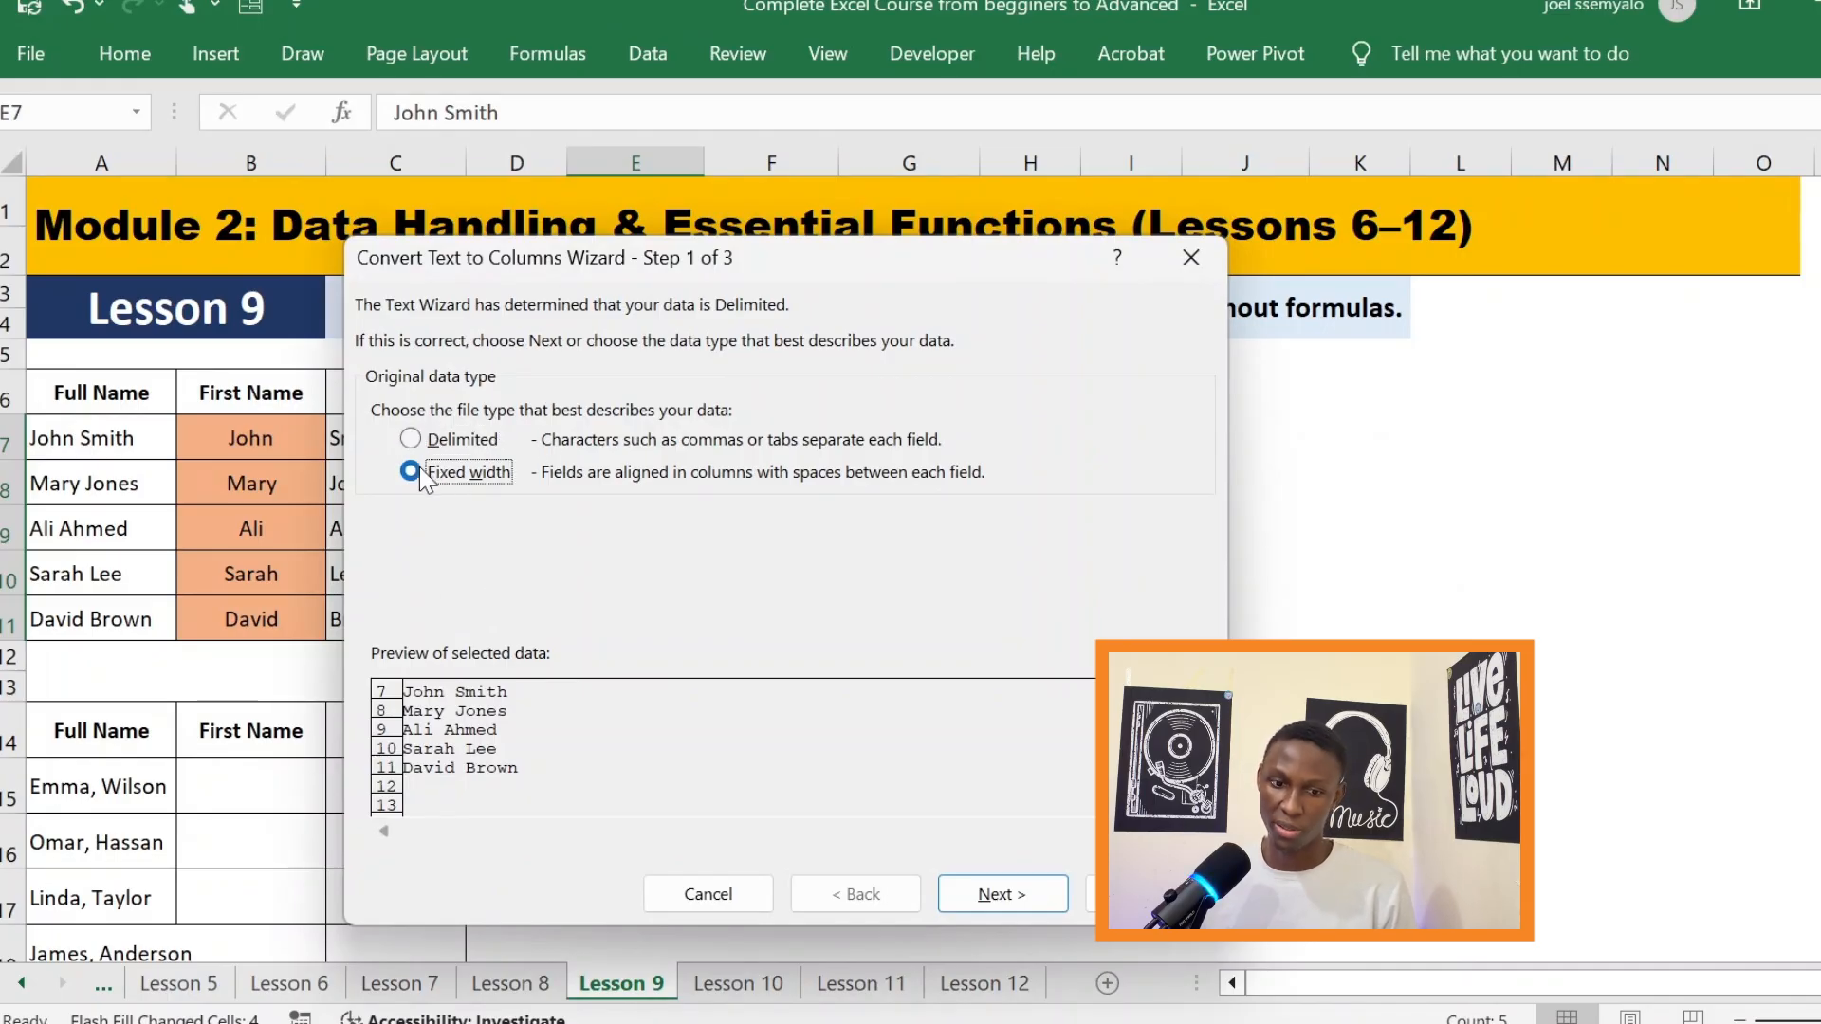
click(433, 443)
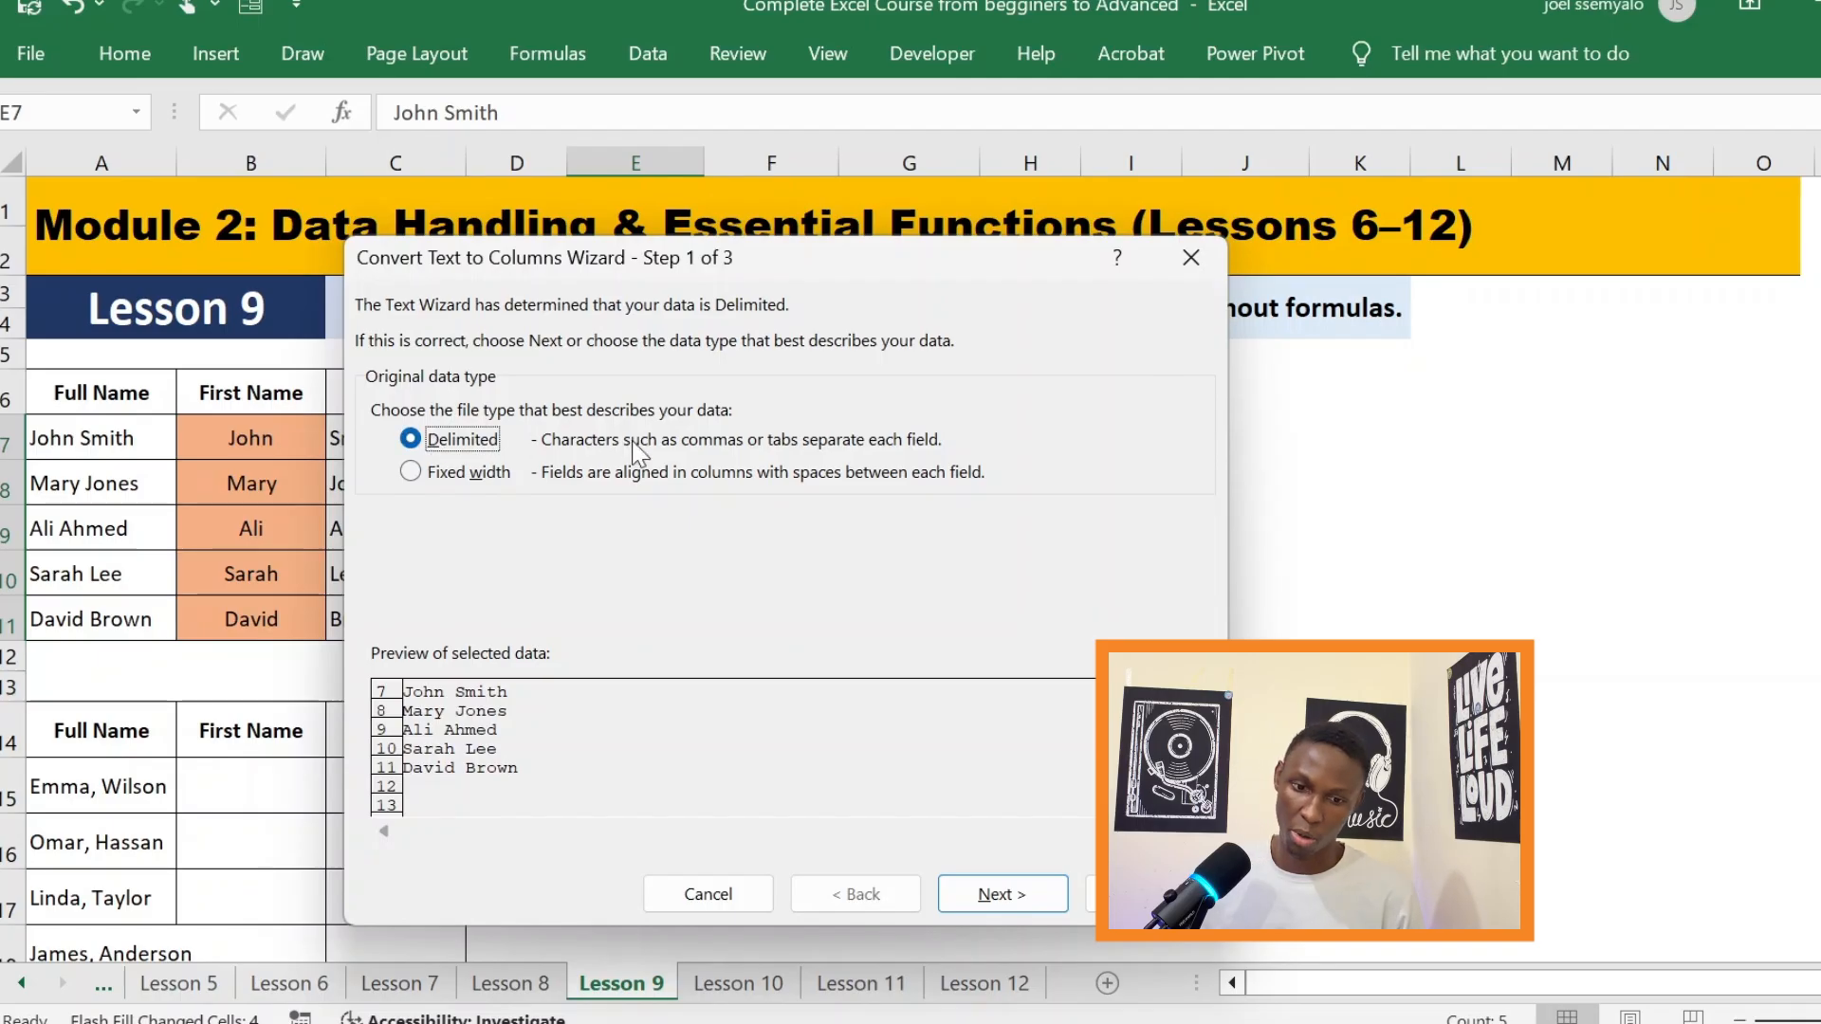
click(1029, 906)
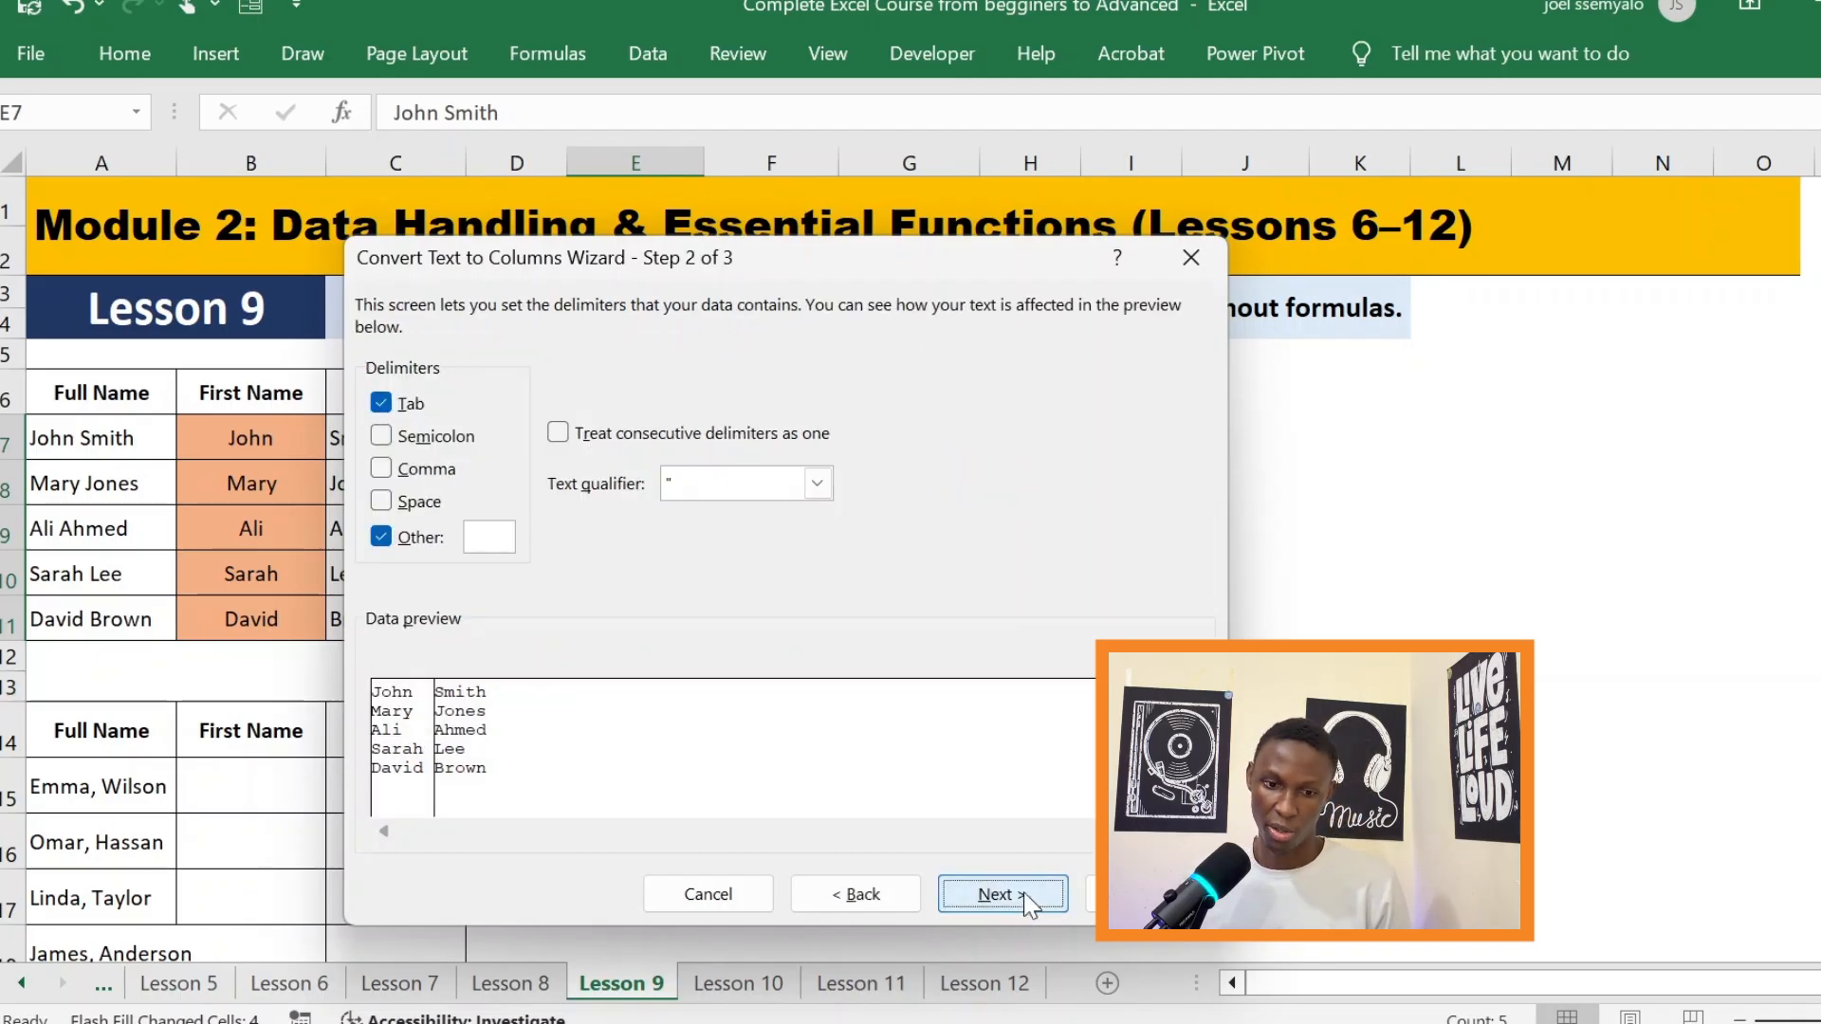
Try Comma and Space as delimiters in place of the custom Other delimiter.
click(381, 537)
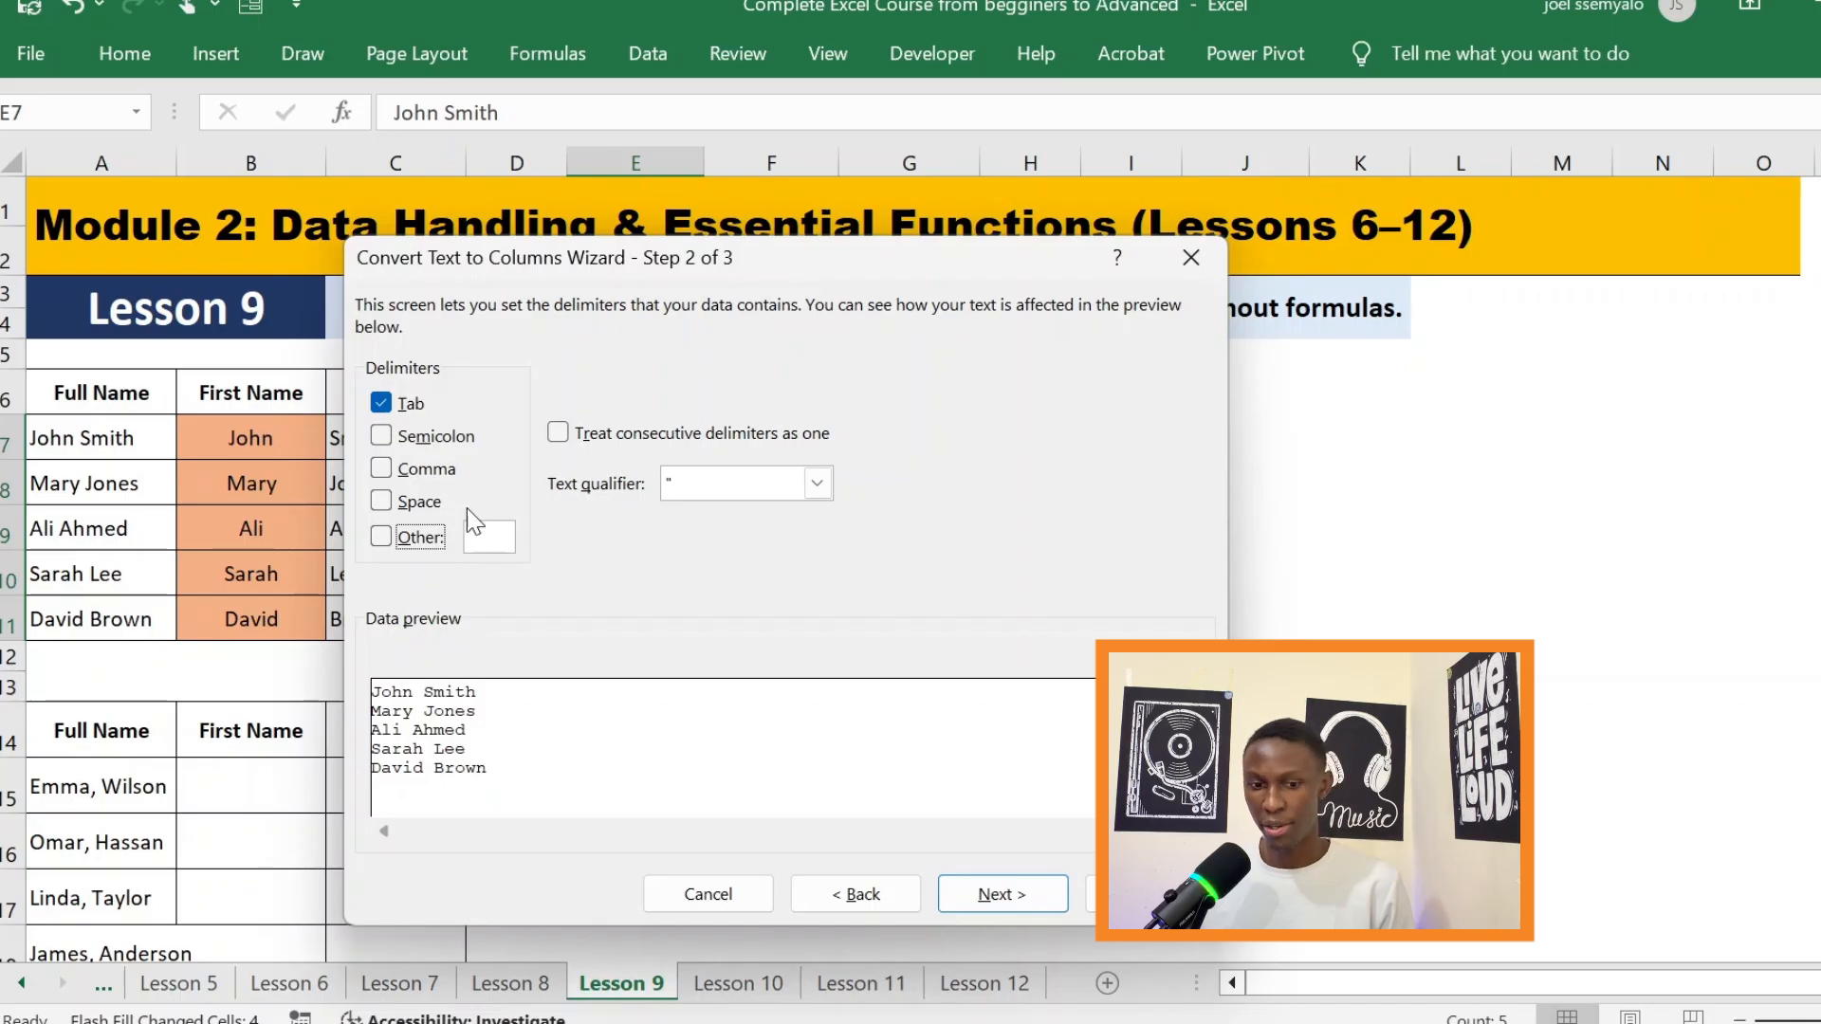
click(389, 469)
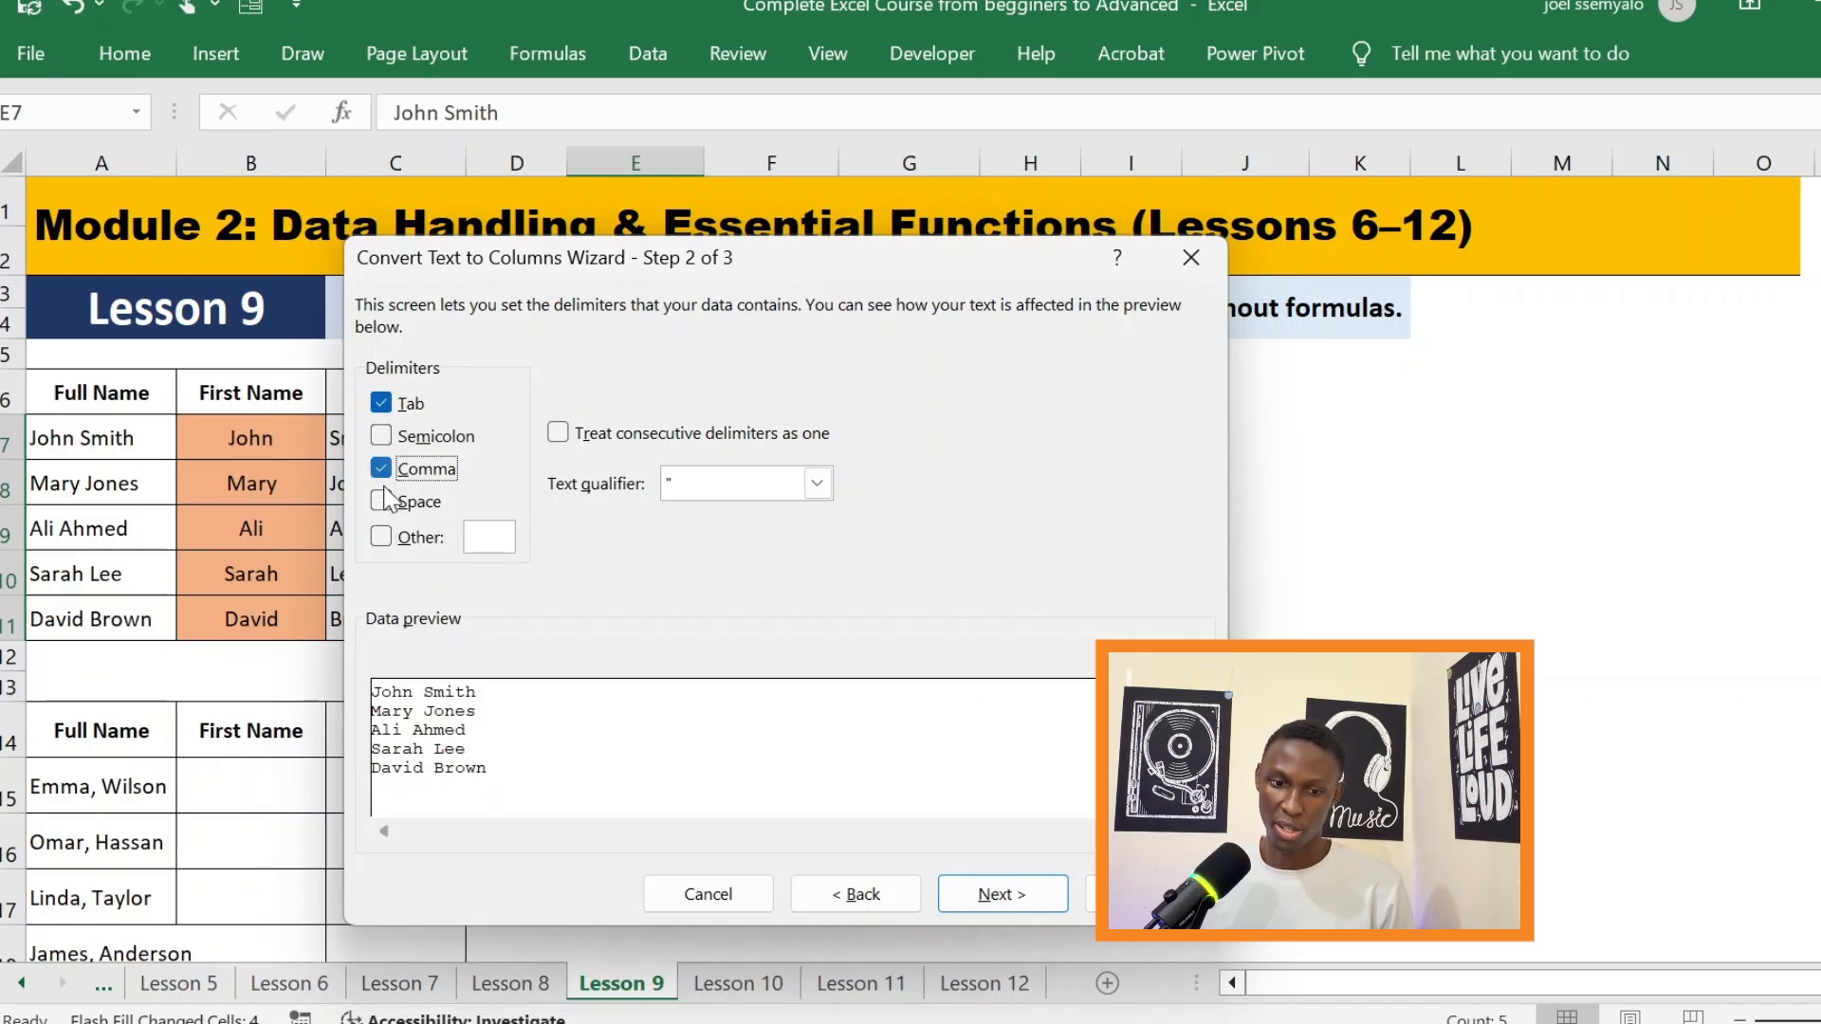
click(389, 495)
click(381, 469)
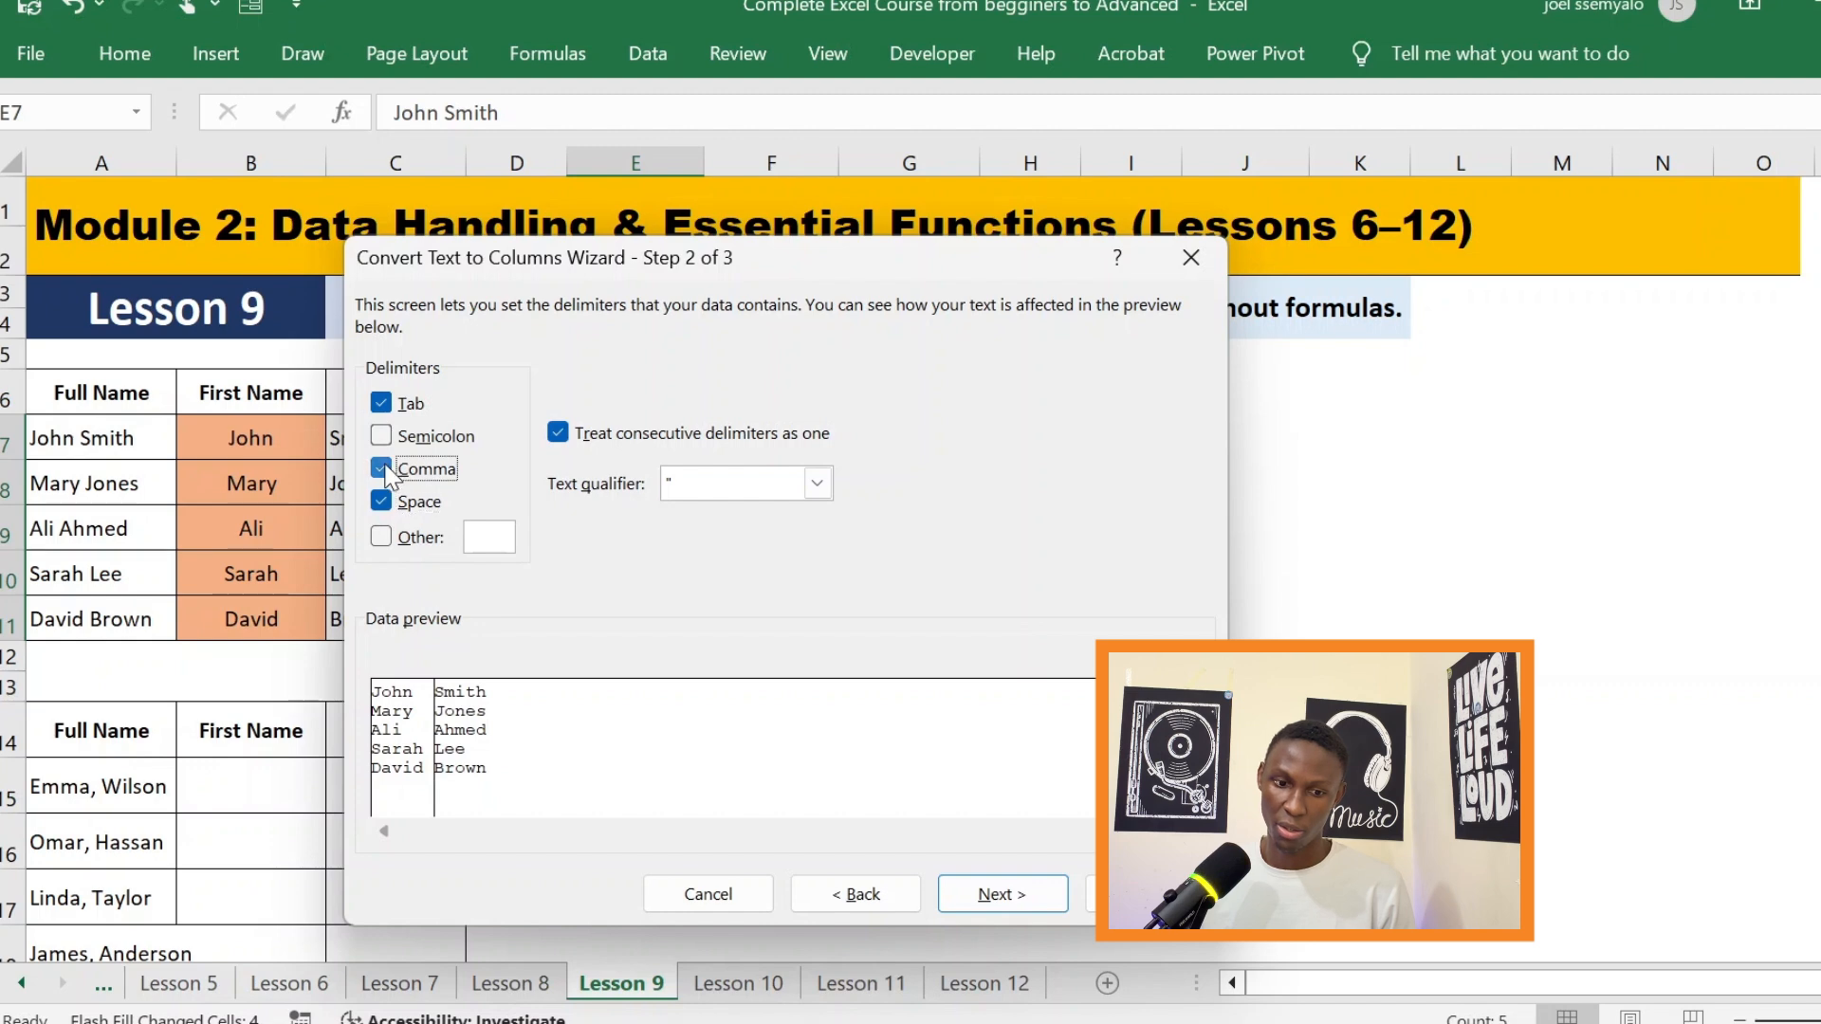
click(381, 501)
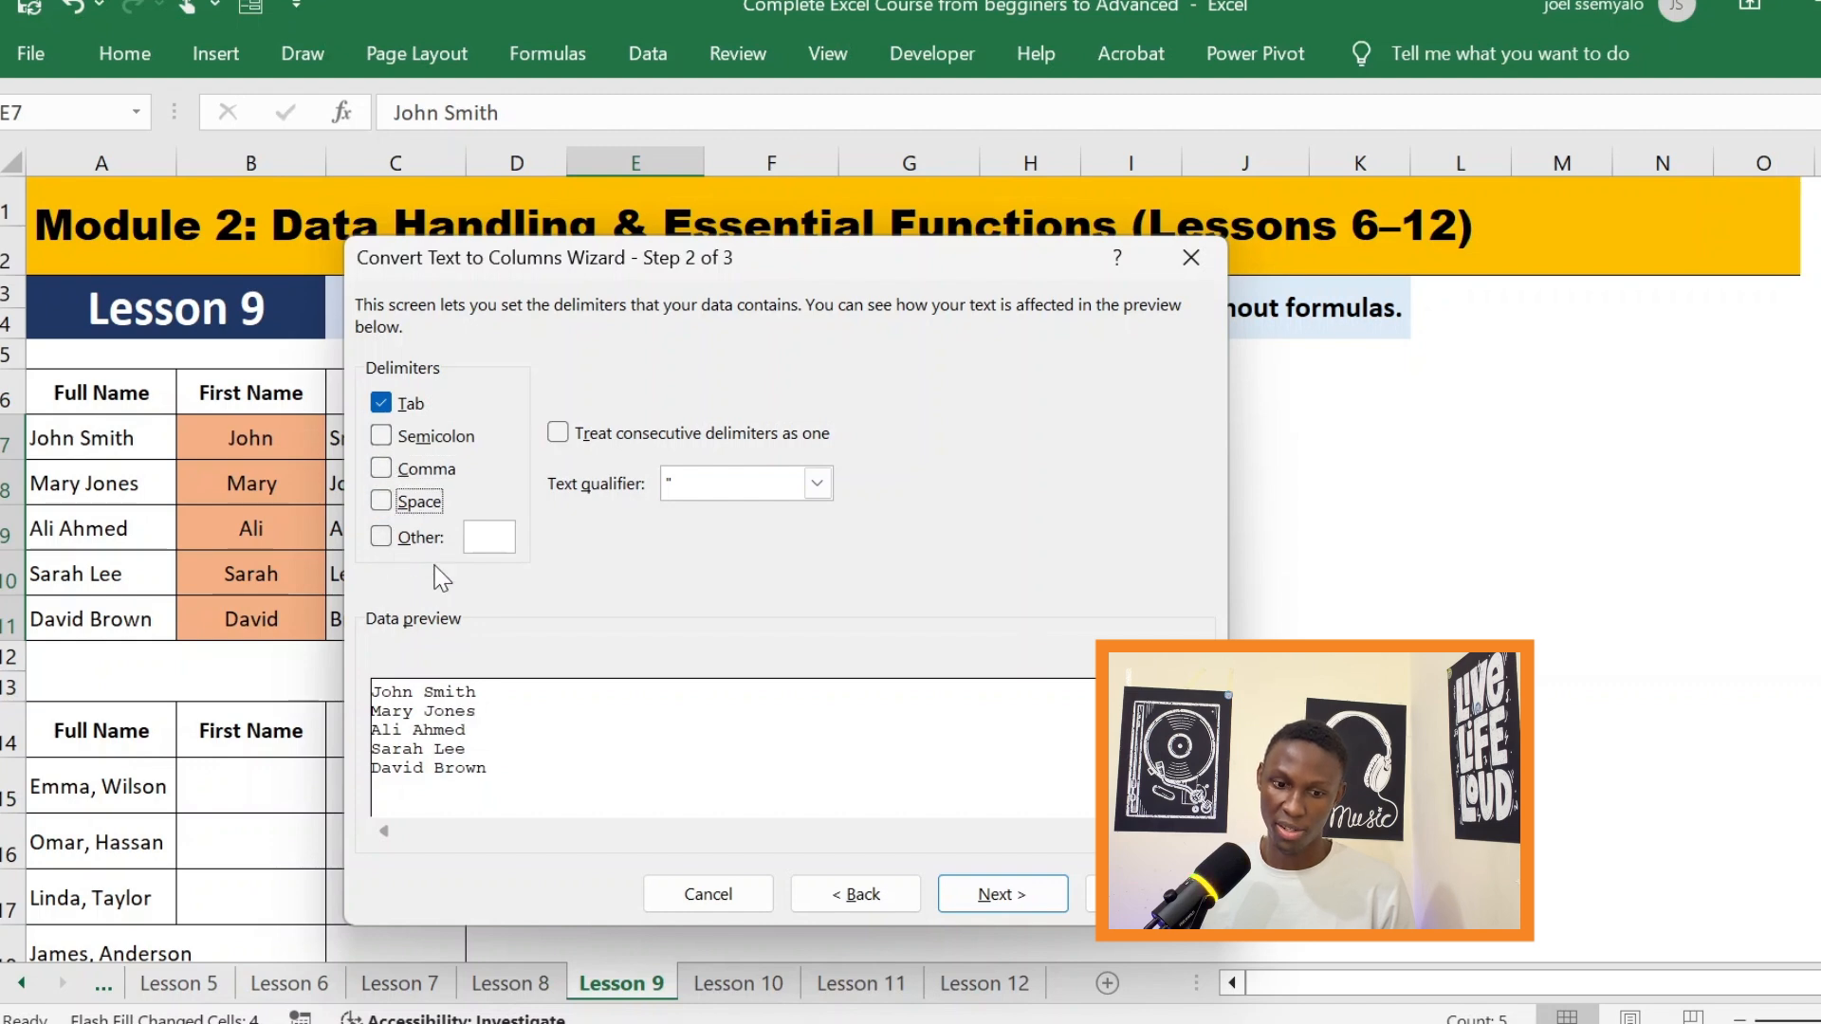
Use a space as the custom Other delimiter alongside Tab and continue to the column data format settings.
click(381, 537)
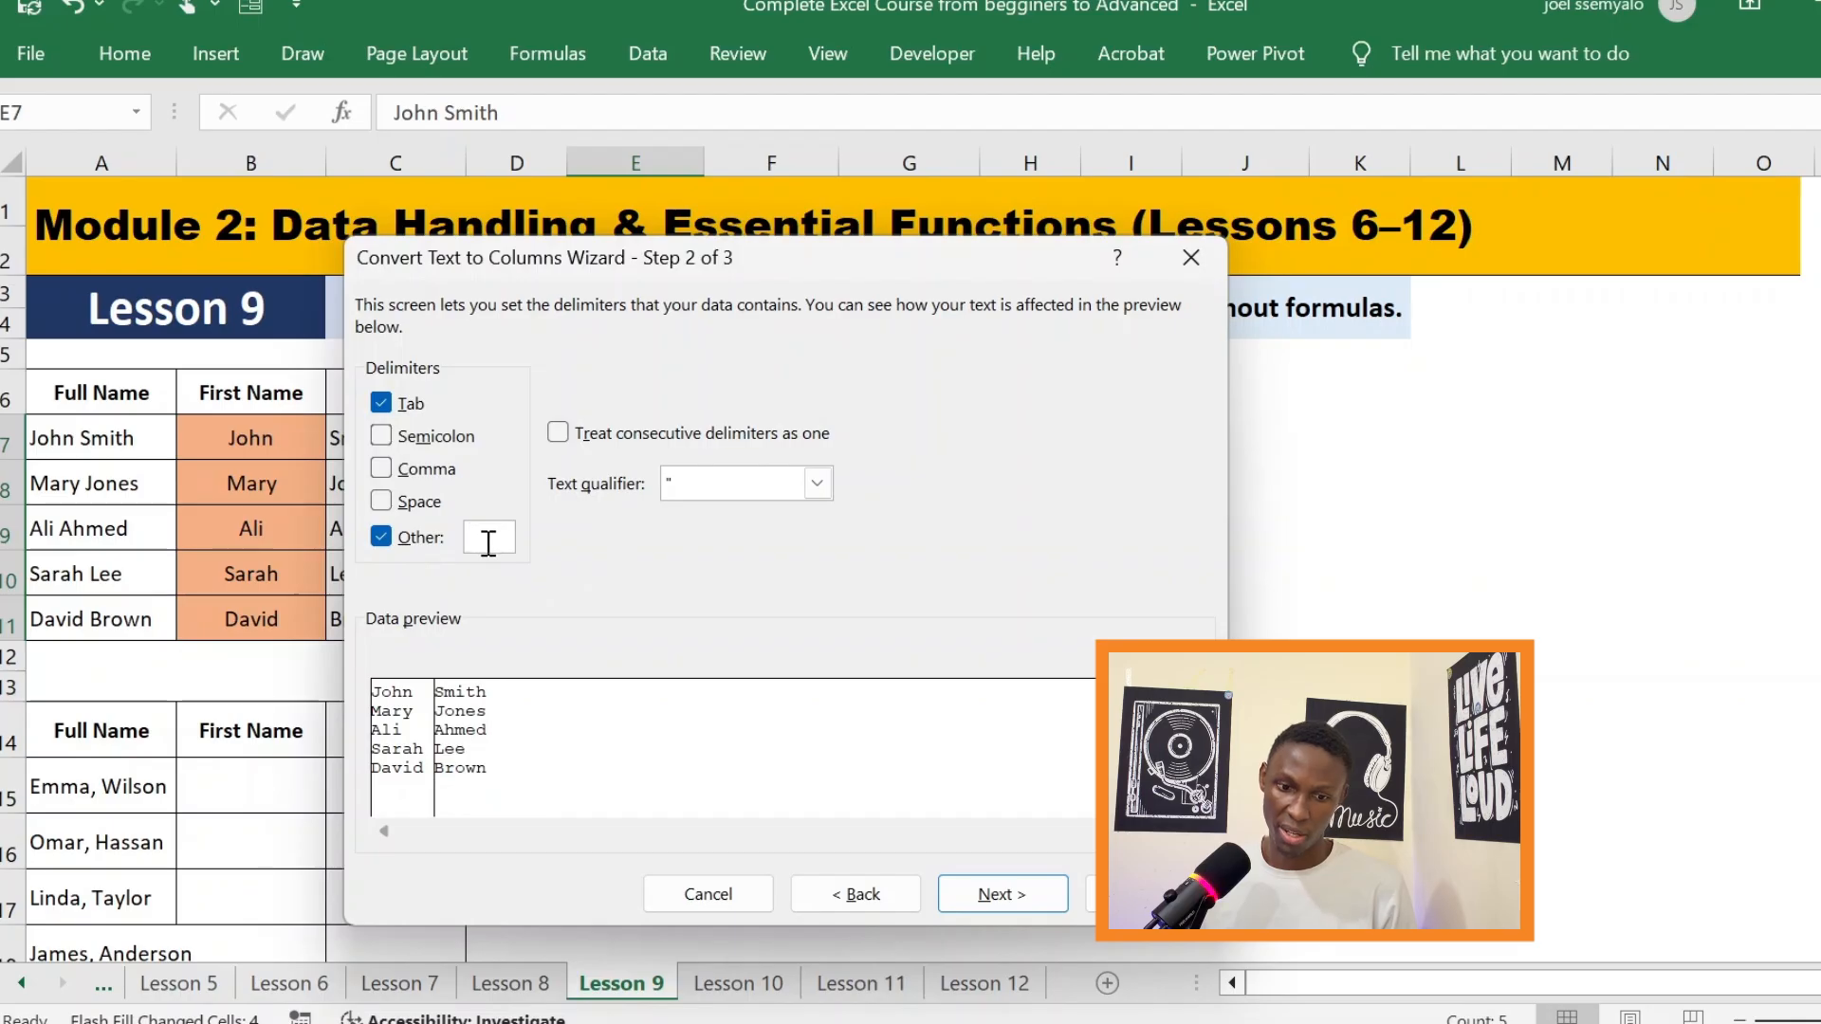
key(BackSpace)
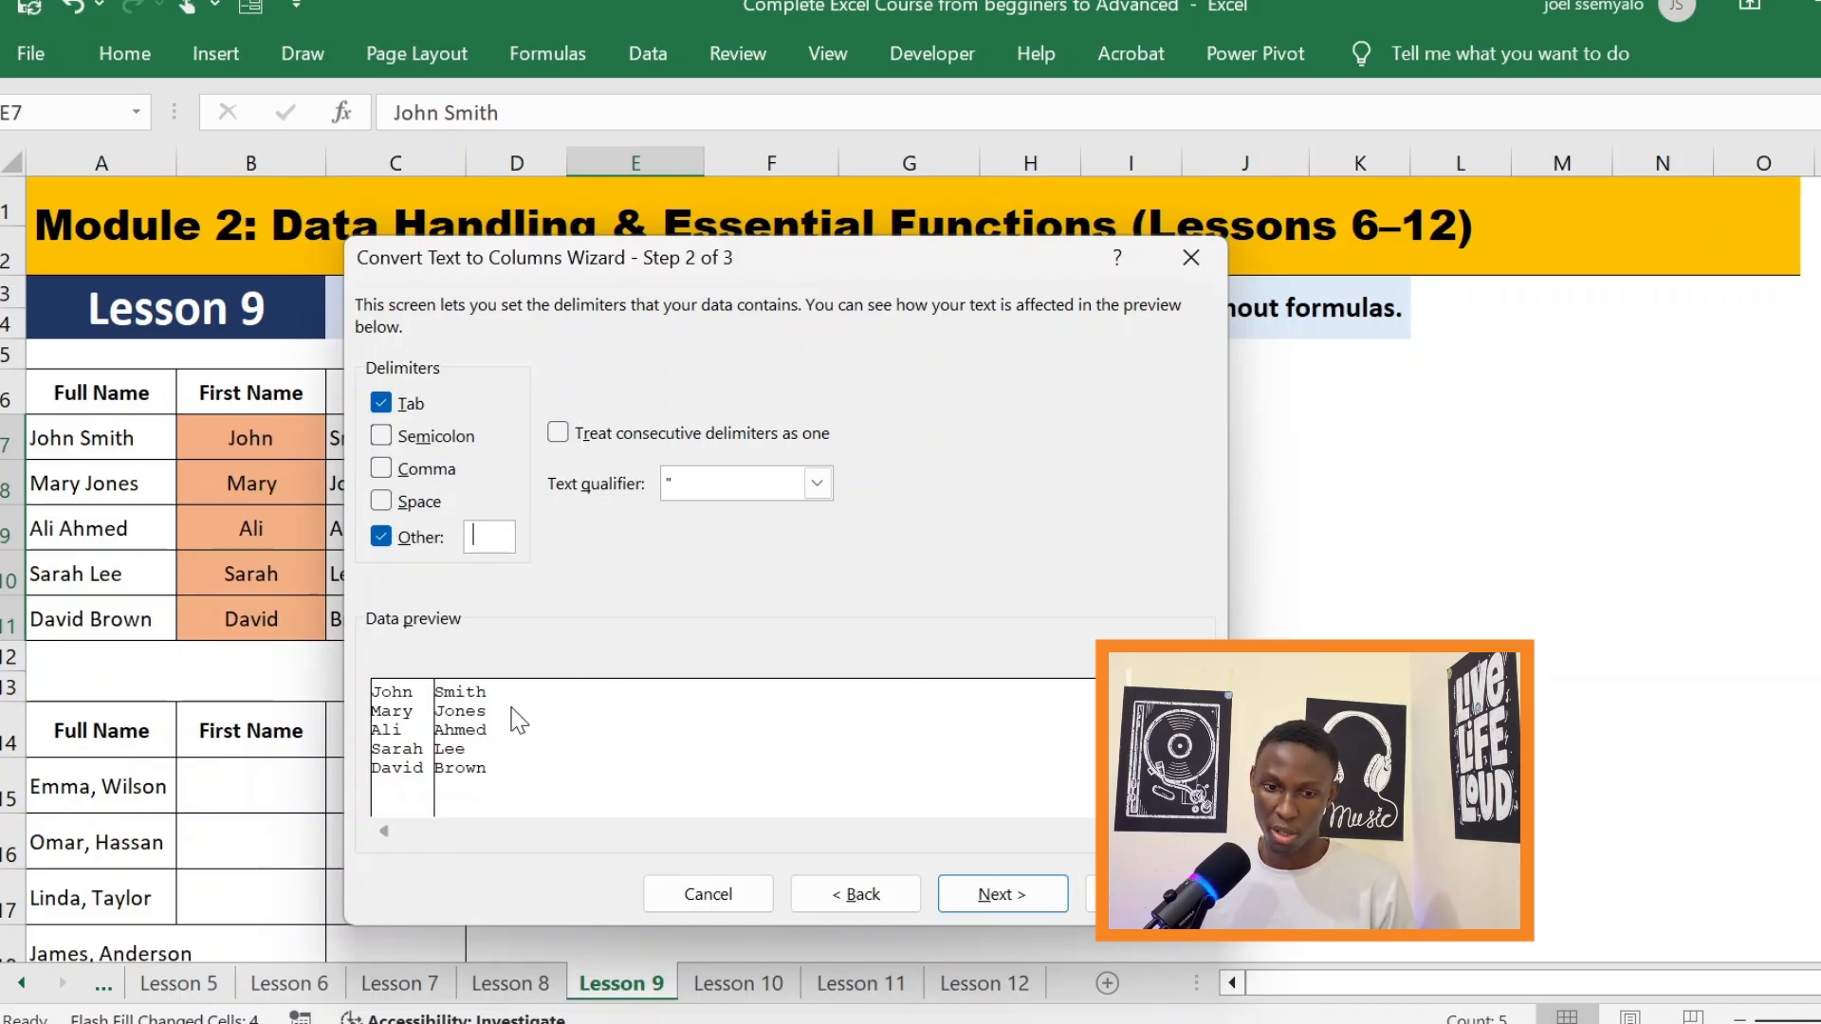
click(381, 538)
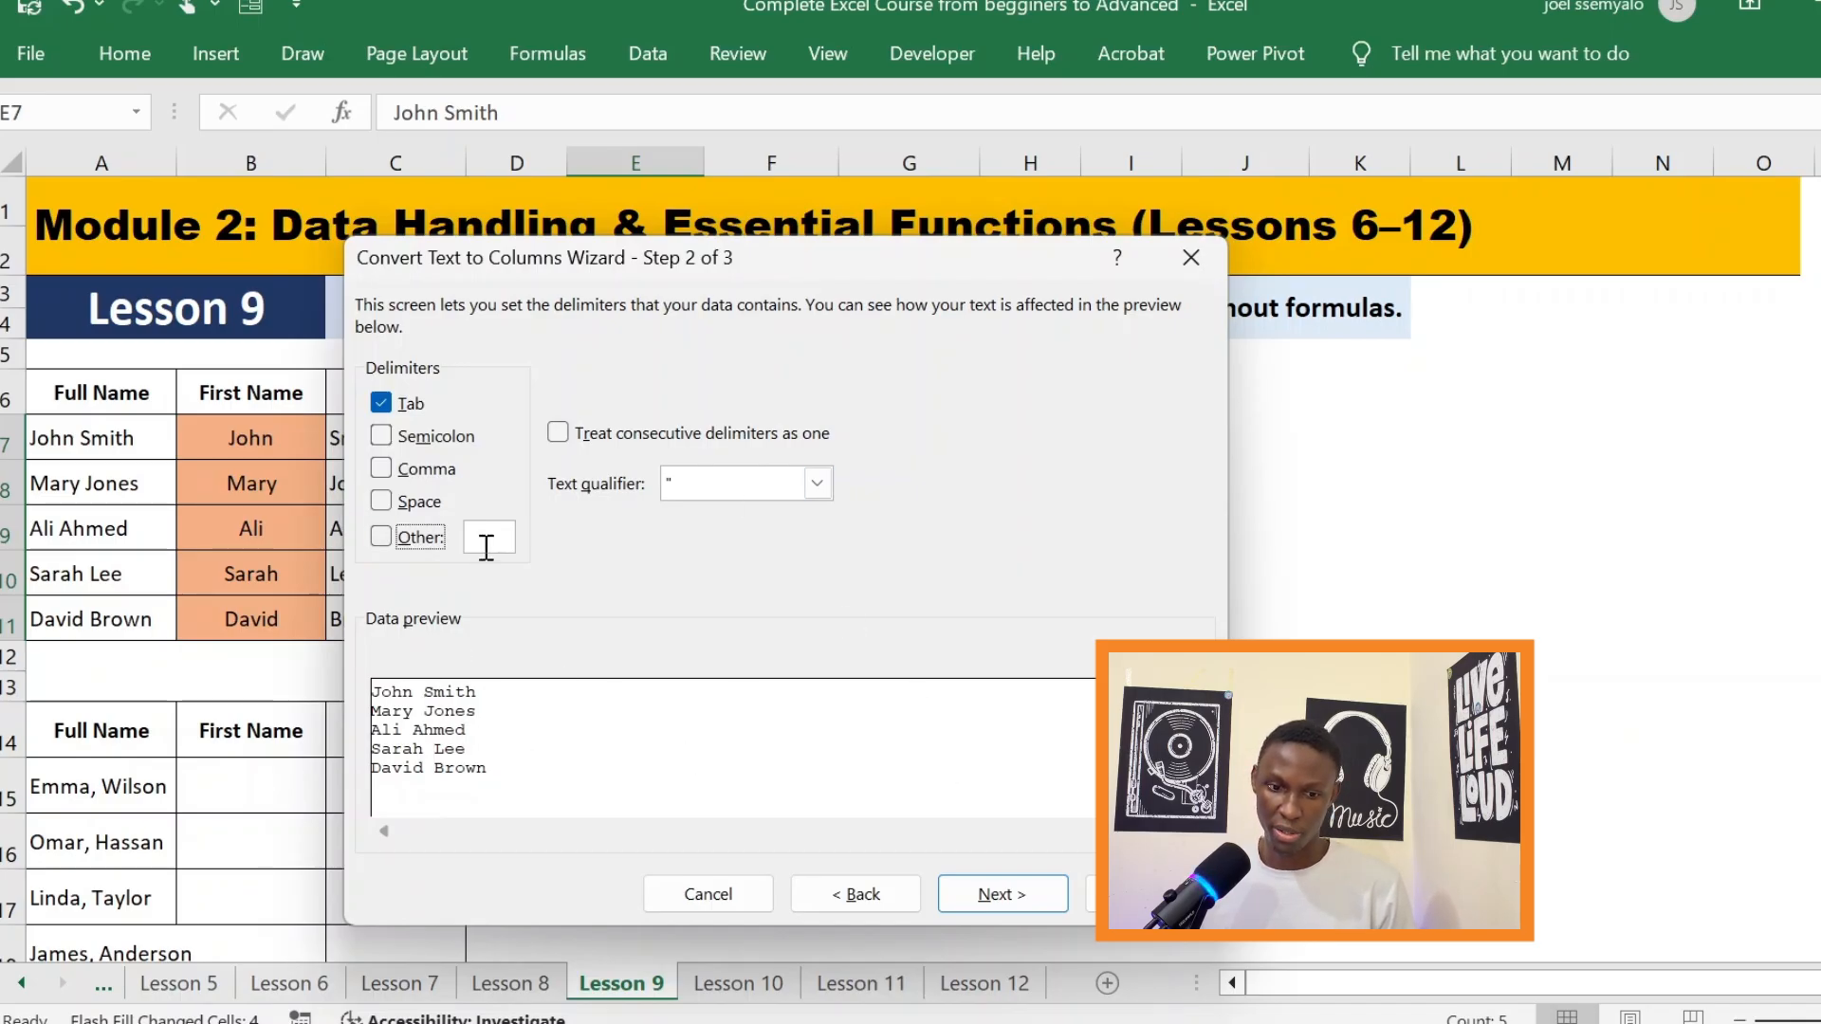
click(387, 539)
click(481, 537)
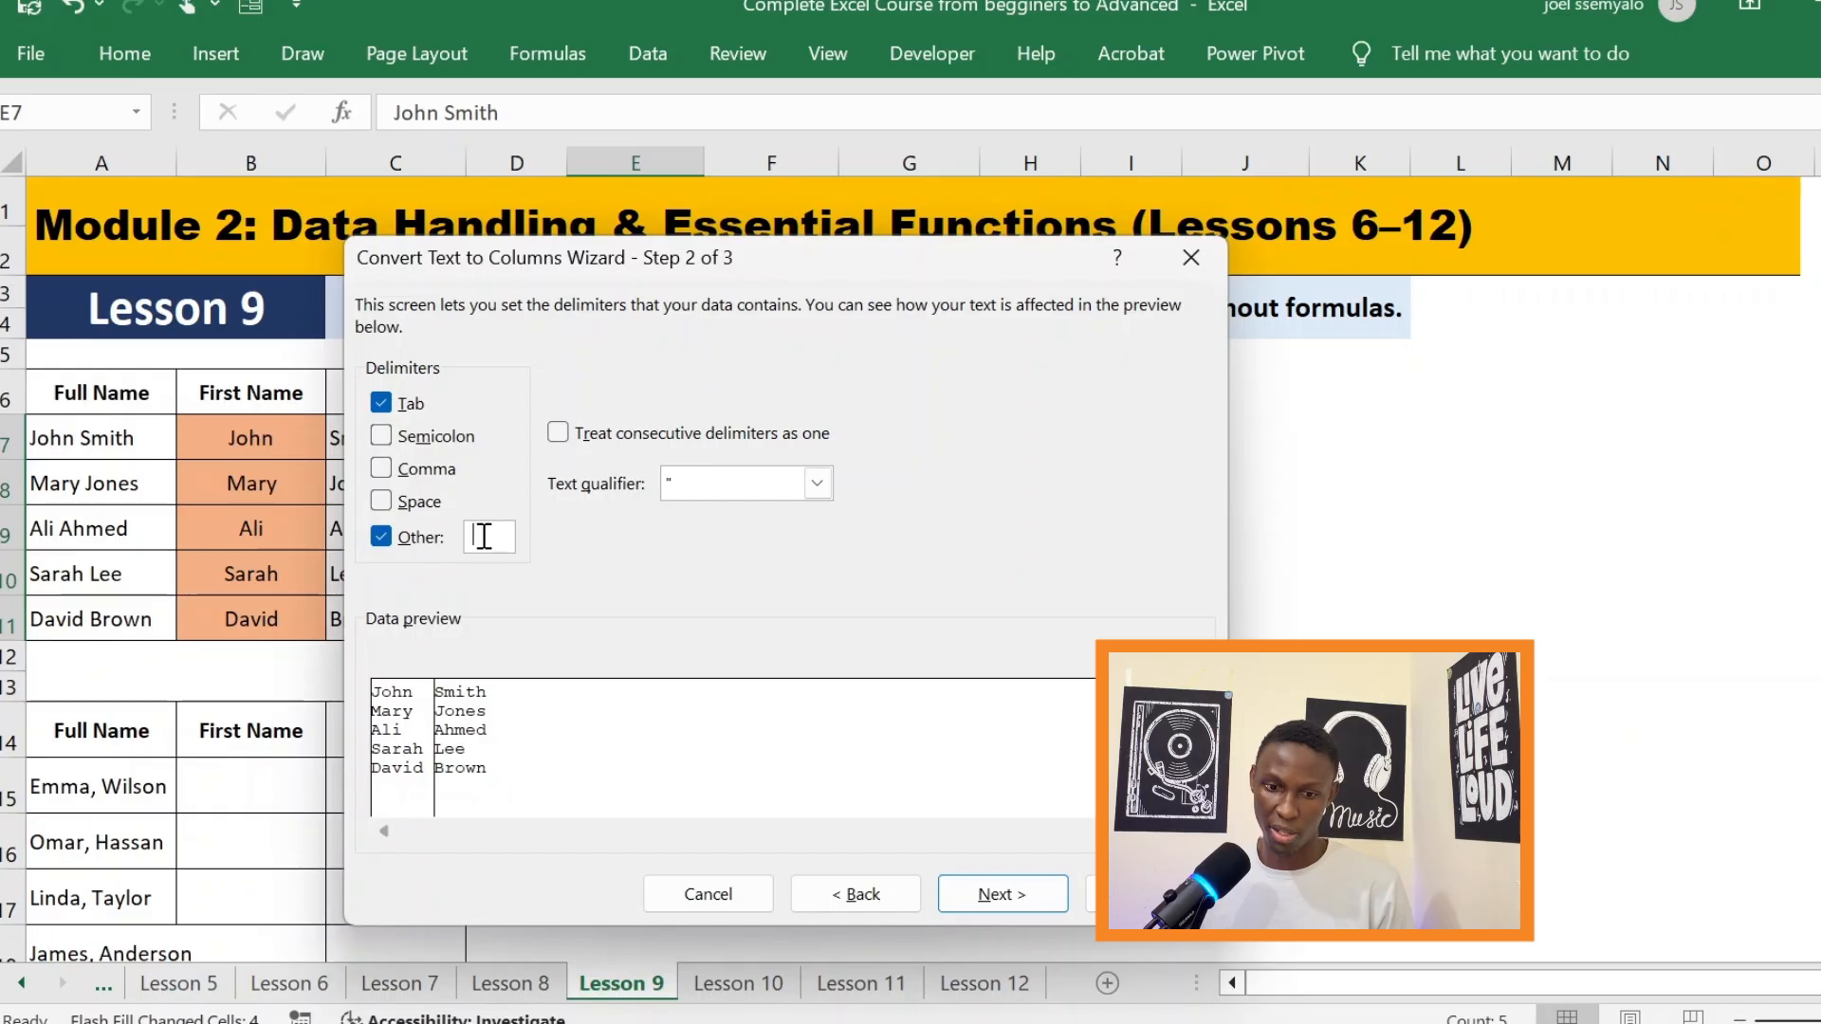
key(BackSpace)
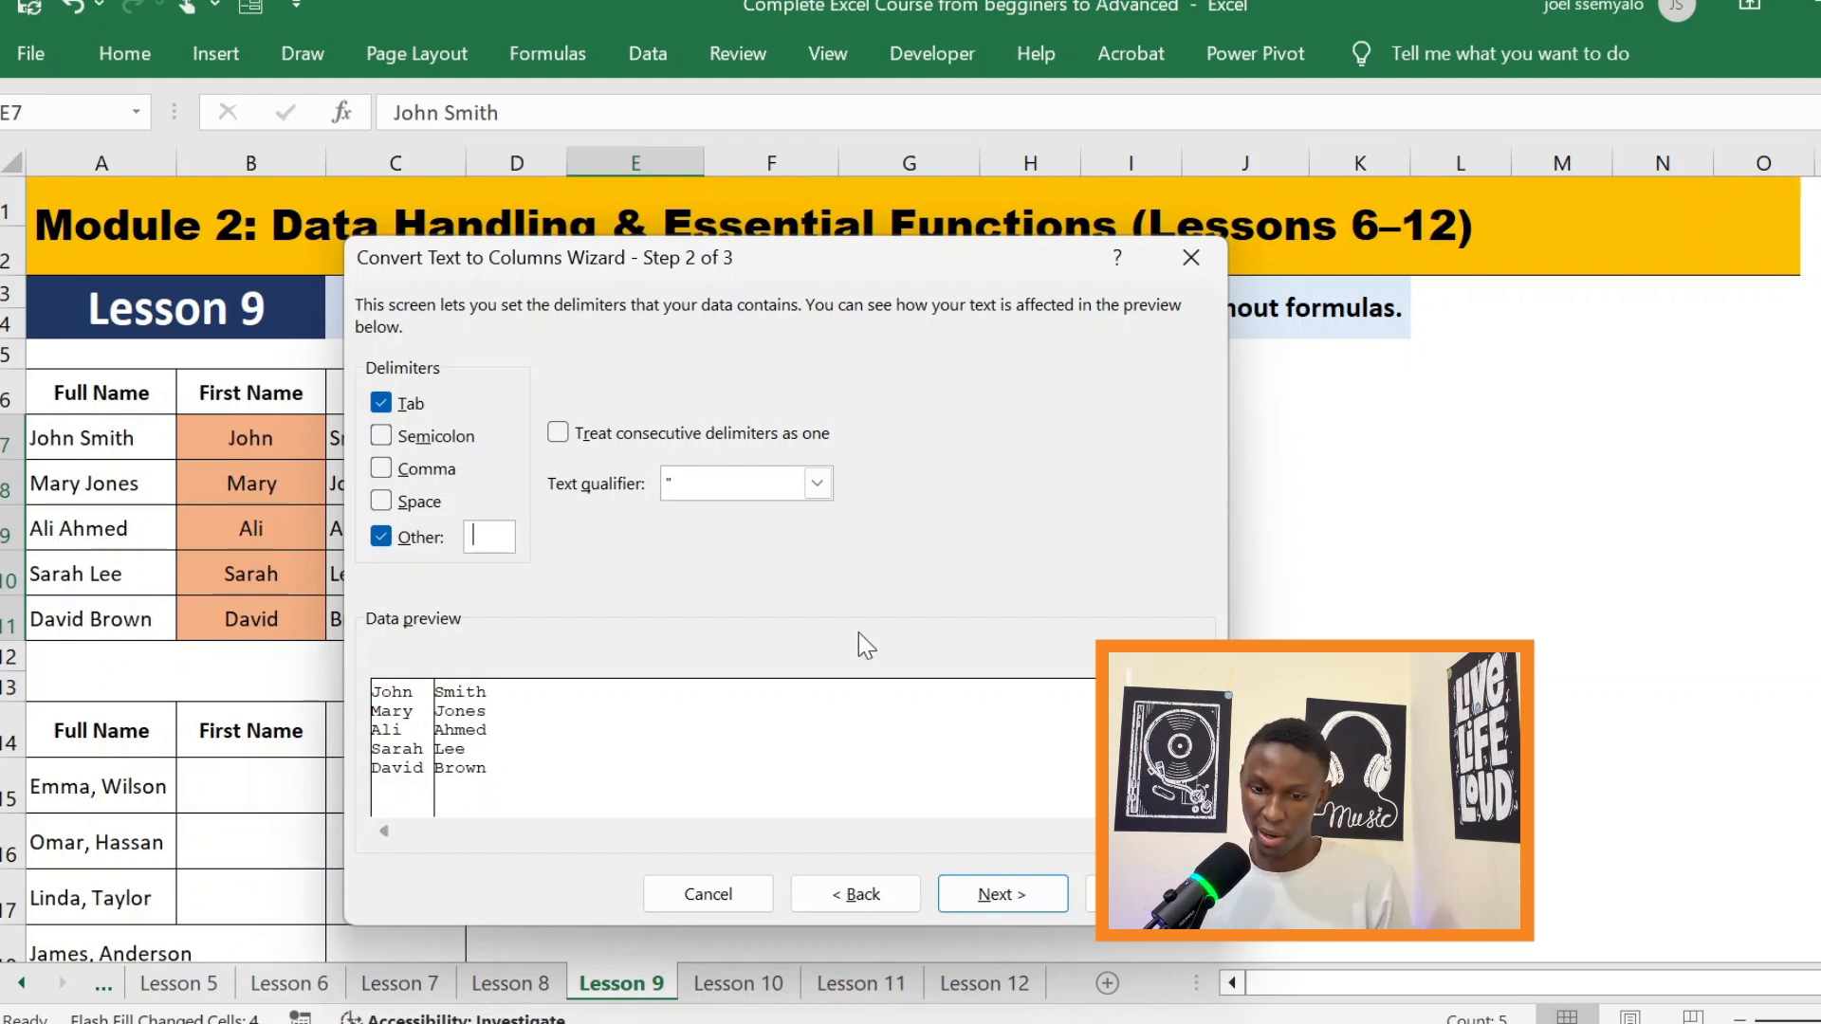
click(998, 893)
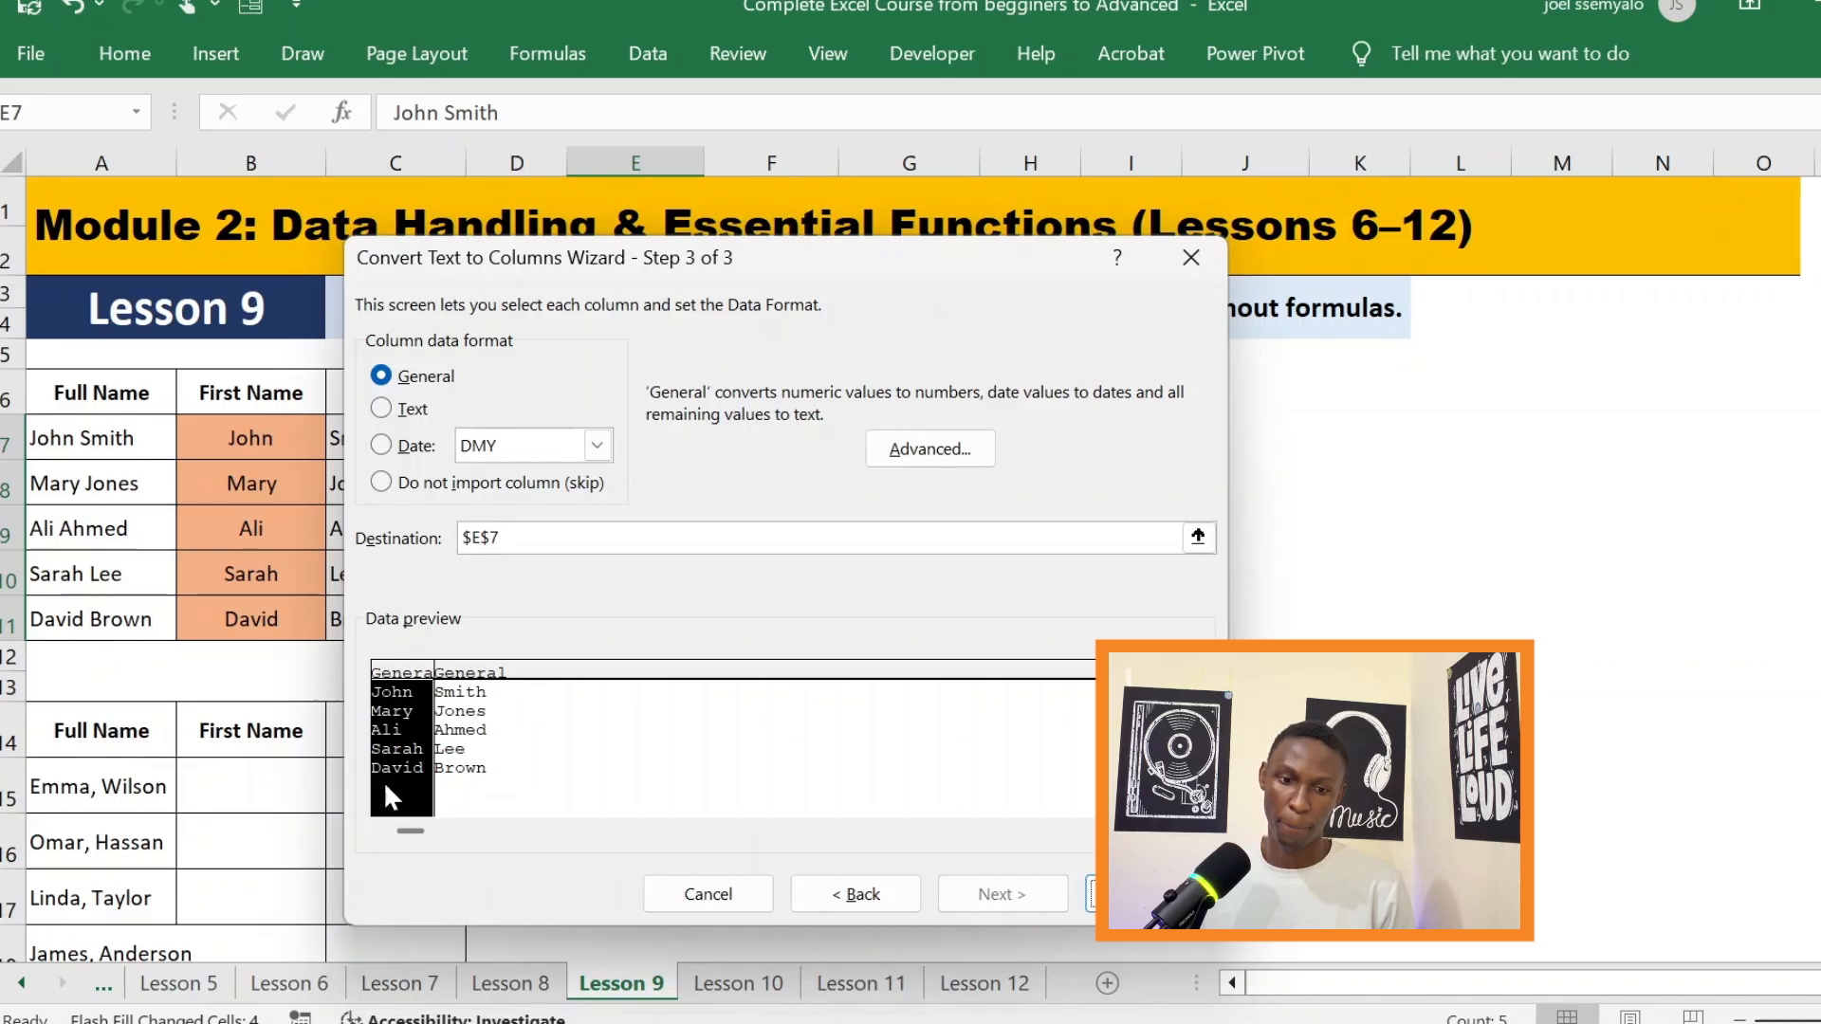
Set the destination of the split names to $F$7, keeping the source names in column E uncovered.
drag(850, 271, 1459, 231)
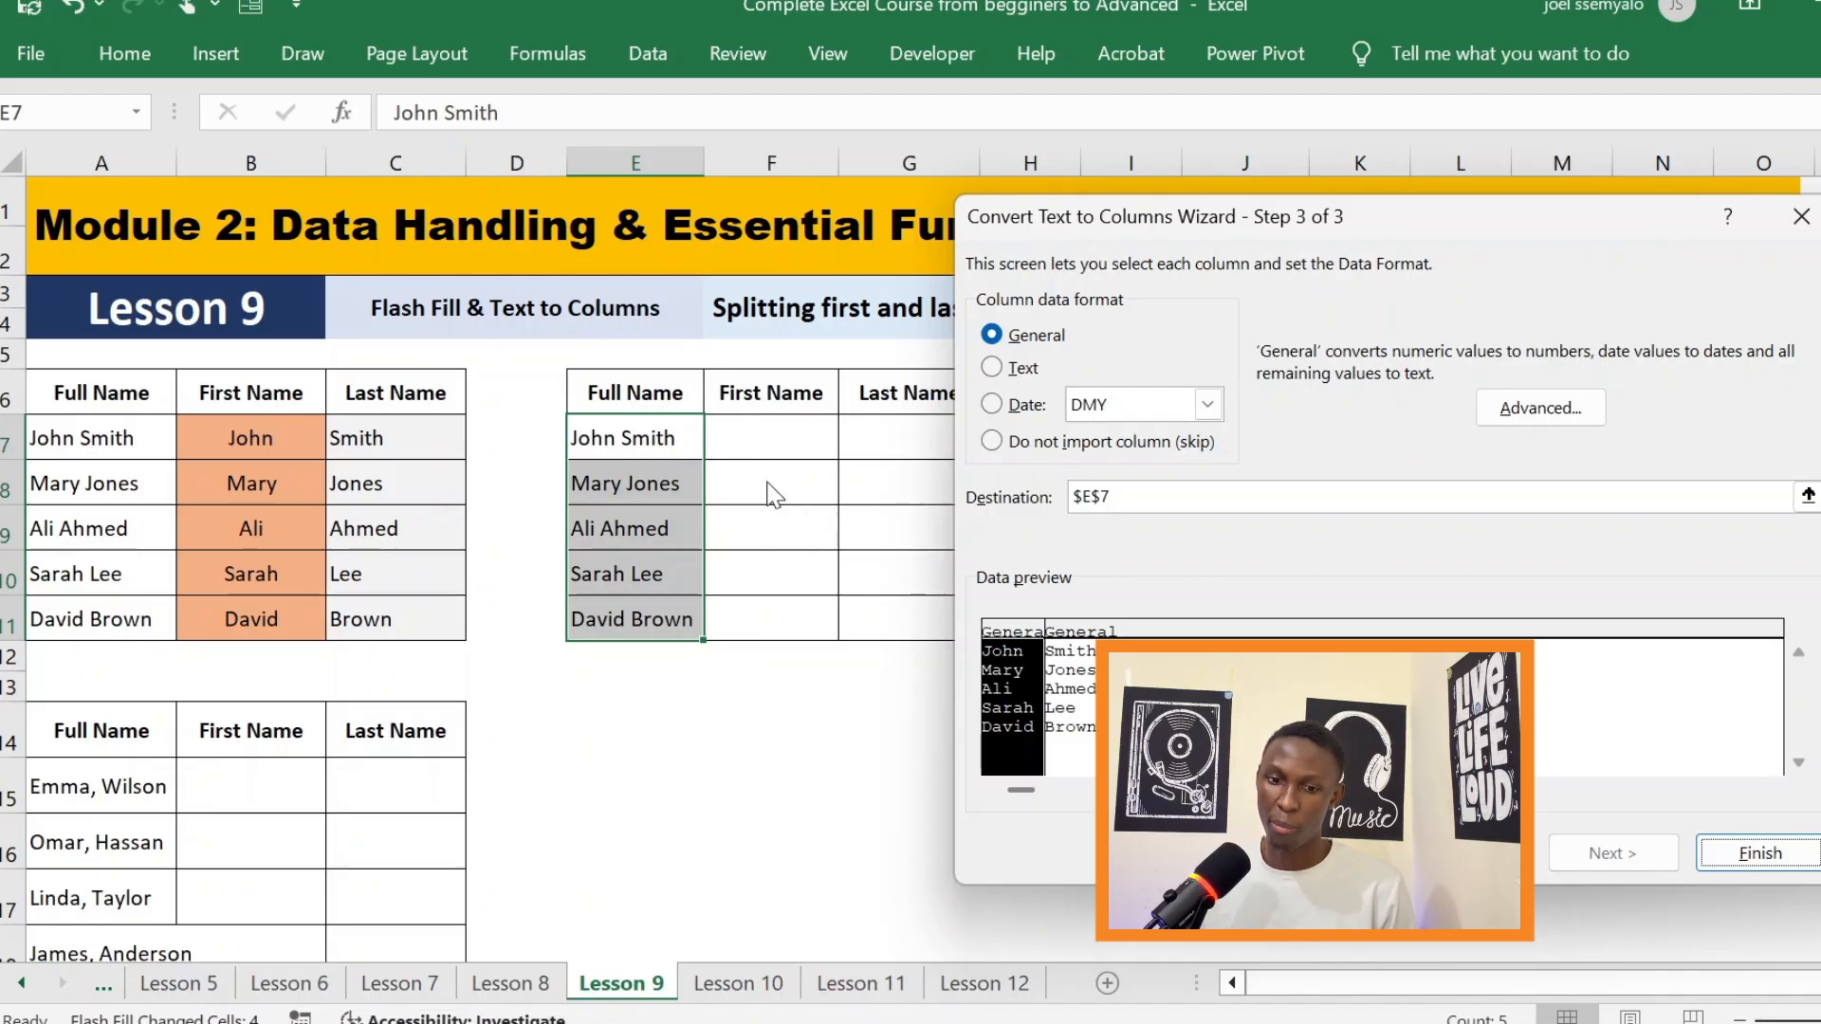
drag(1373, 210, 1509, 123)
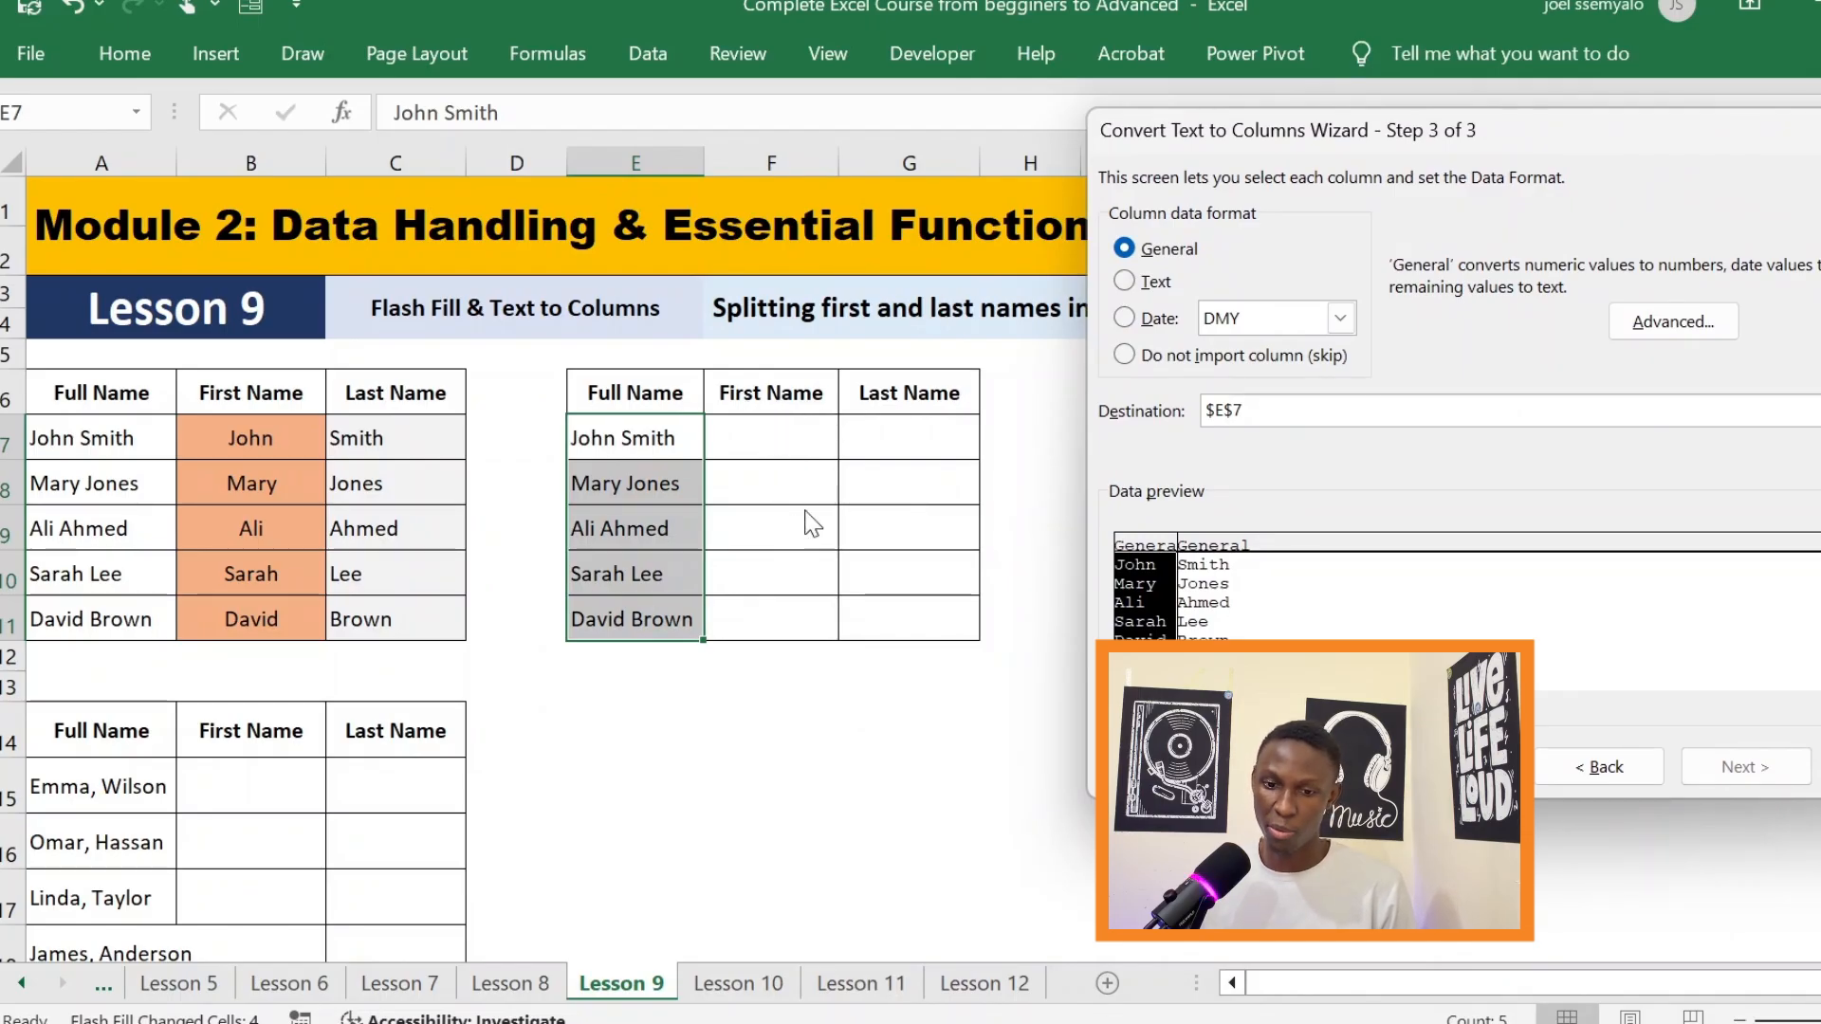
drag(1632, 135, 1444, 166)
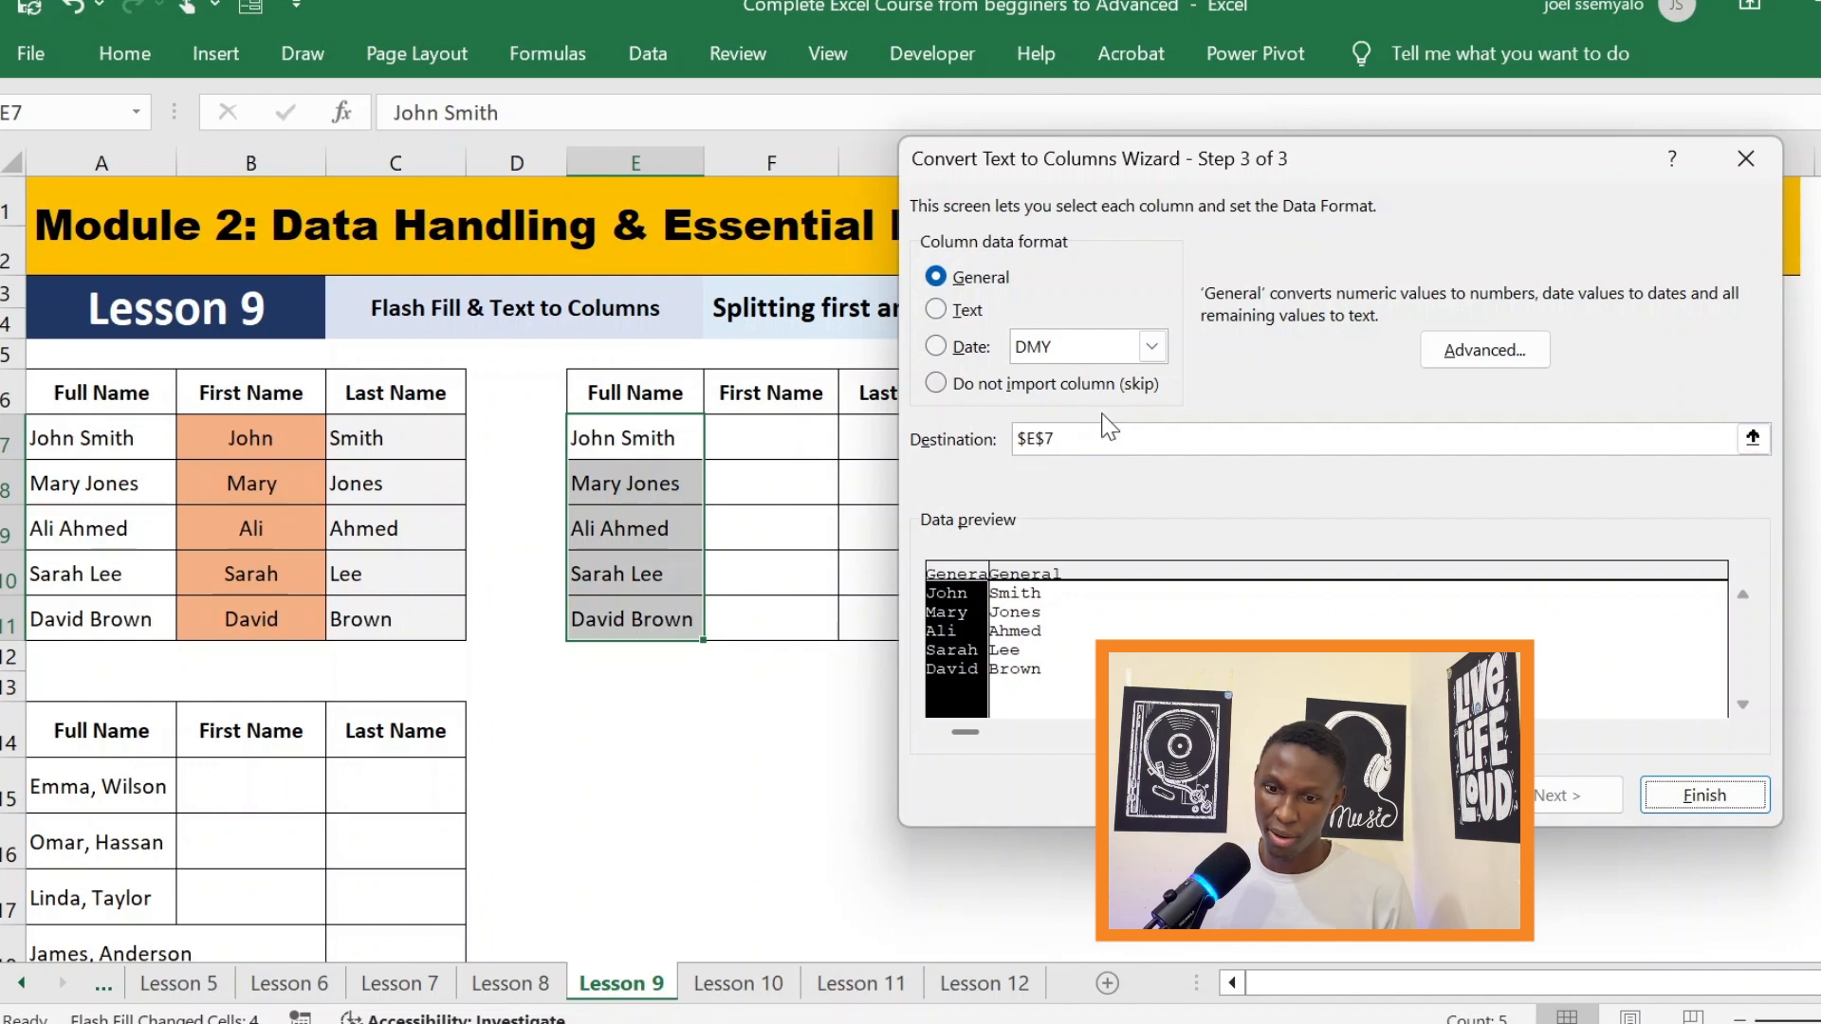
click(1038, 438)
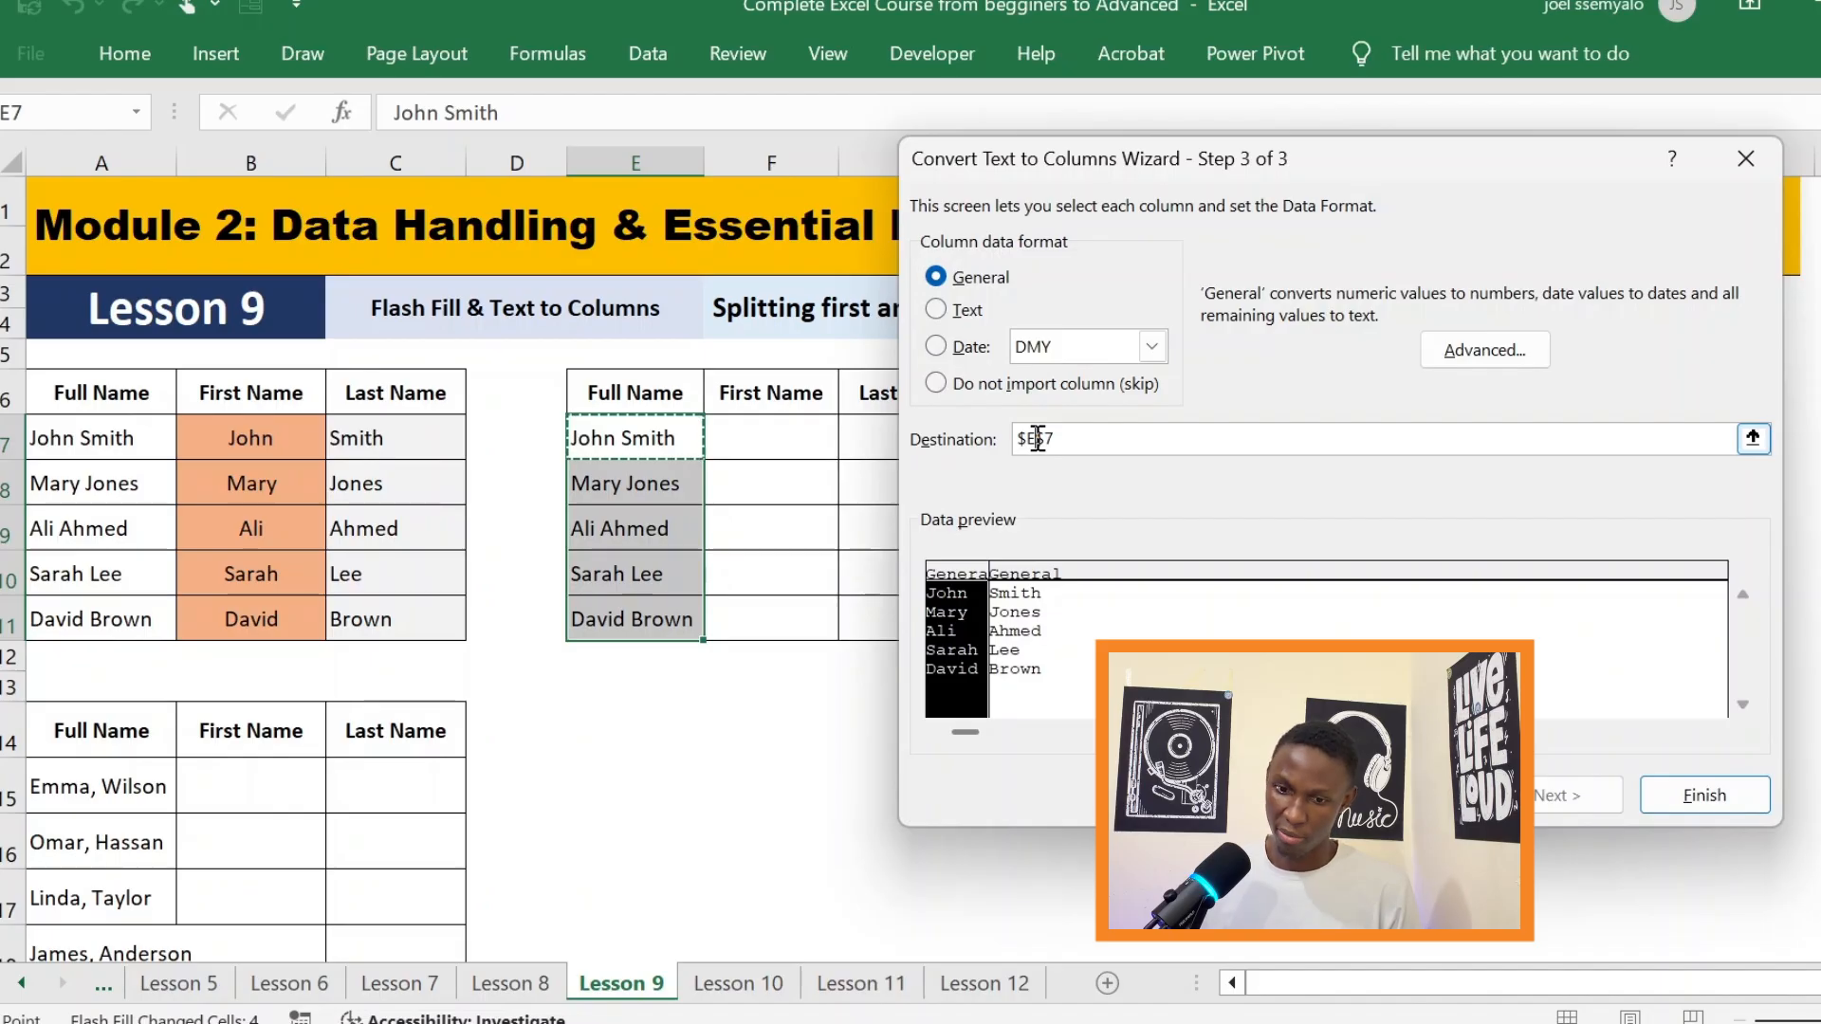
key(BackSpace)
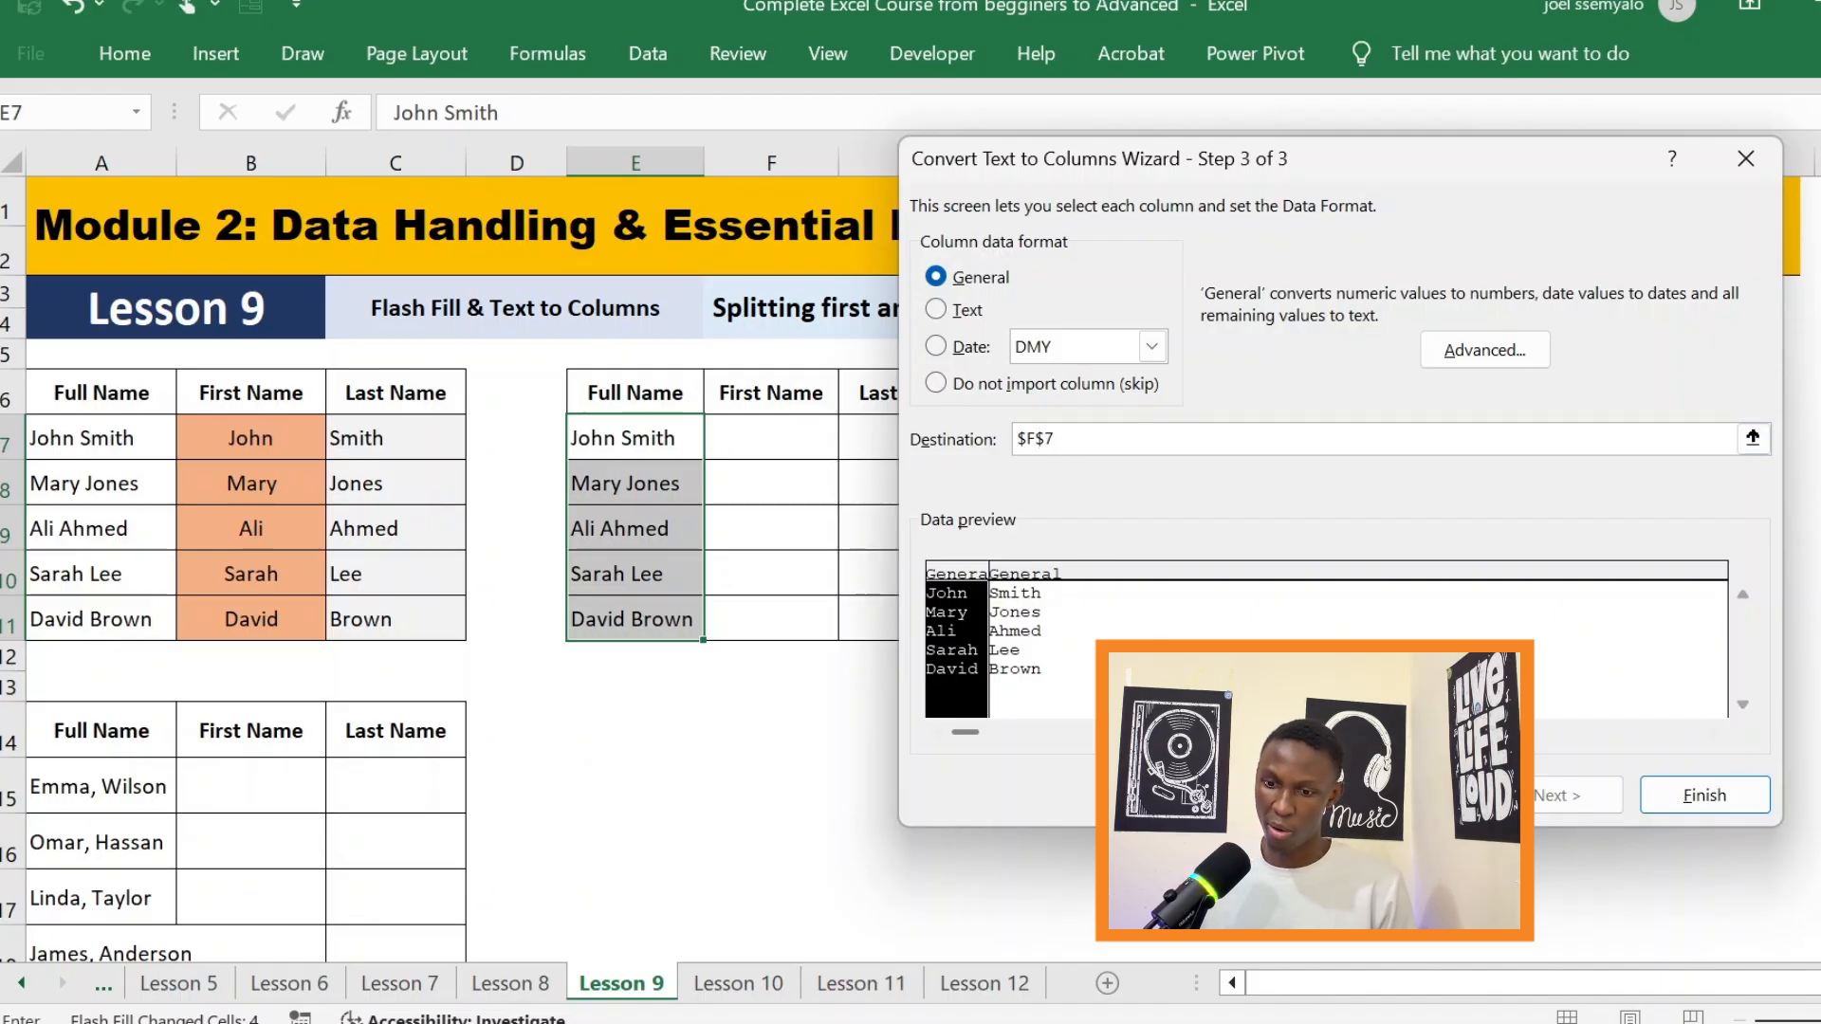
Finish the text-to-columns conversion and accept replacing the data at the destination.
click(1694, 806)
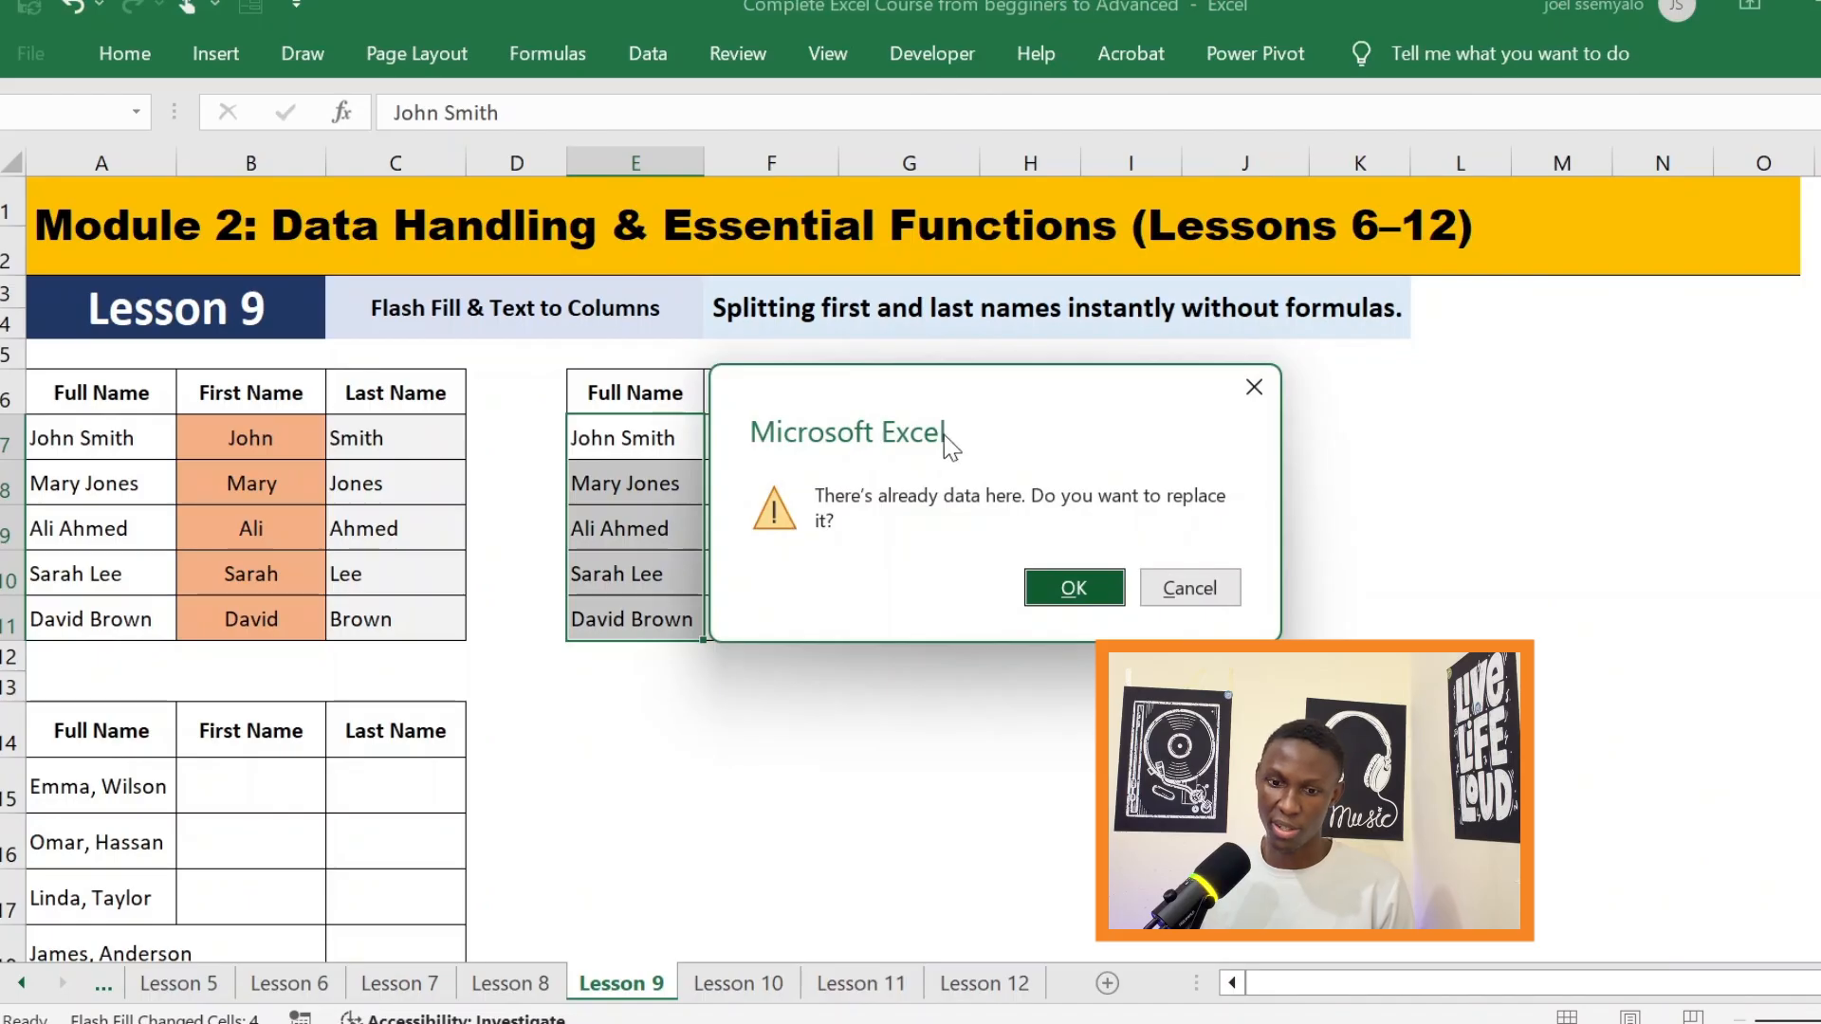
drag(977, 402, 1279, 380)
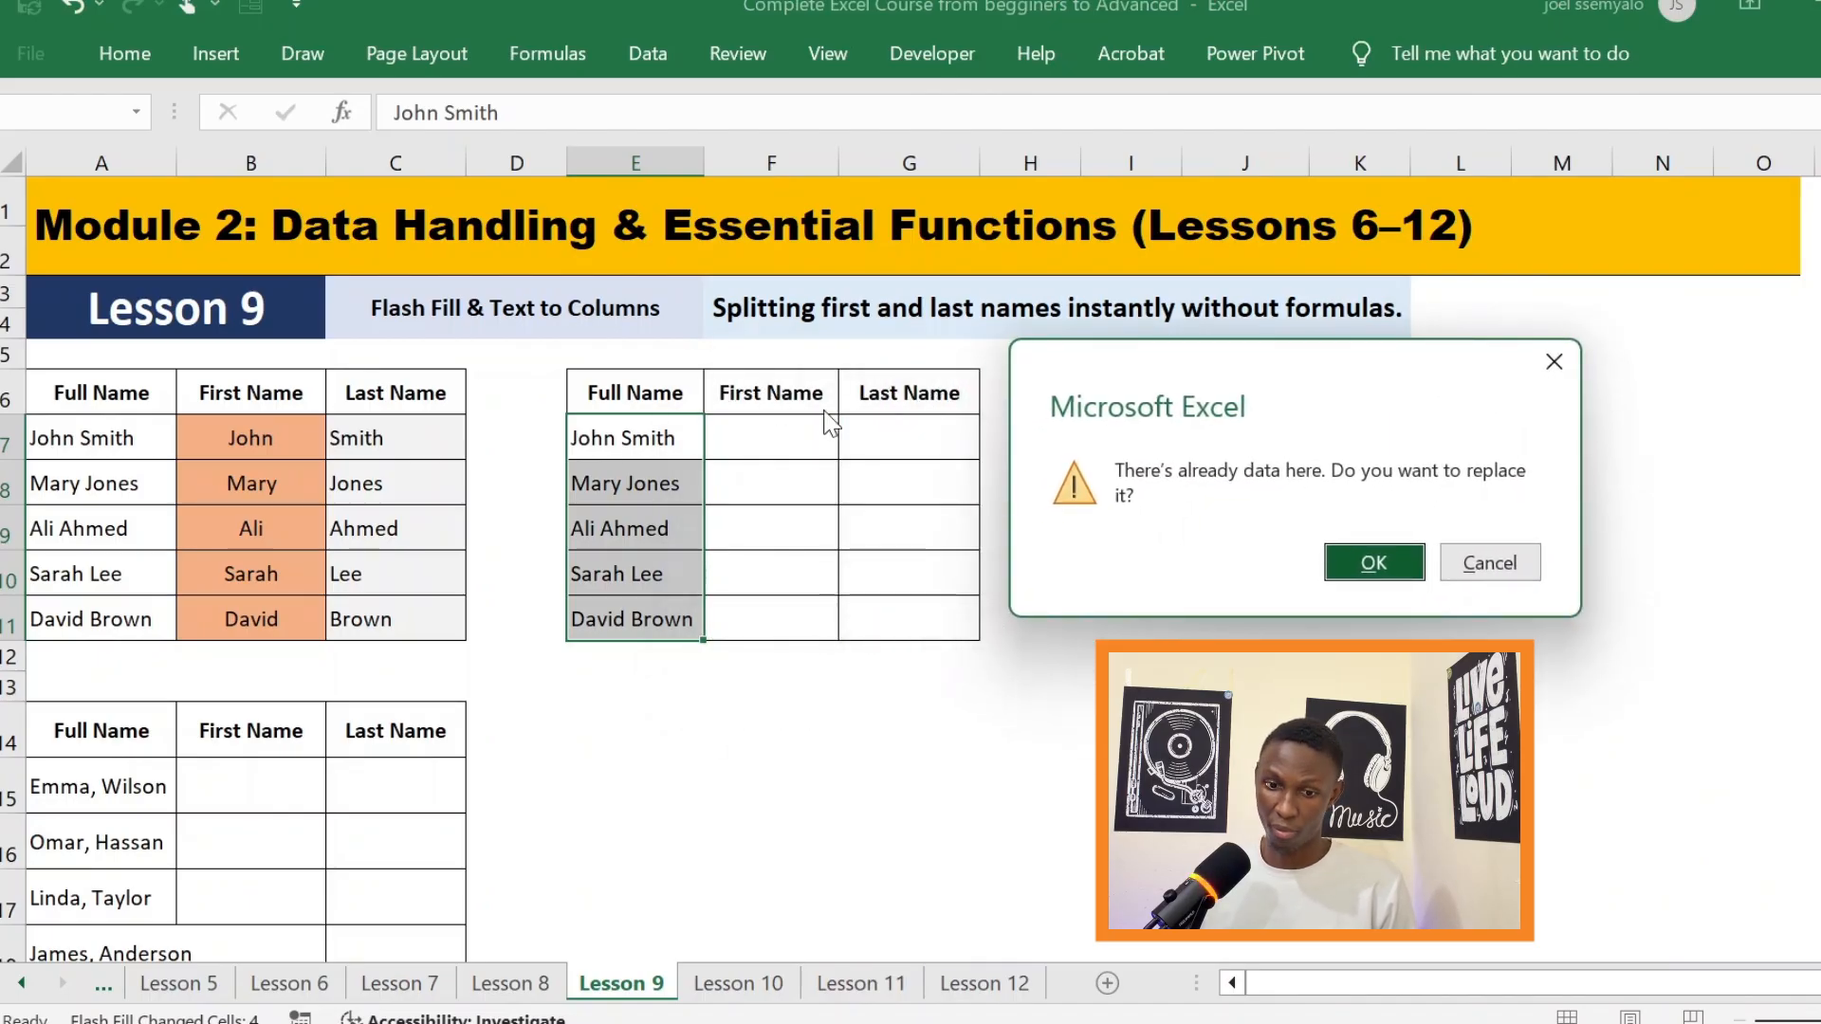
click(1362, 570)
click(1119, 483)
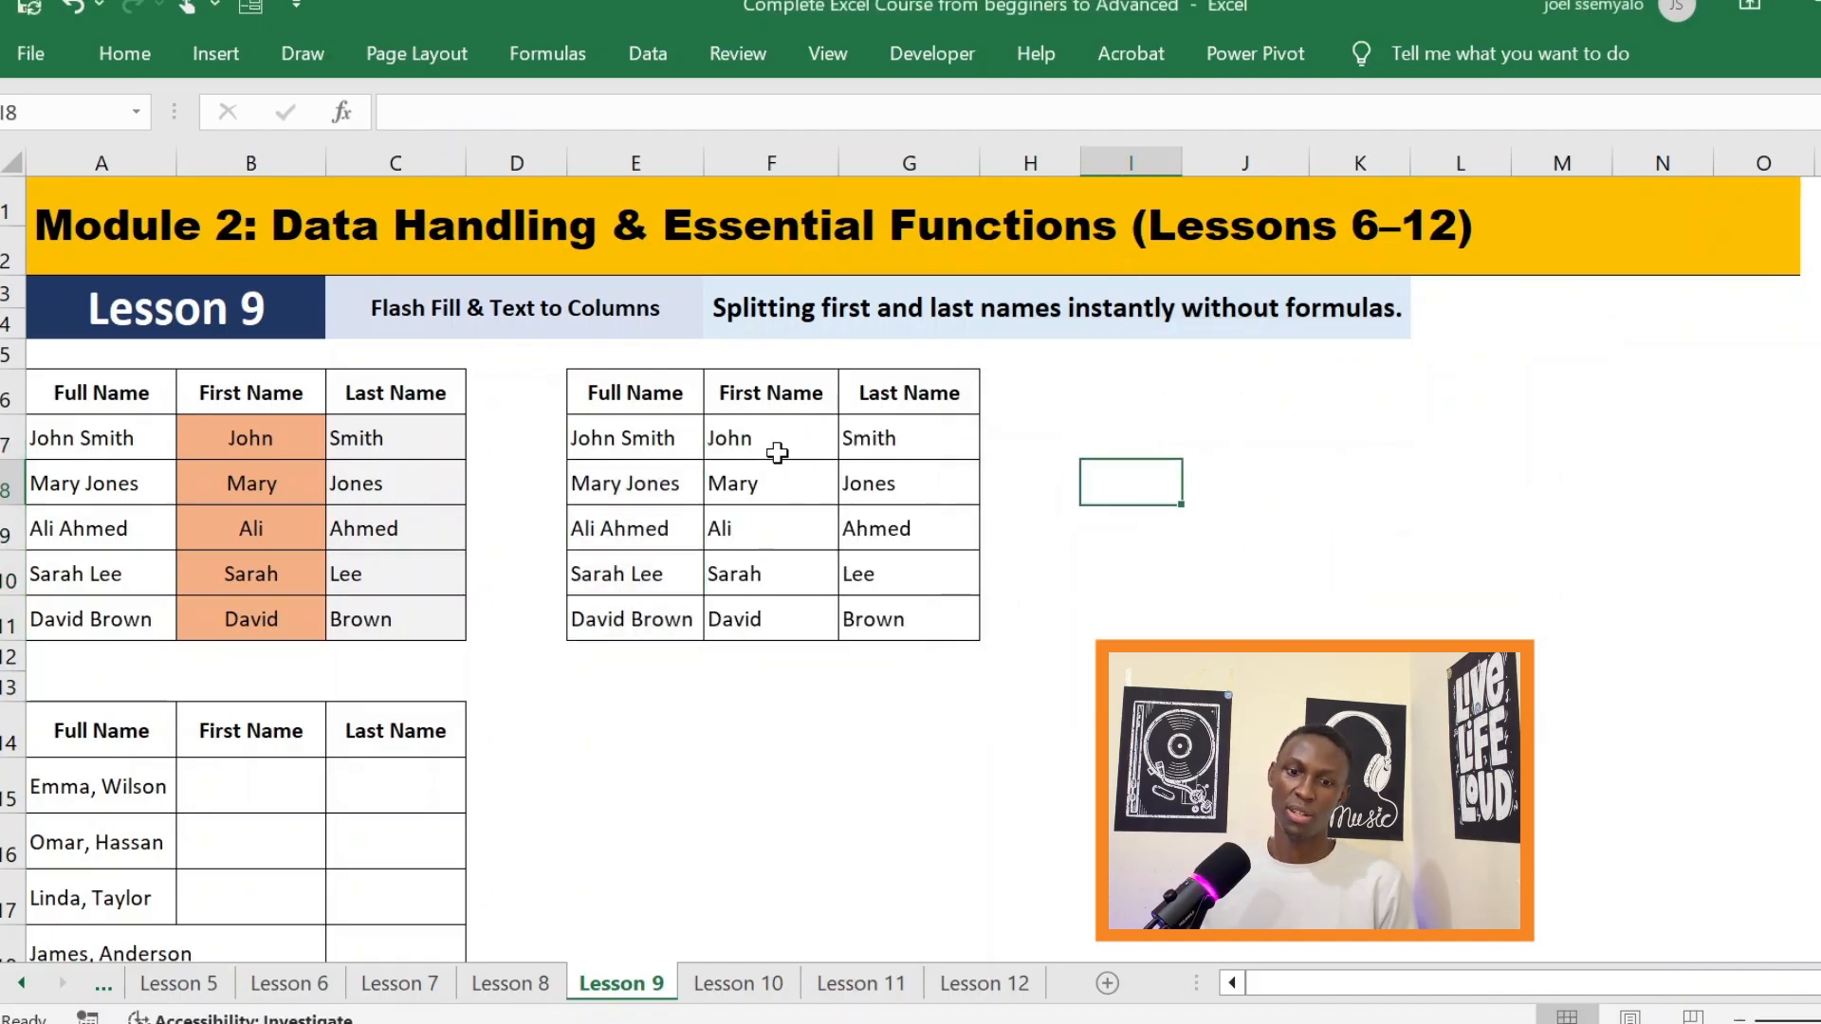
Give the split first and last names in F7:G11 a light blue-grey fill and centre them.
drag(776, 453, 865, 617)
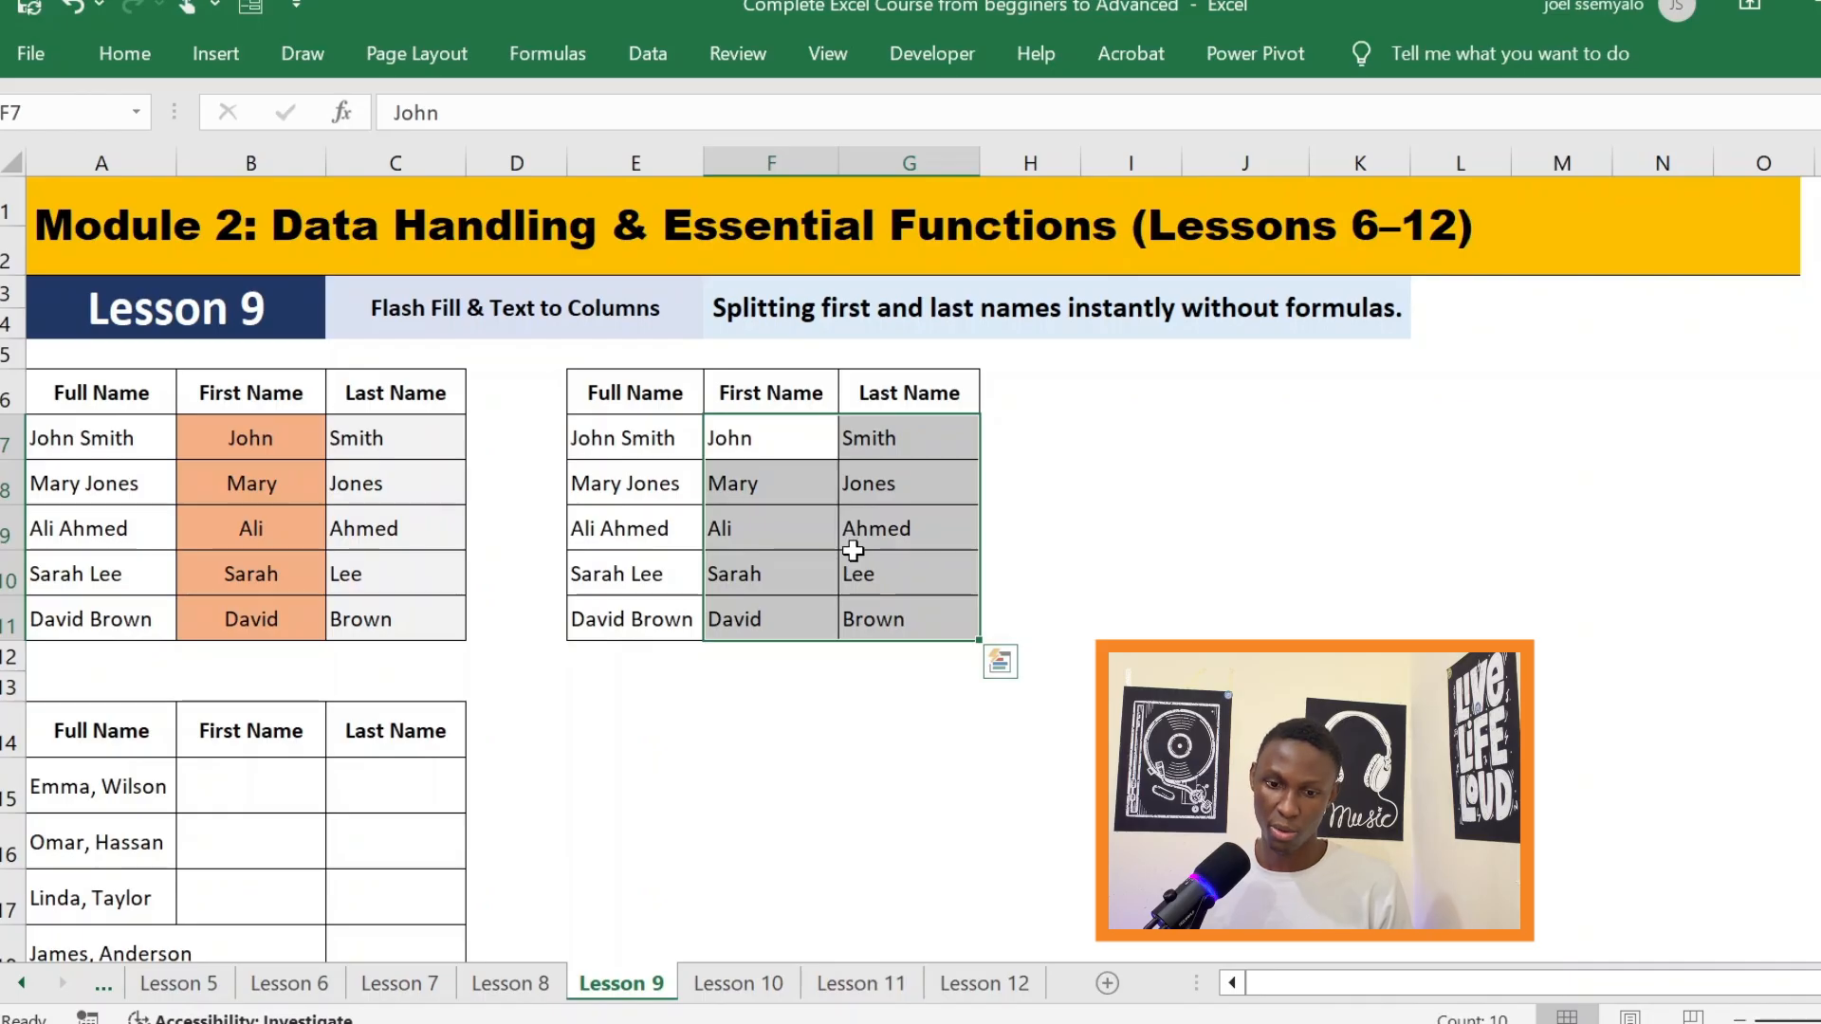
click(1089, 492)
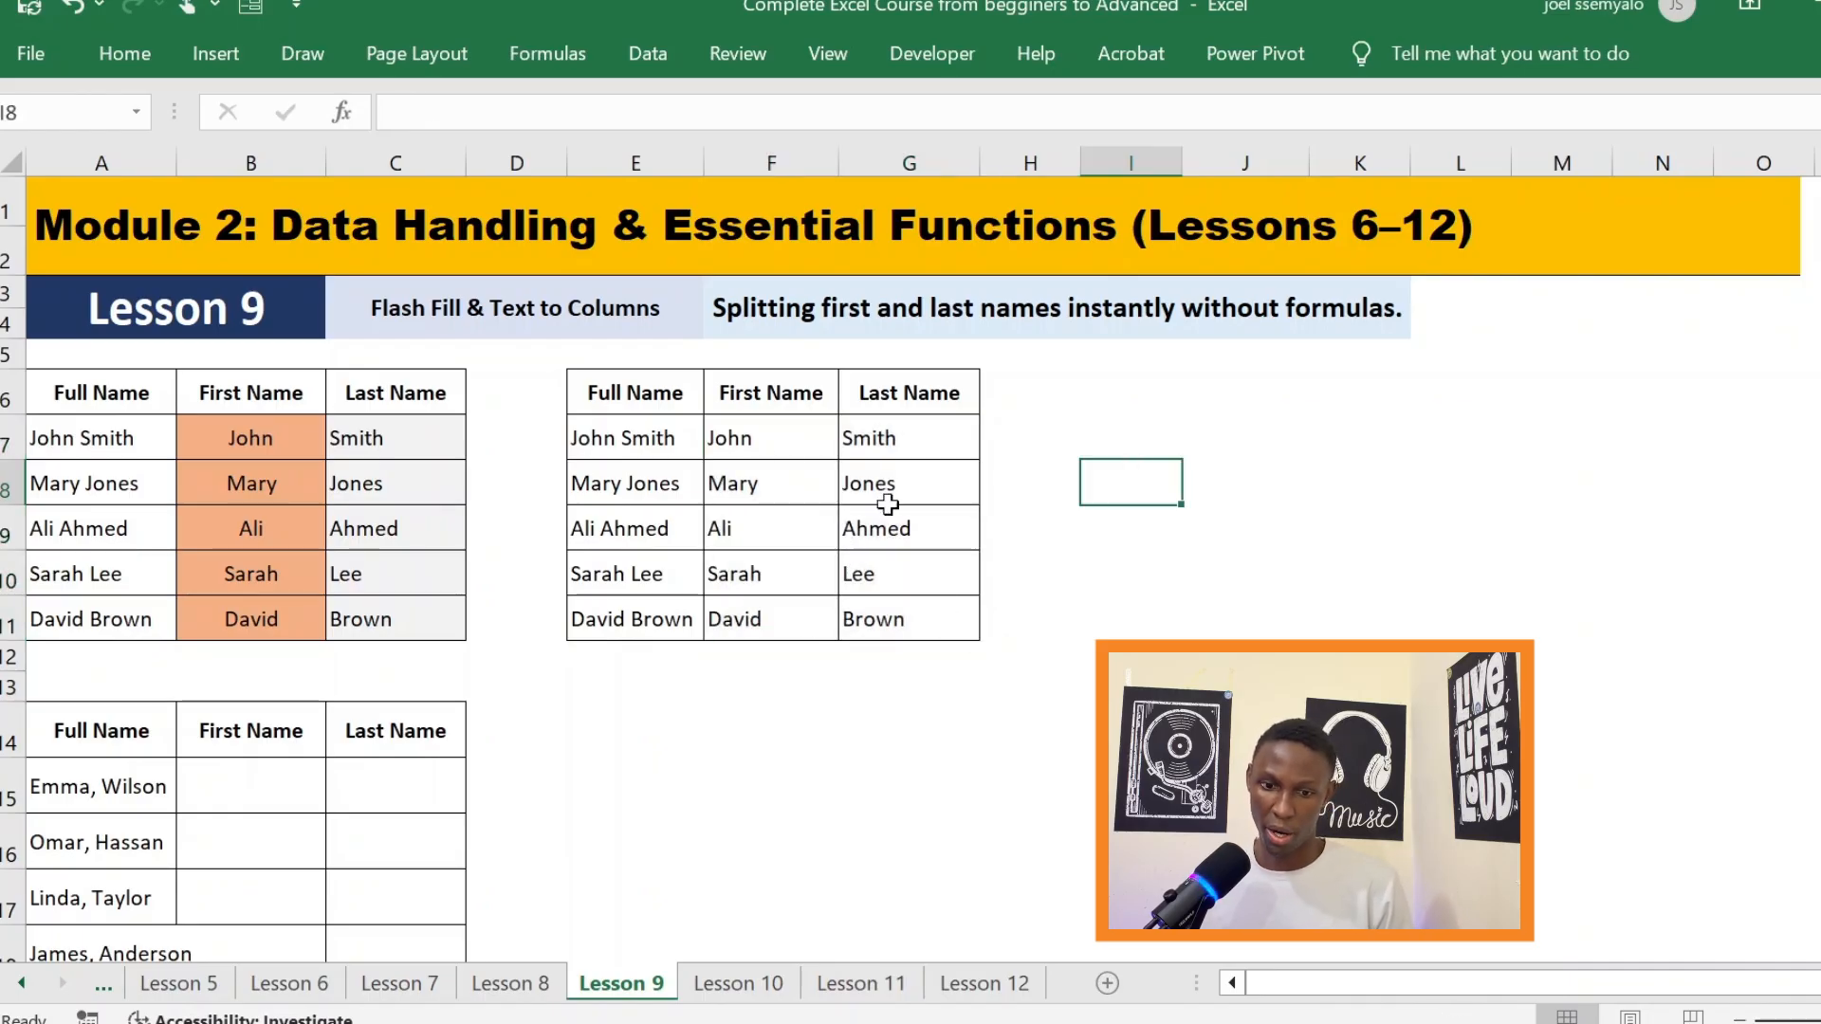
drag(759, 439, 877, 599)
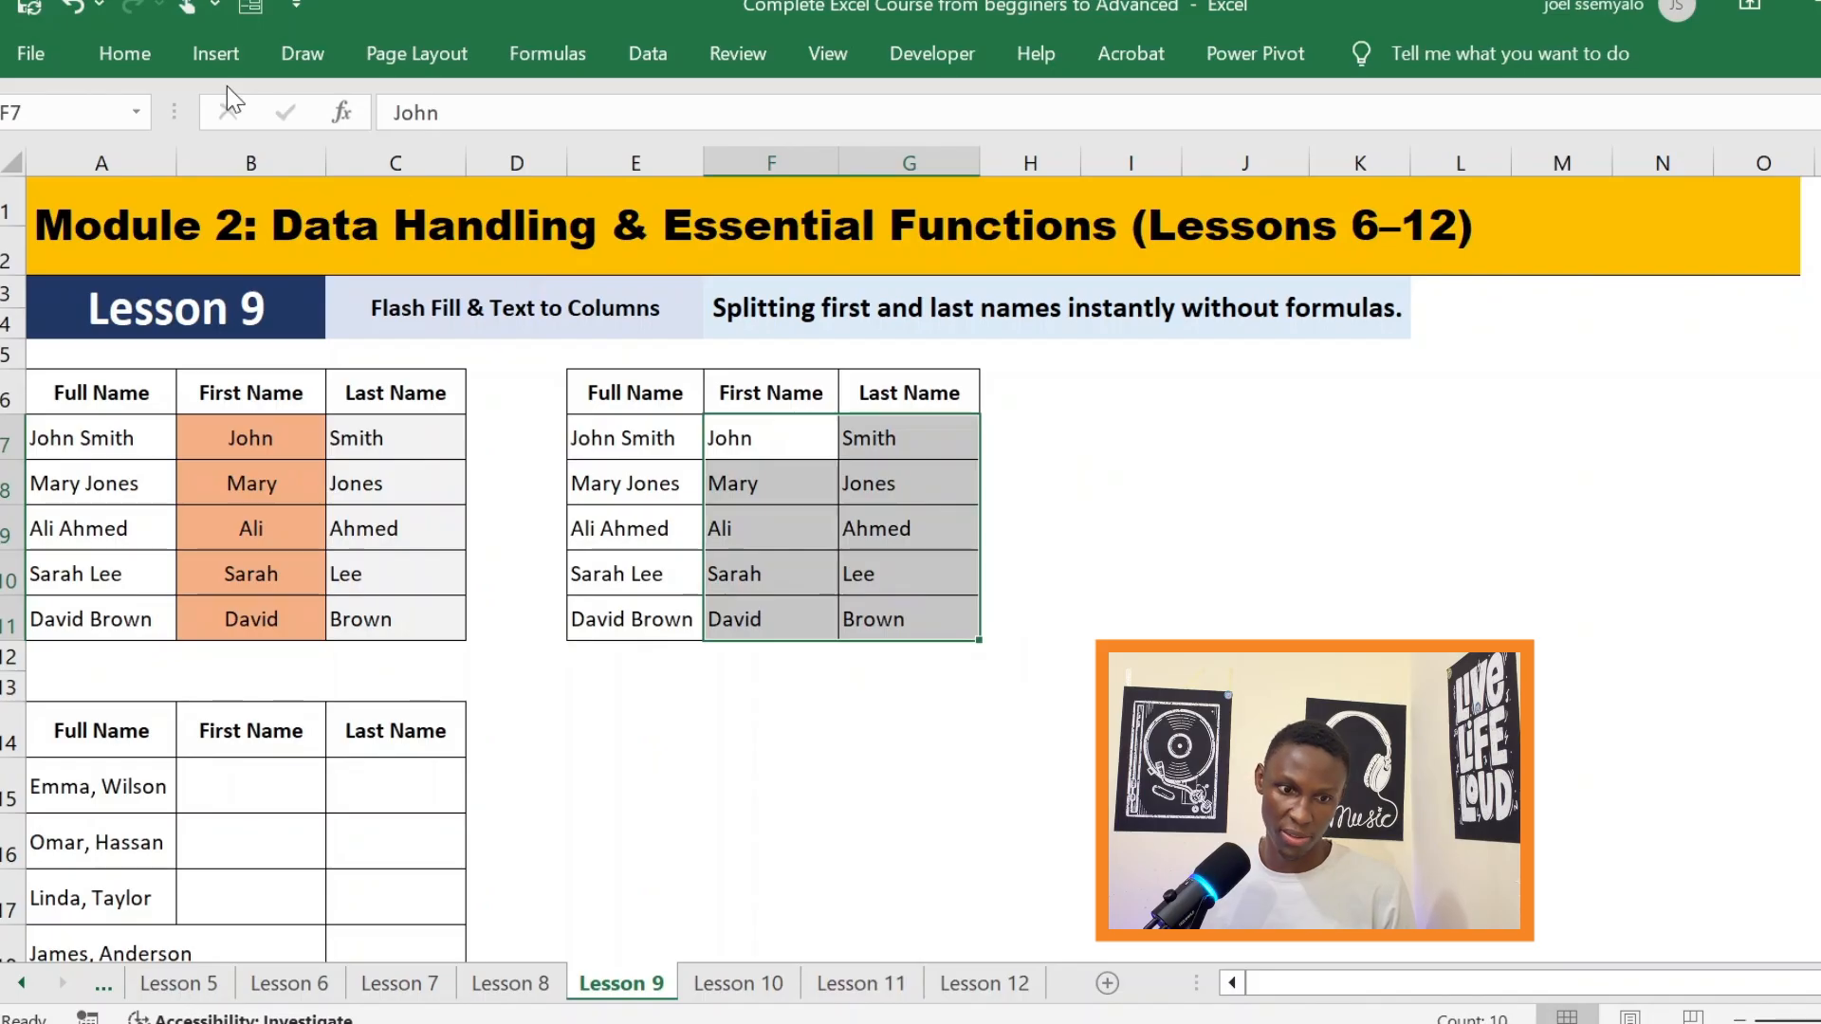
click(133, 59)
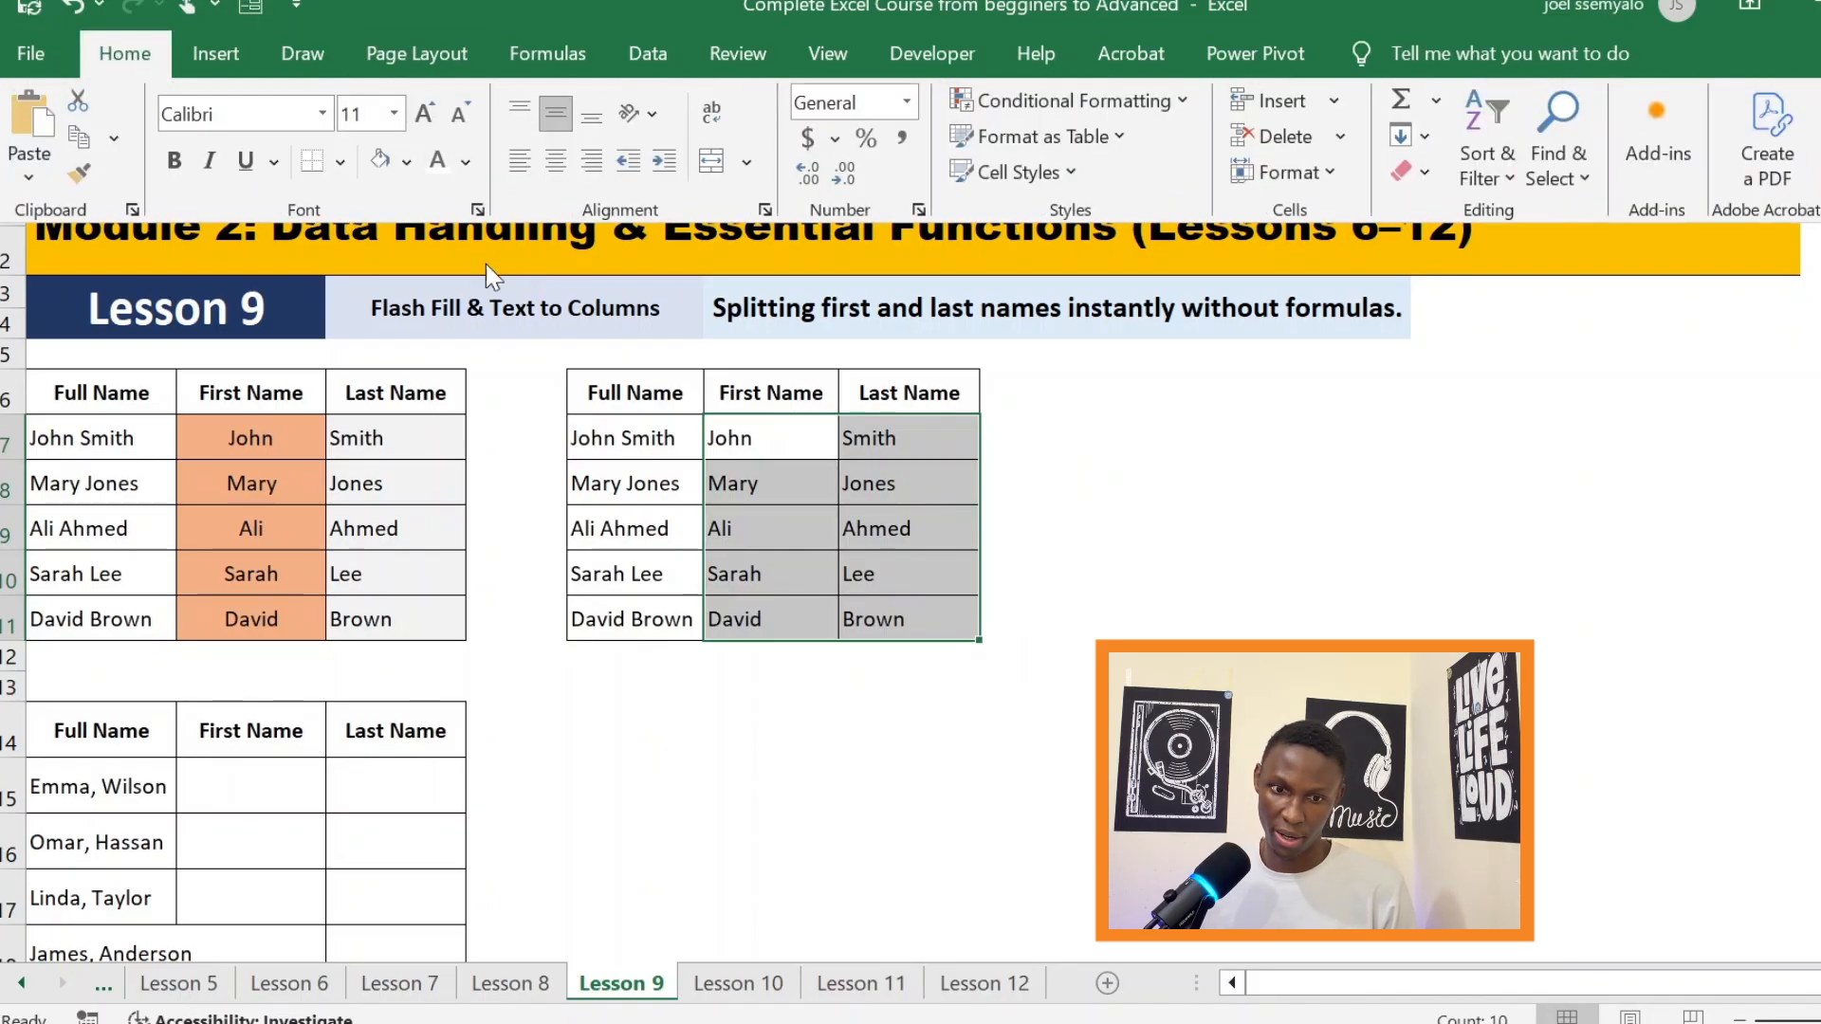
click(409, 161)
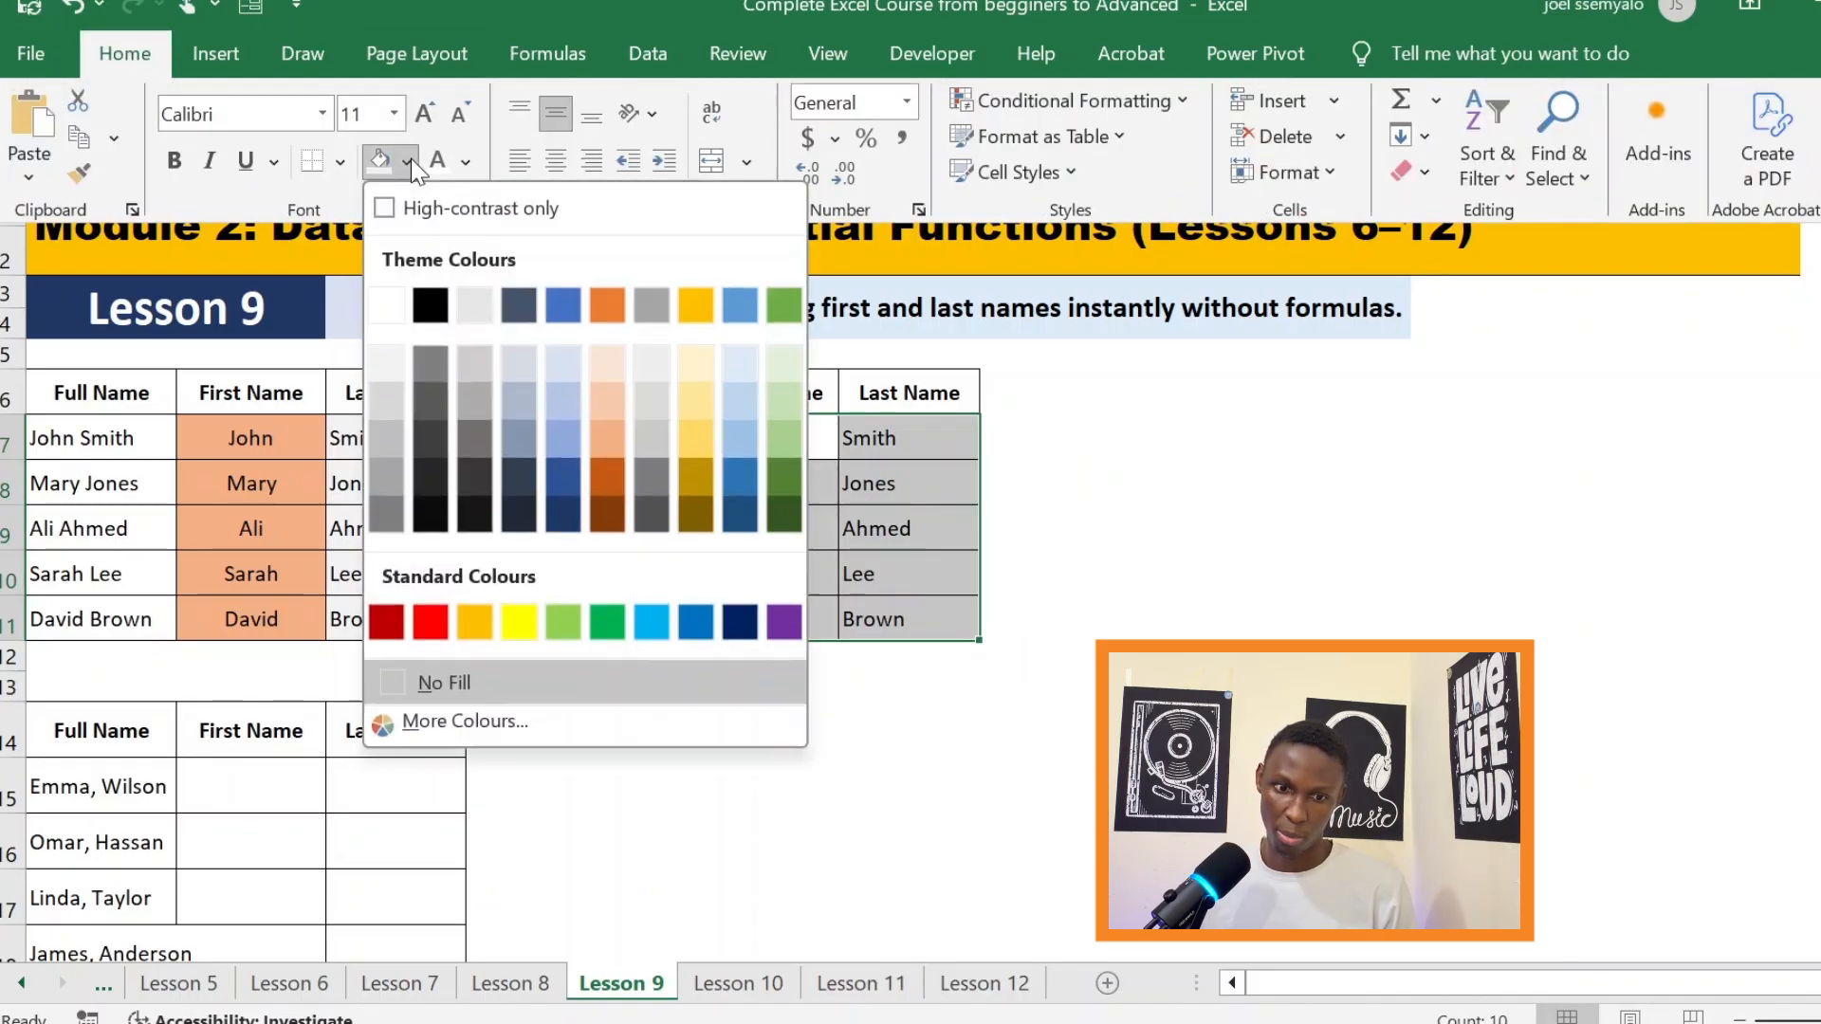
click(520, 365)
click(555, 163)
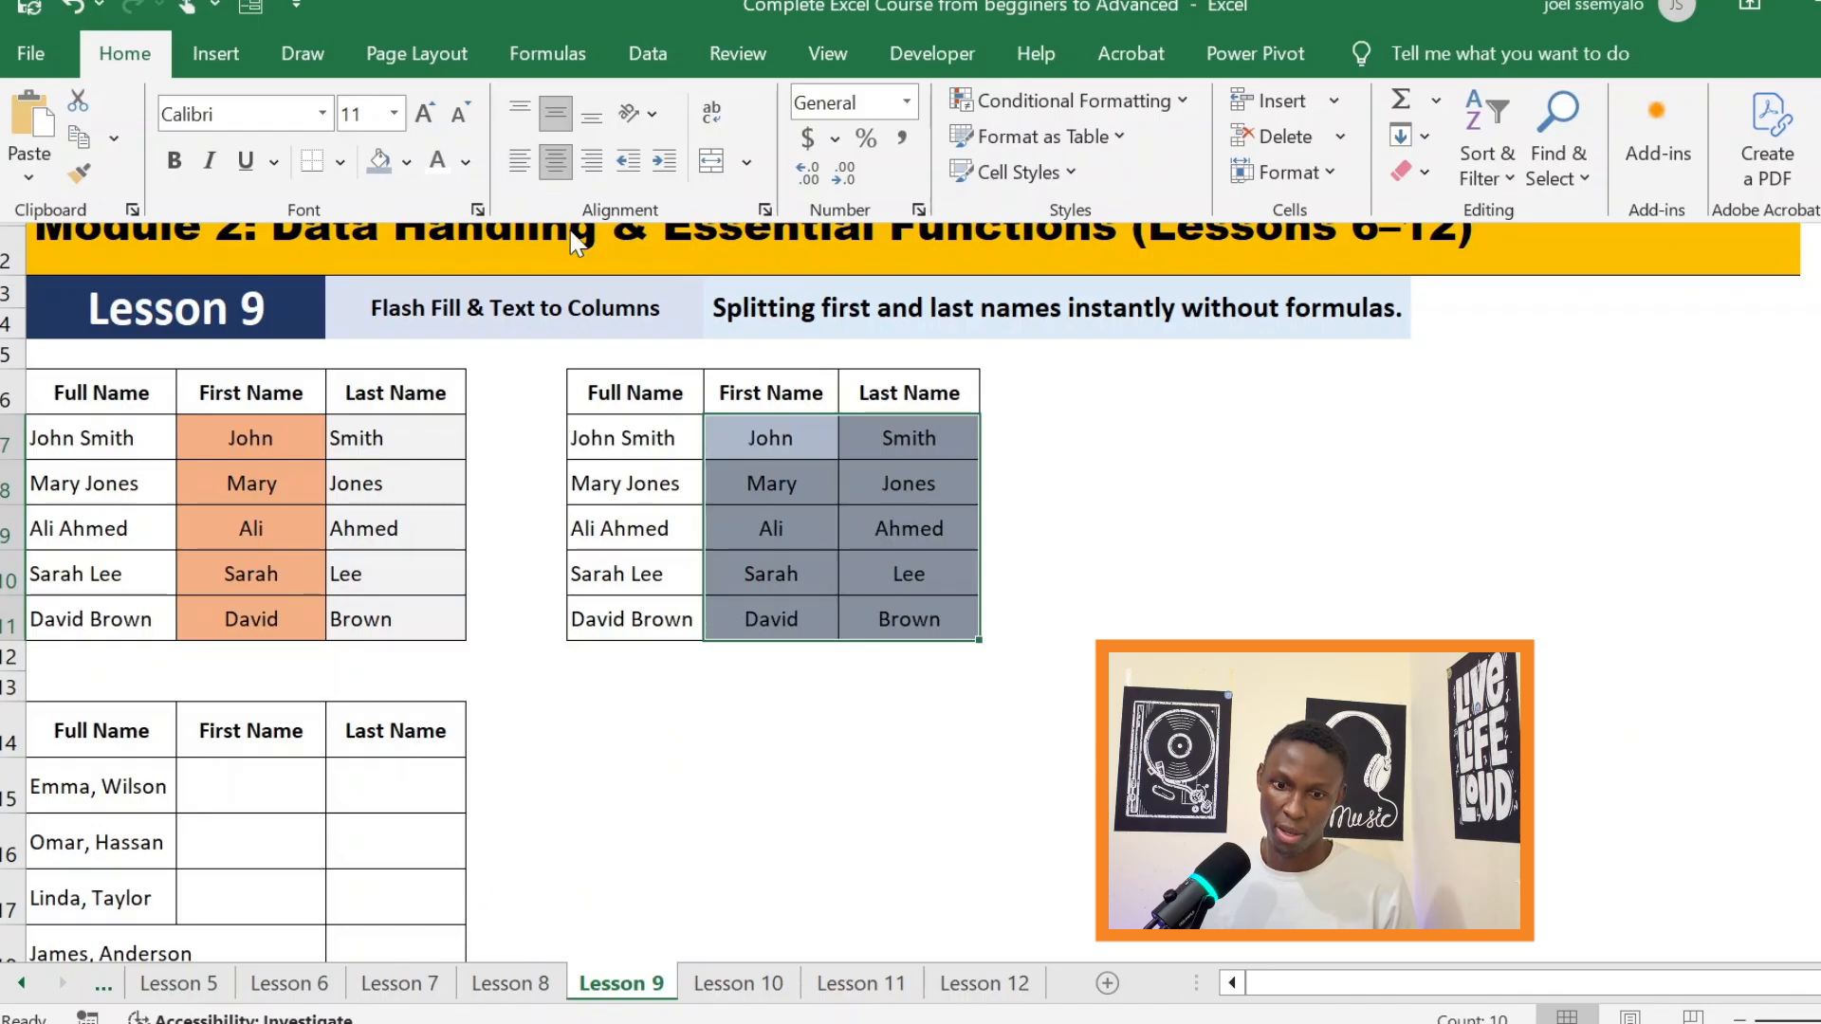
click(1149, 650)
click(897, 761)
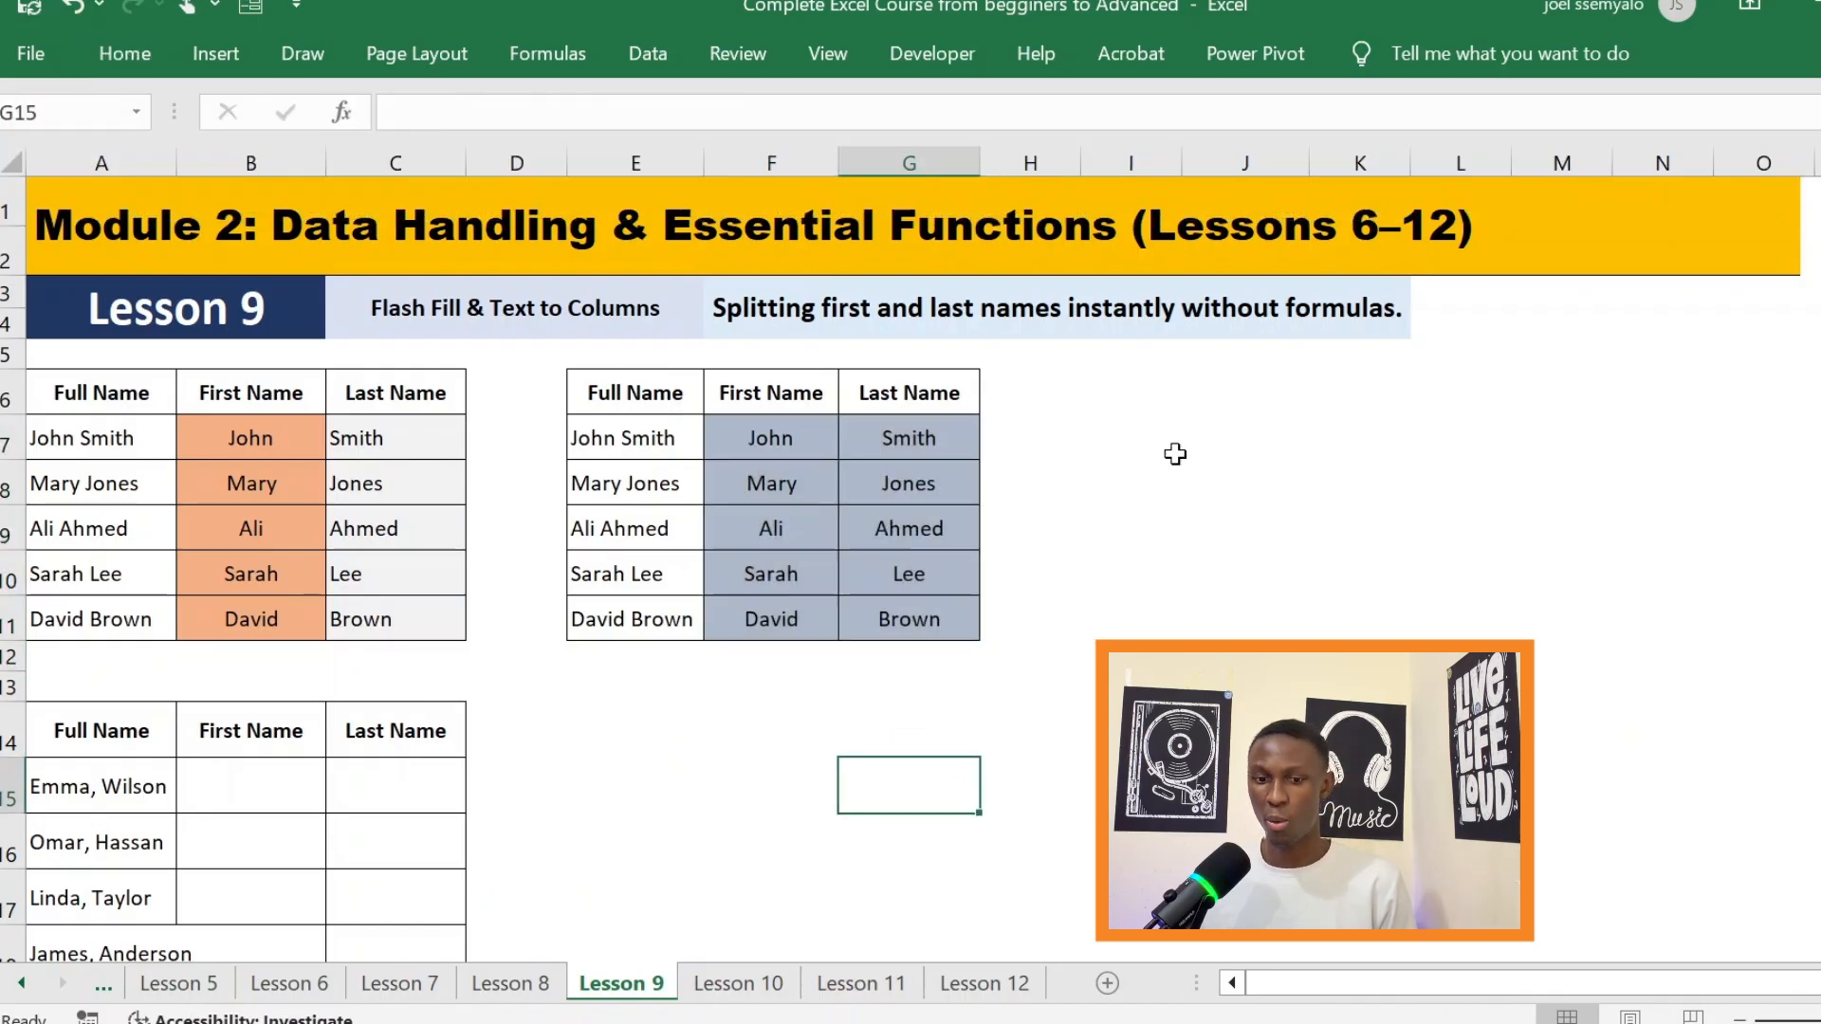
drag(1175, 454, 1163, 493)
click(1130, 785)
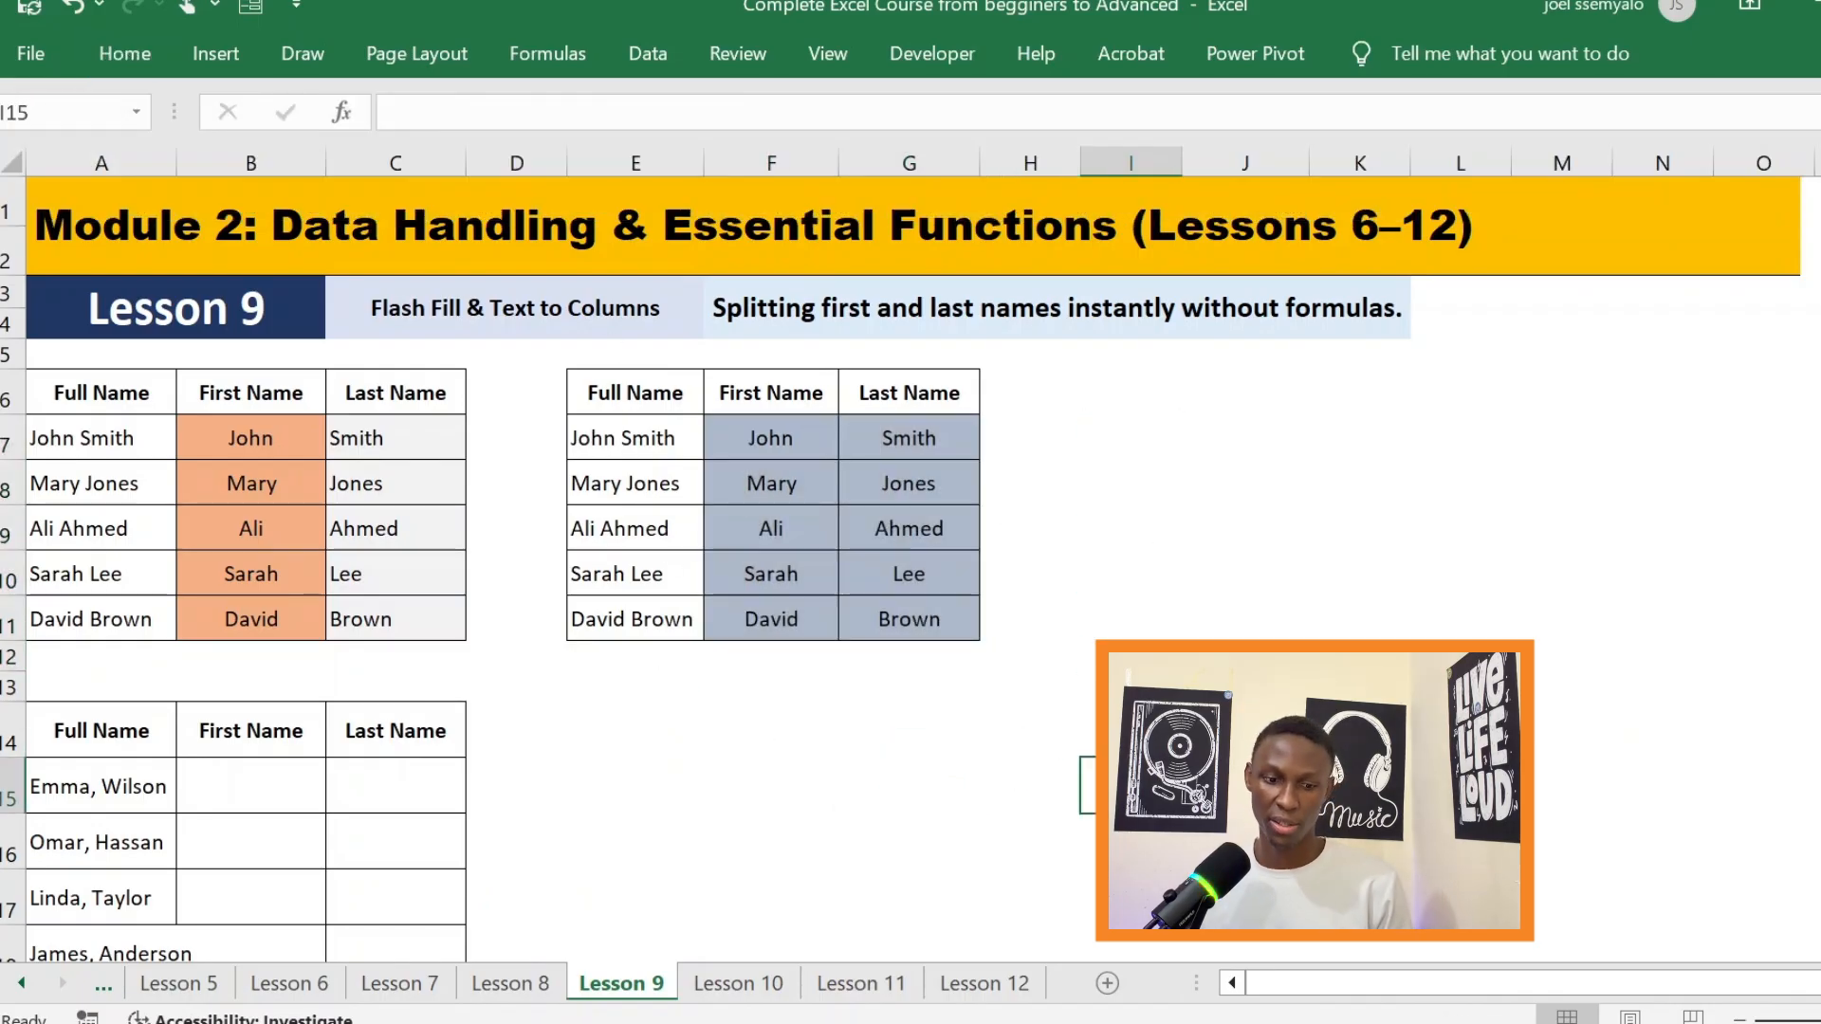
Examine how the full names in the lower table, starting at A15 and A16, are separated.
scroll(796, 683, down, 2)
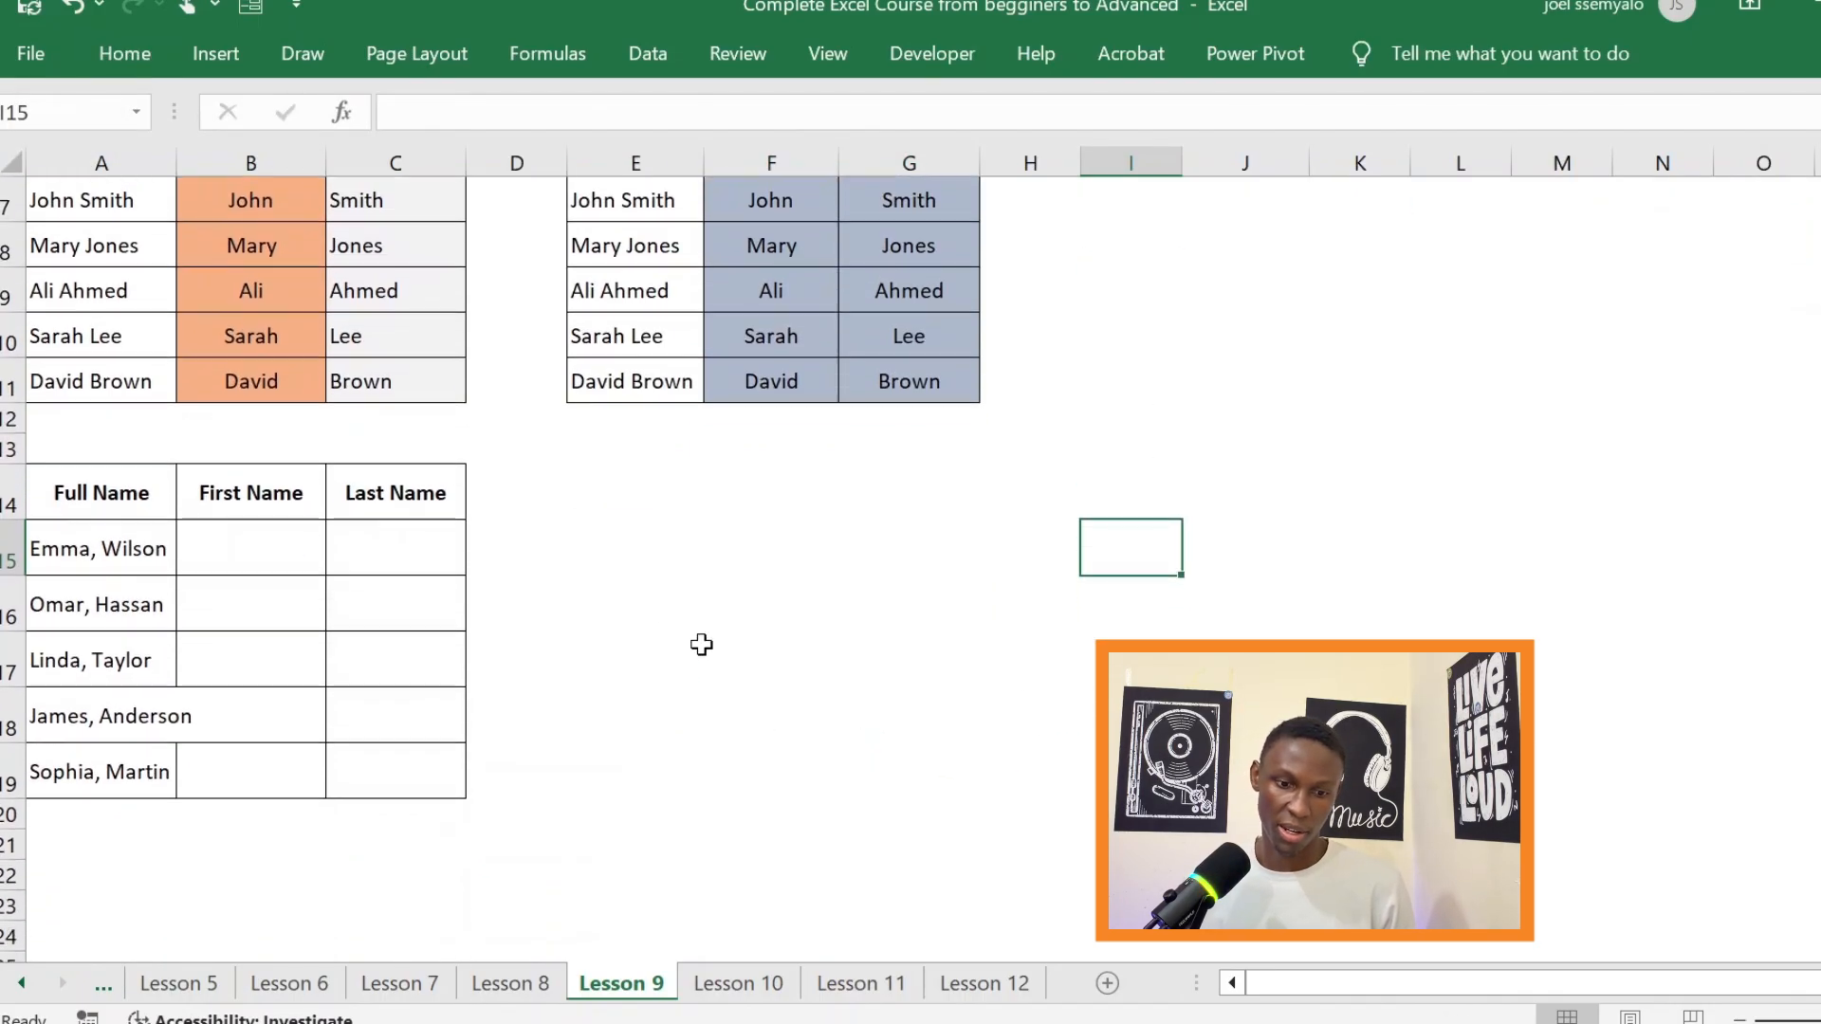
click(114, 561)
click(115, 616)
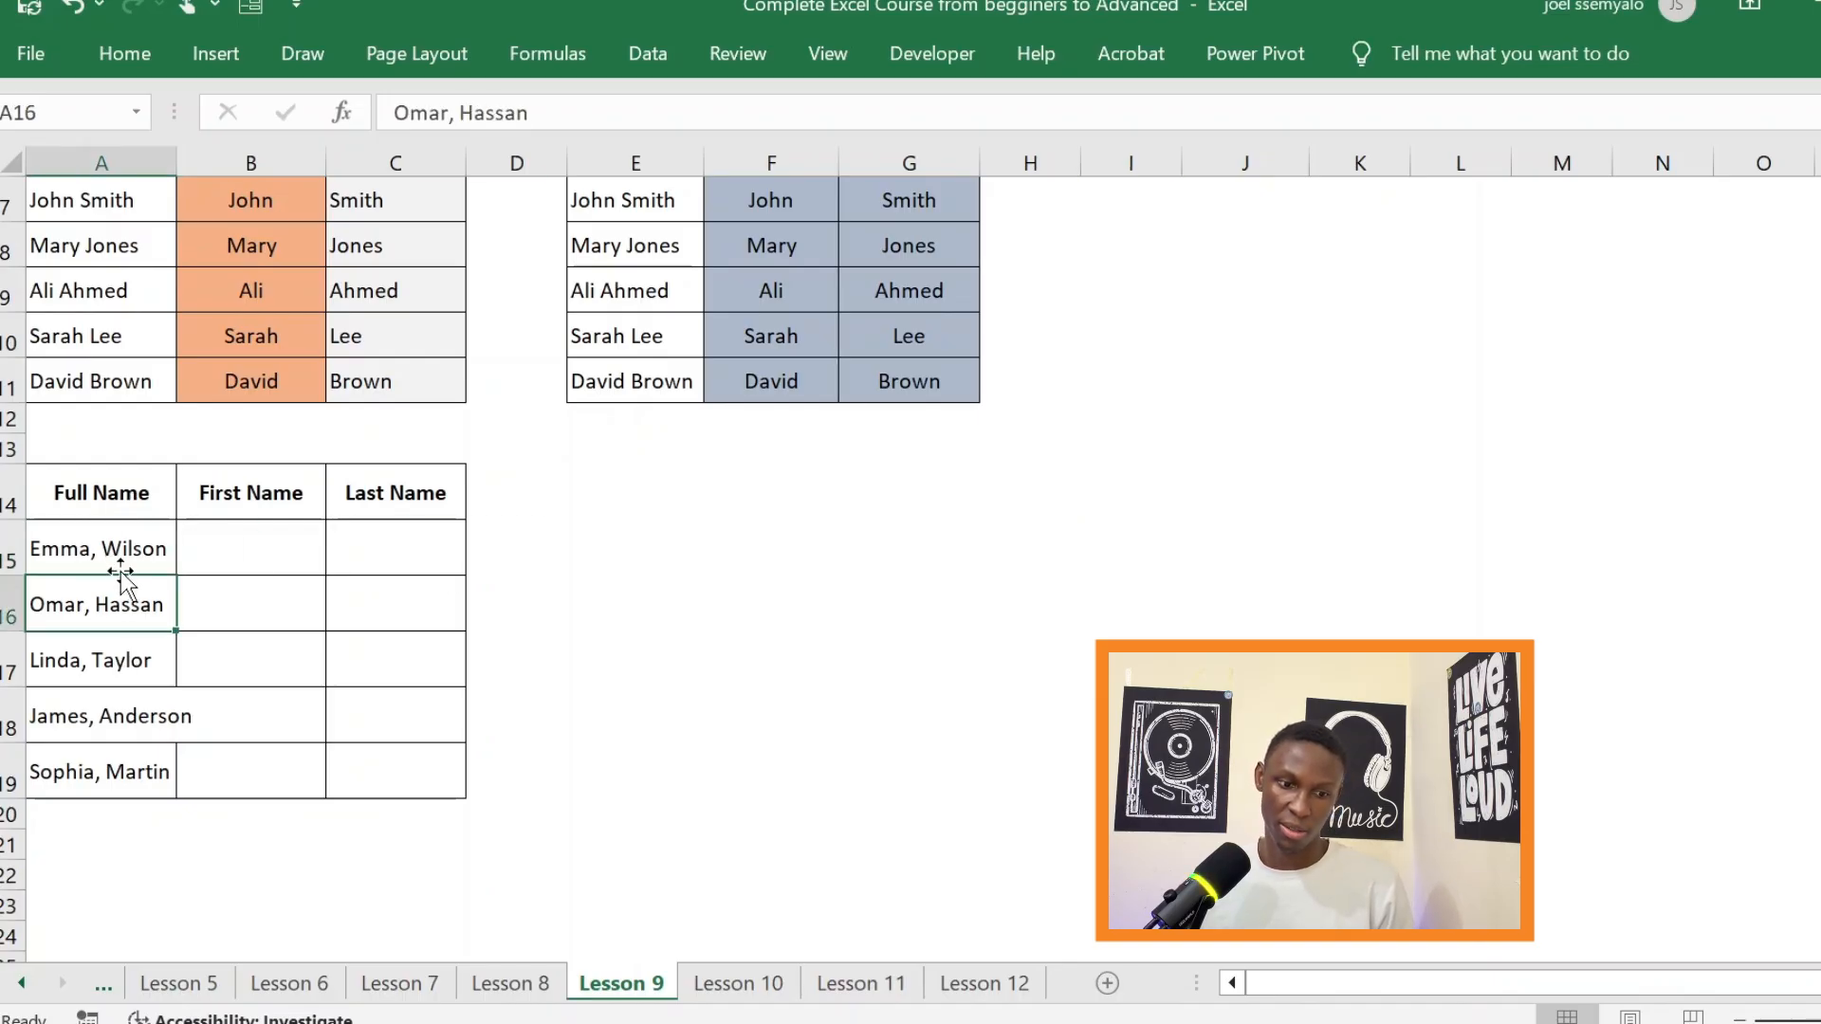
click(120, 567)
click(123, 606)
click(126, 561)
click(130, 604)
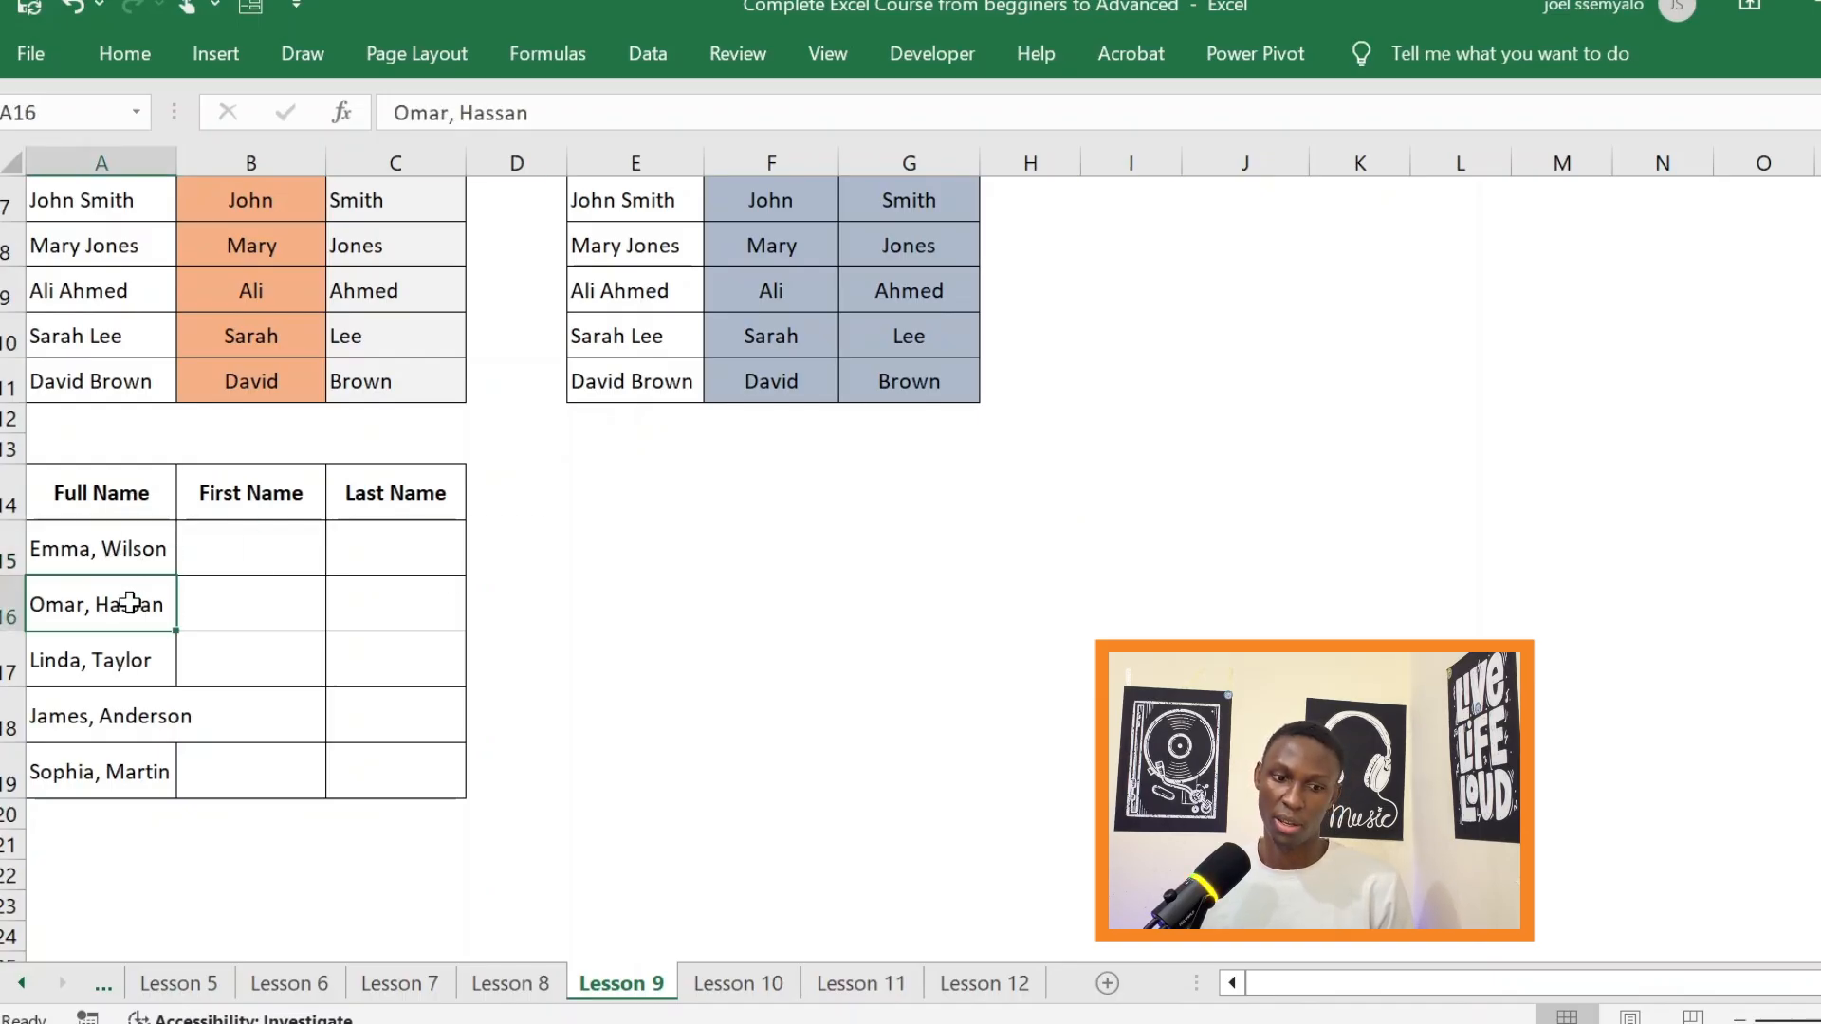
click(135, 559)
click(134, 612)
click(147, 548)
click(140, 624)
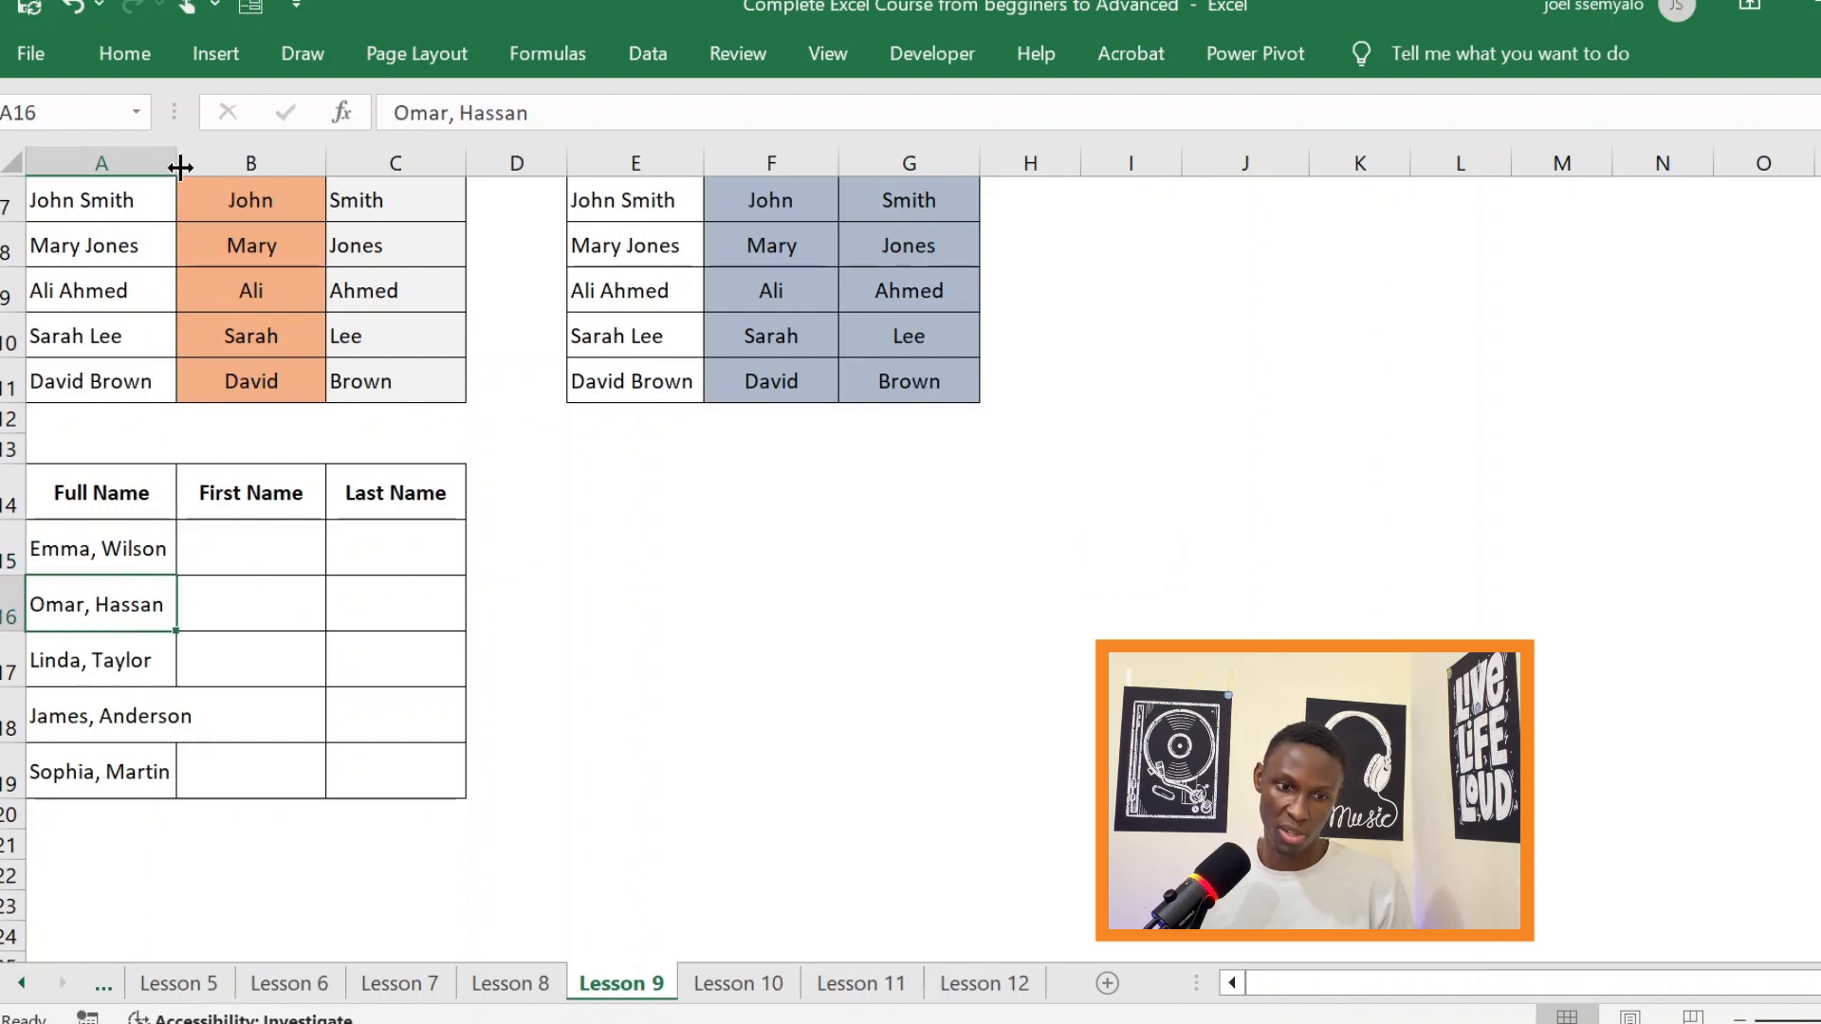
Widen column A to fit the longest full name and select the first empty First Name cell, B15.
drag(181, 167, 225, 167)
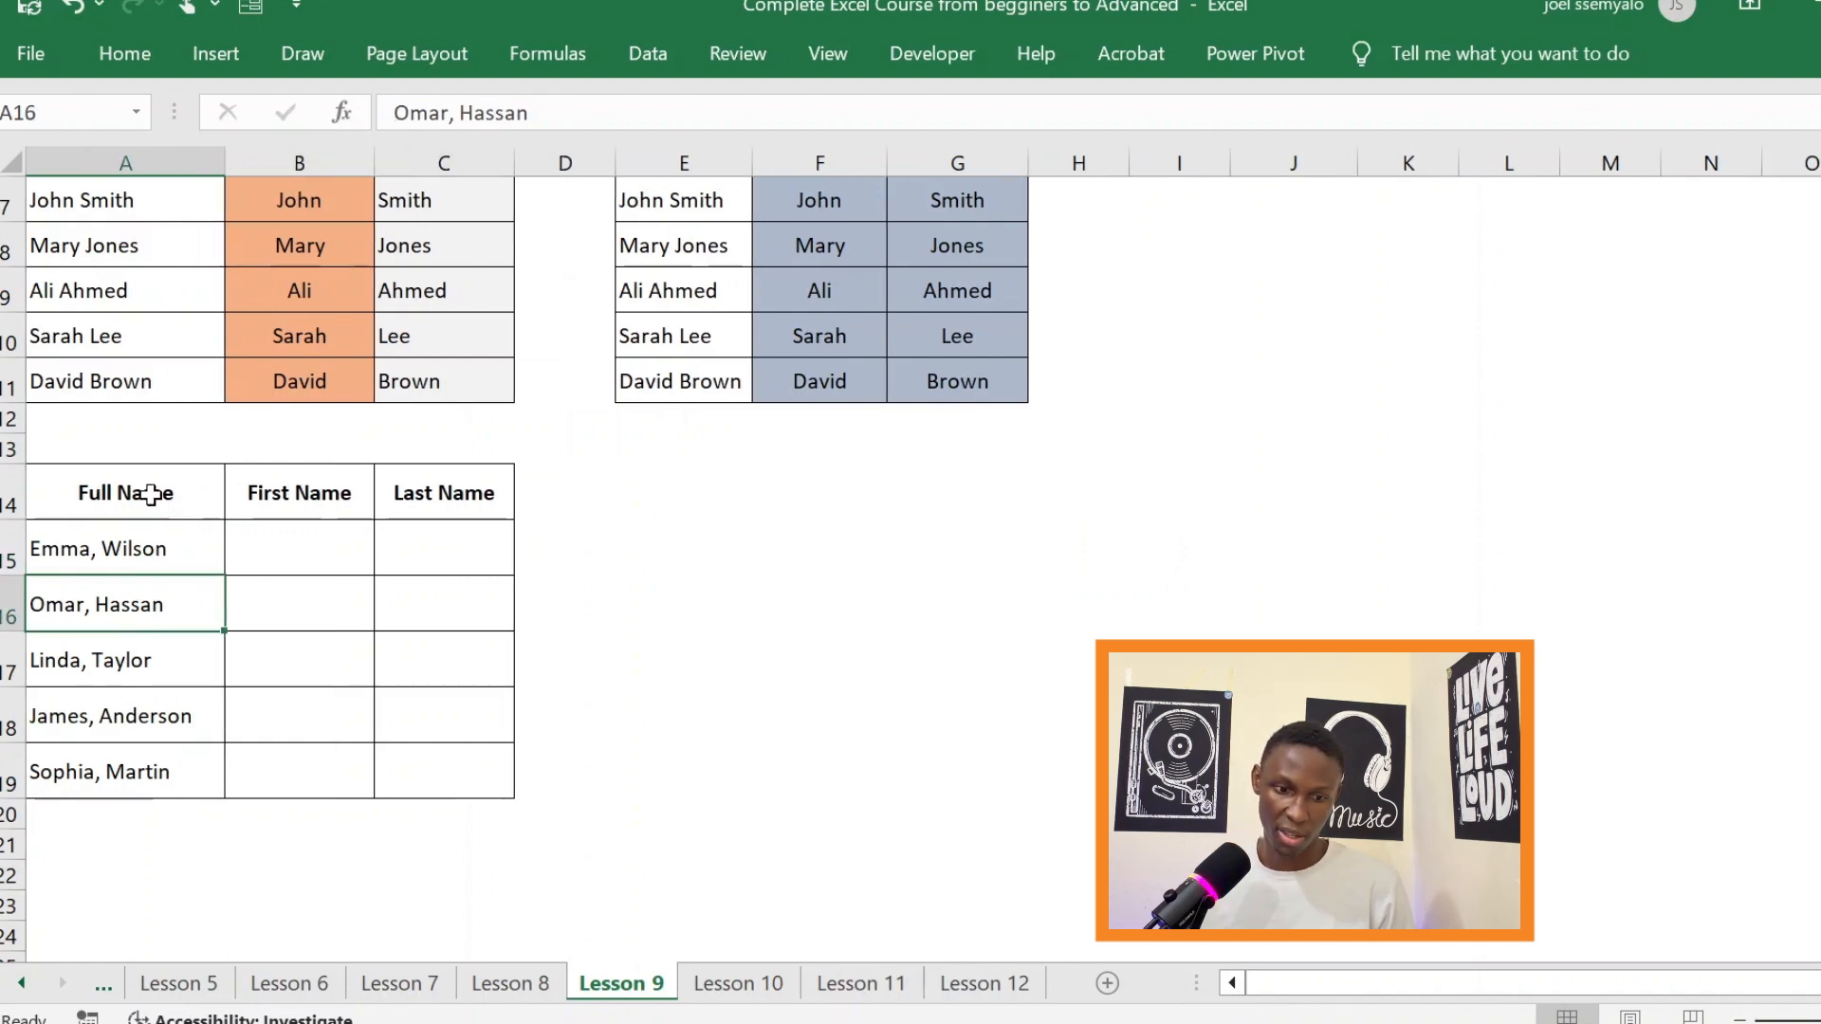
click(289, 547)
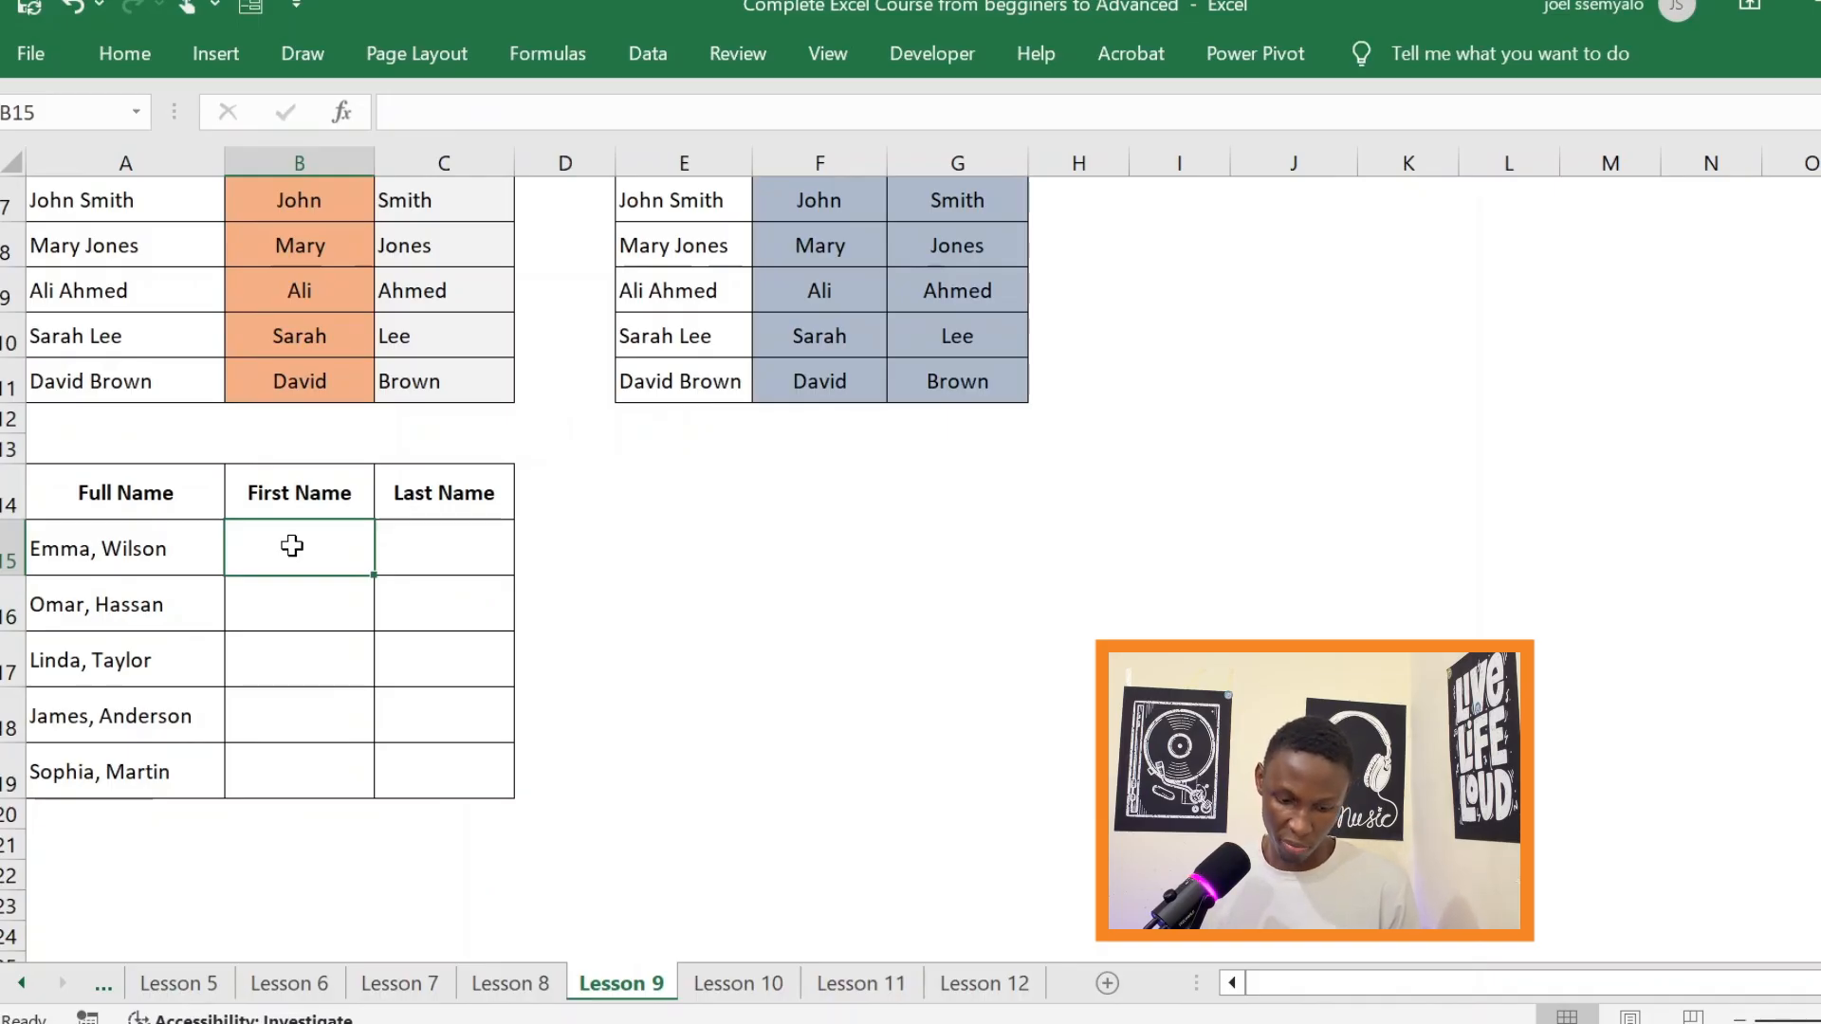
Enter the first name from A15 in B15 and Flash Fill the remaining First Name cells B16:B19.
text(Em)
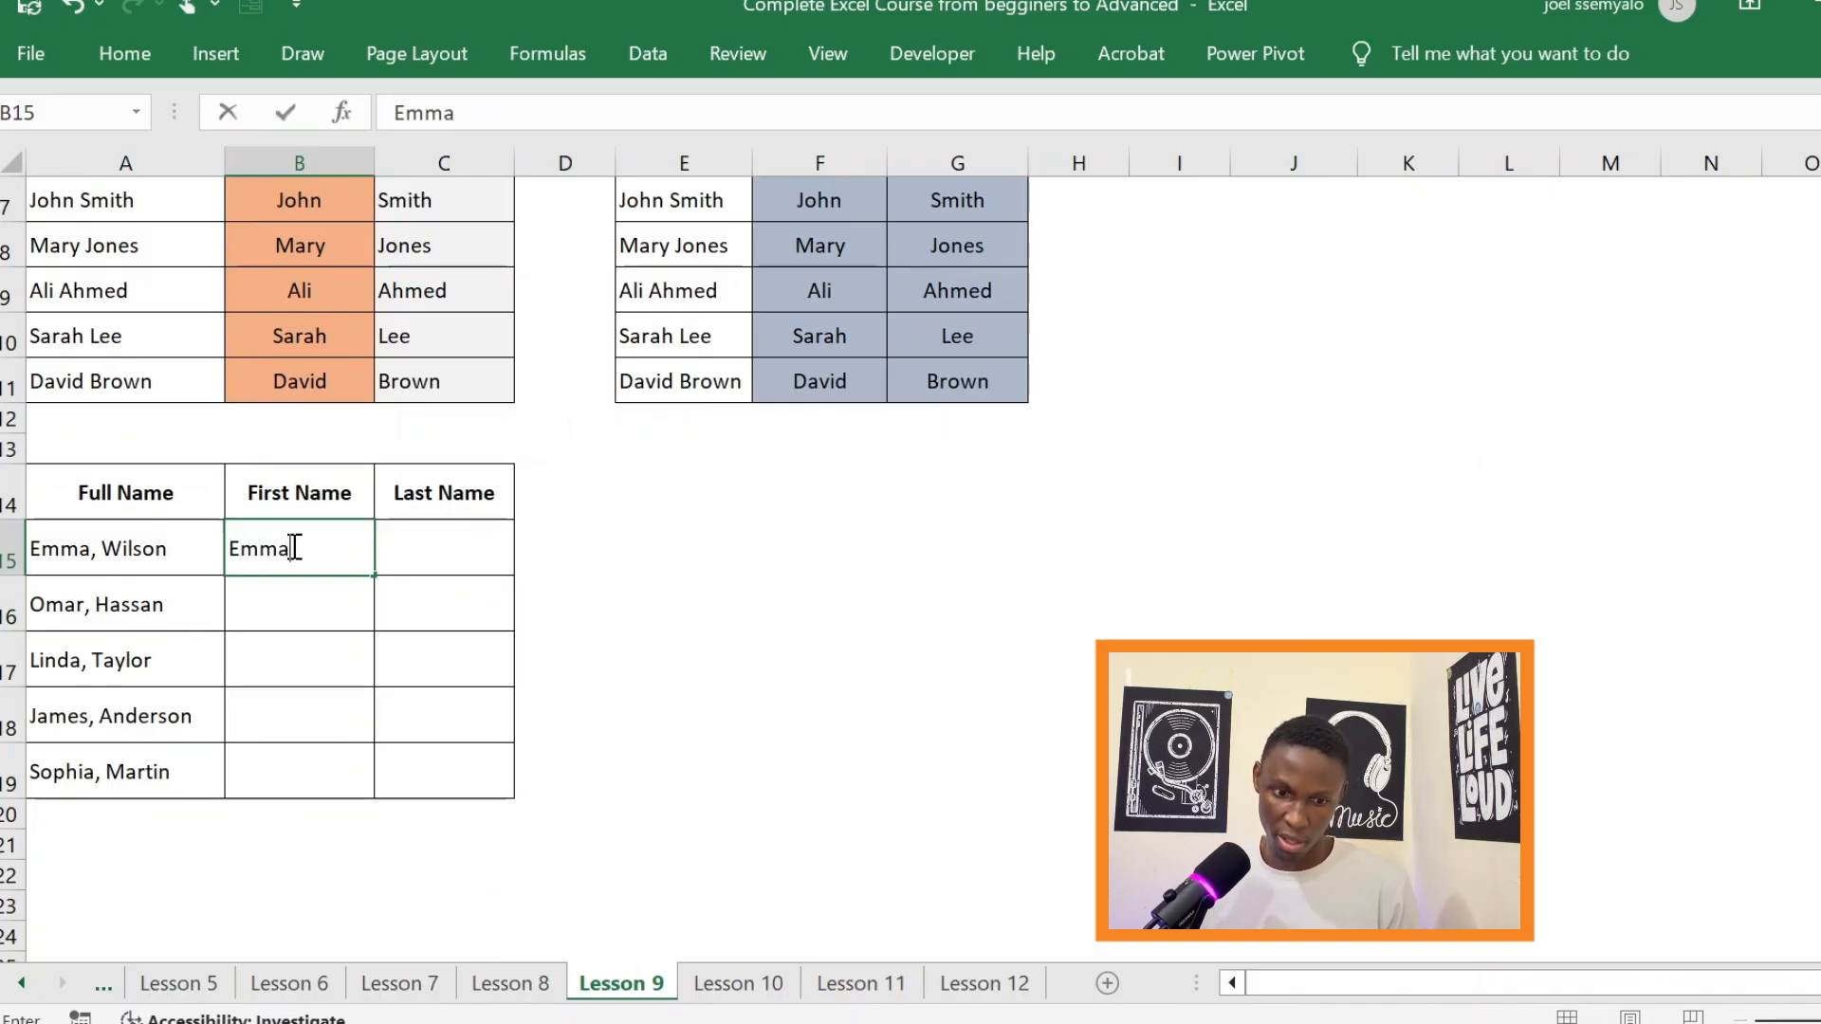
text(ma)
key(Return)
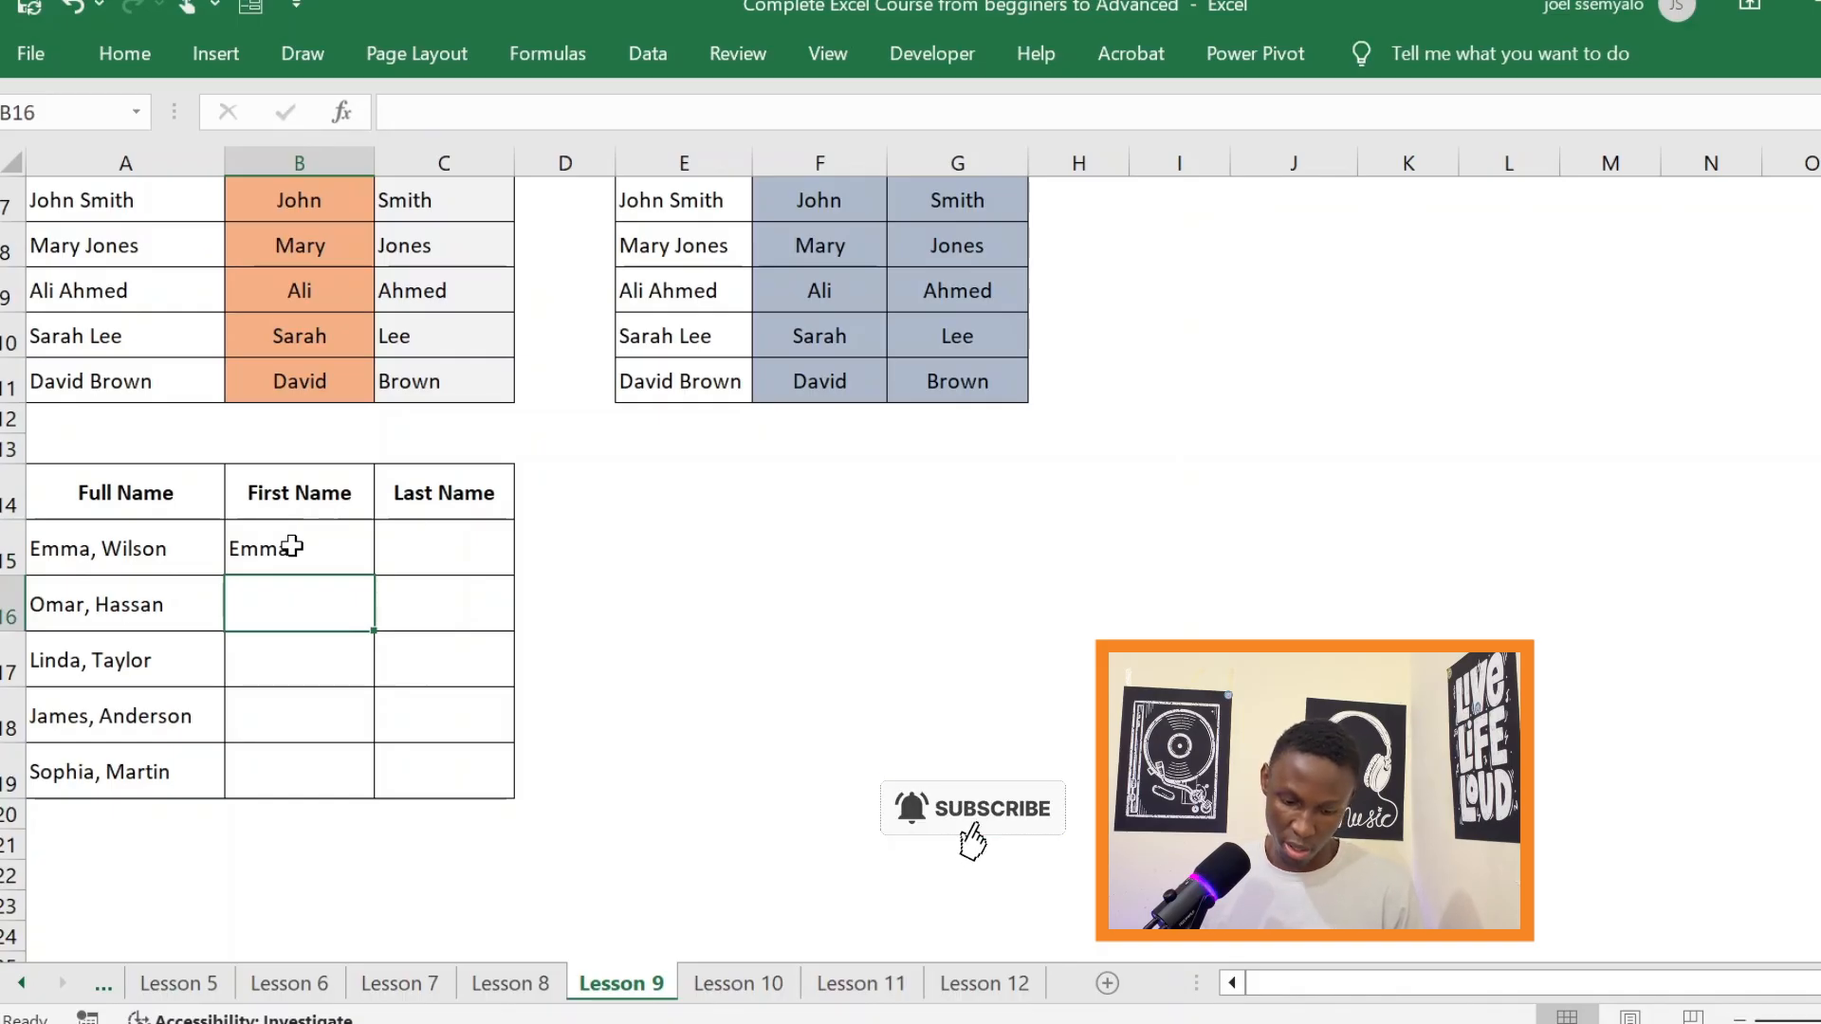
key(ctrl+e)
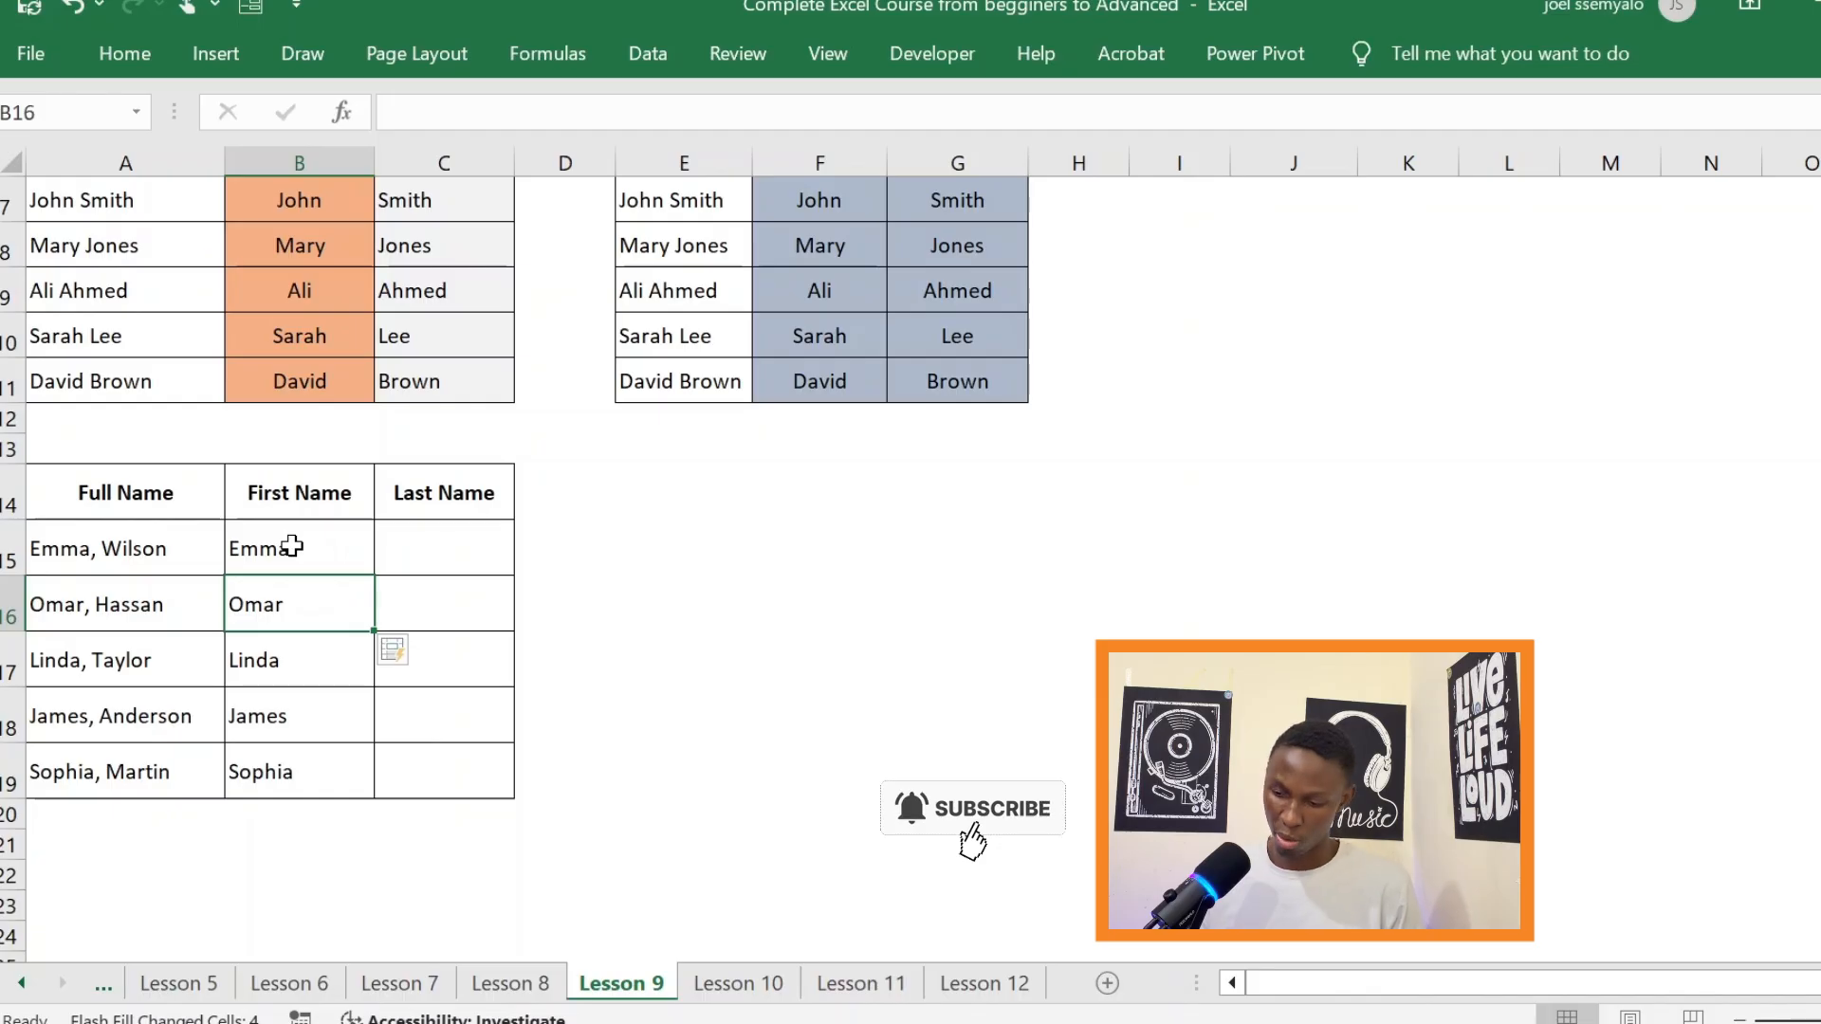
Enter the last name from A15 in C15 and Flash Fill the remaining Last Name cells C16:C19.
click(430, 531)
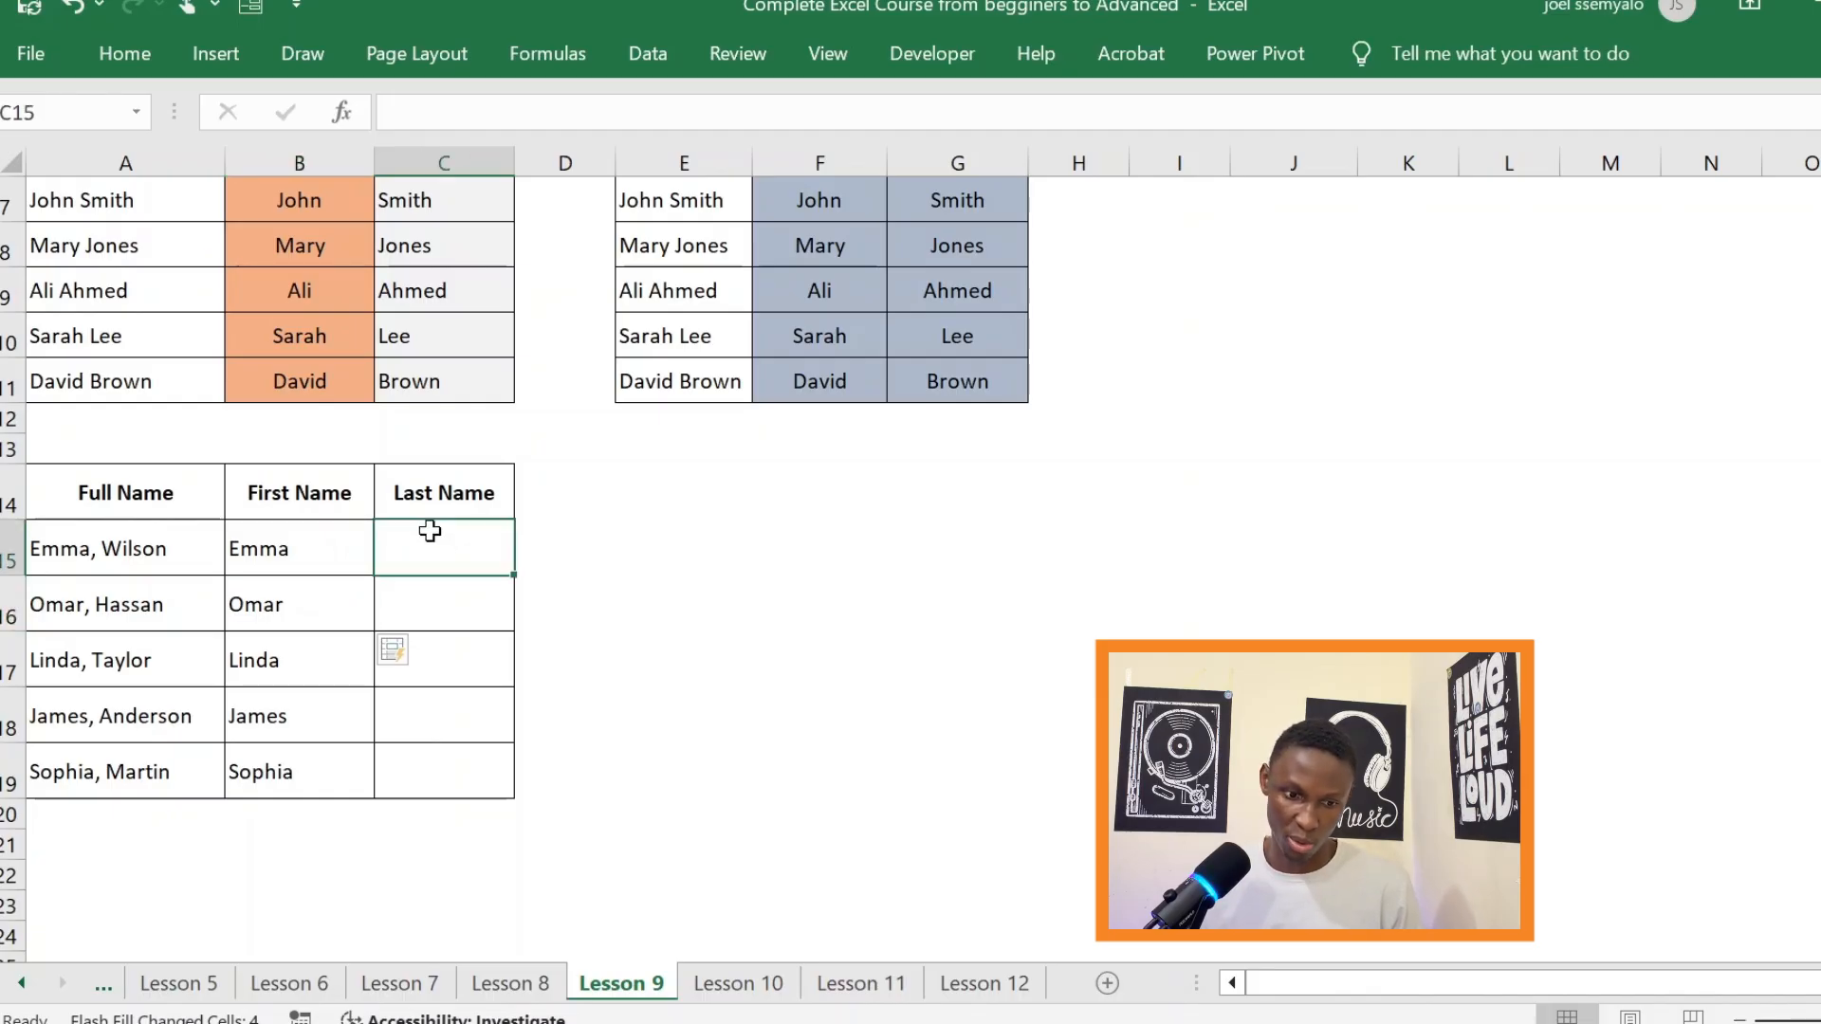
text(Wilson)
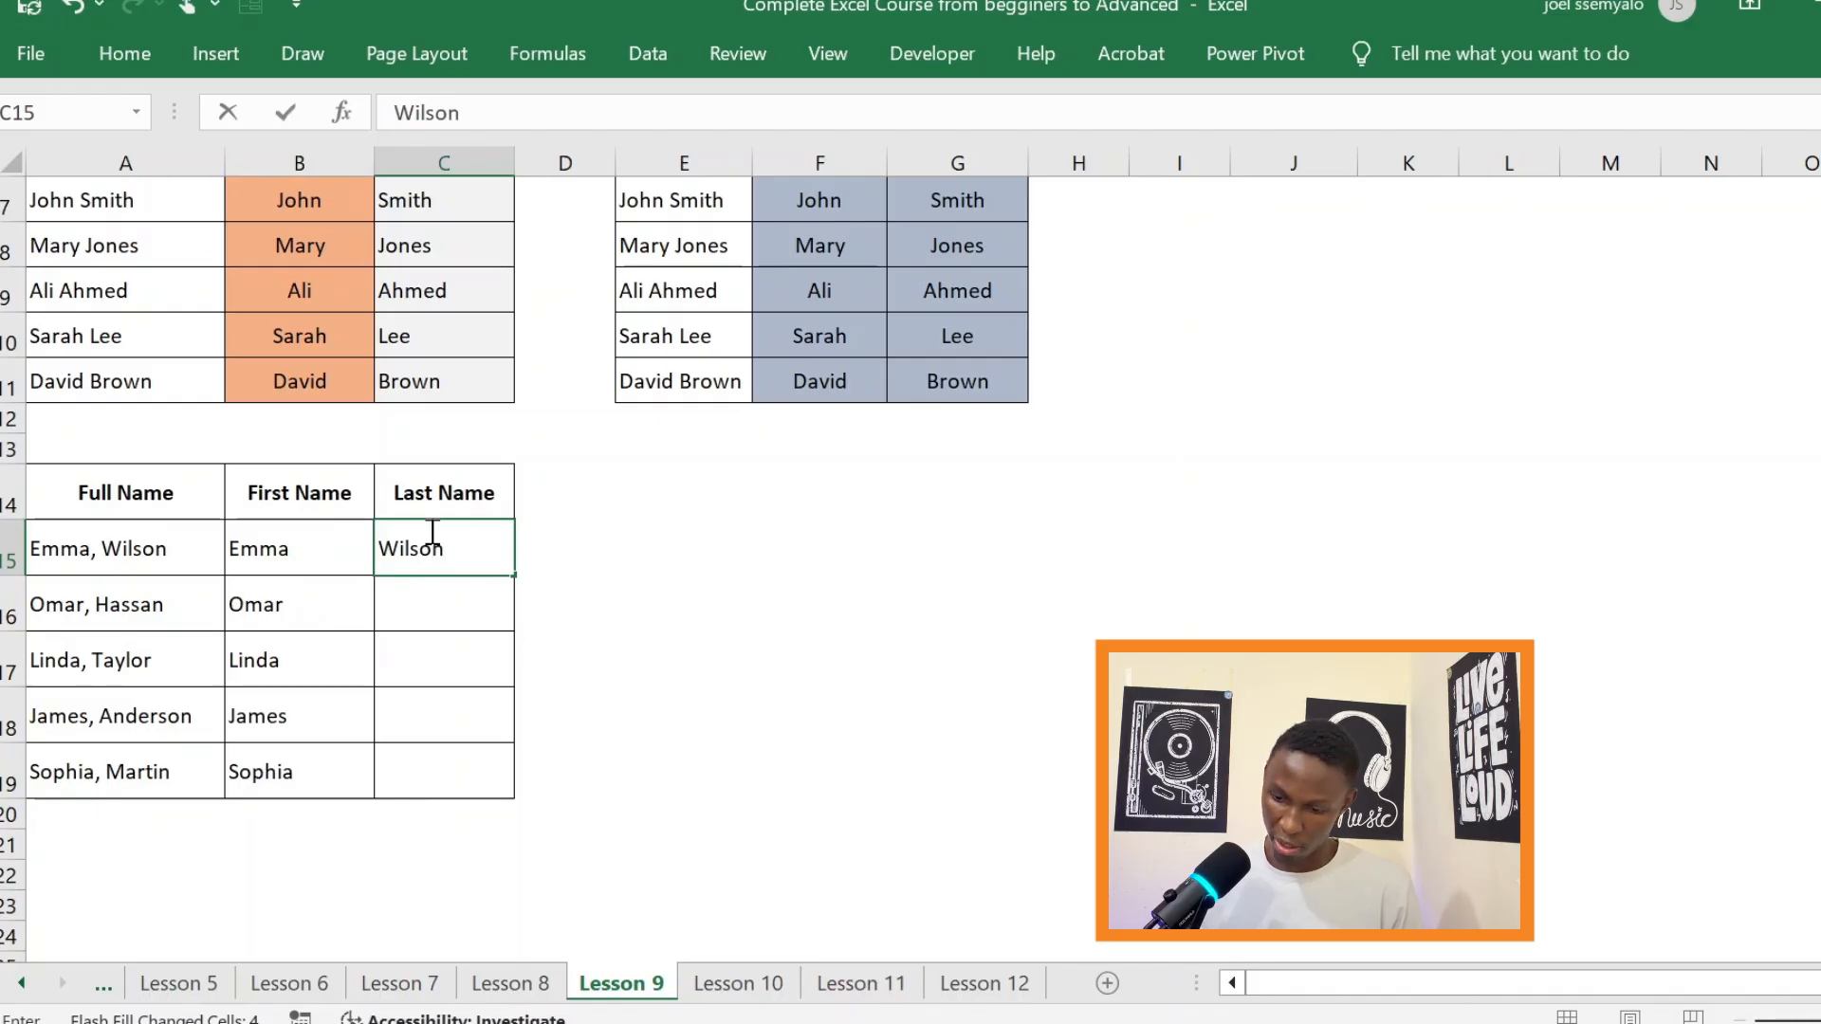
key(Return)
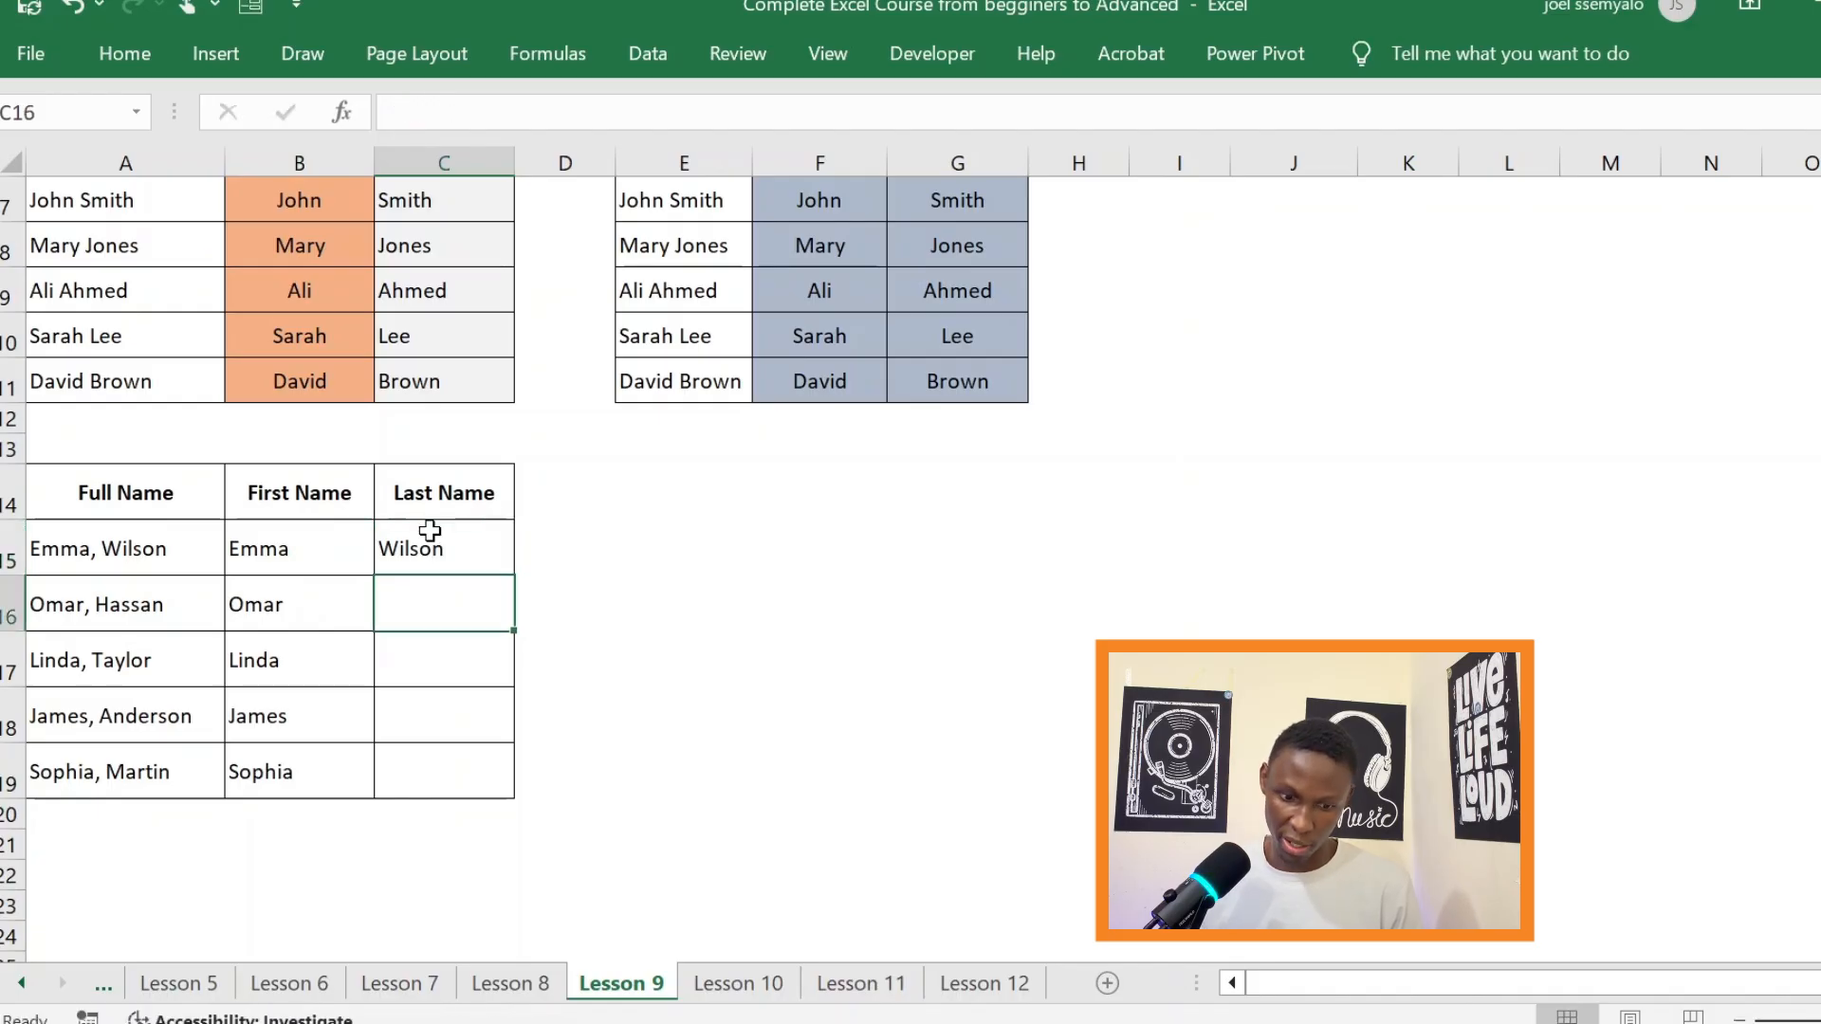
key(ctrl+e)
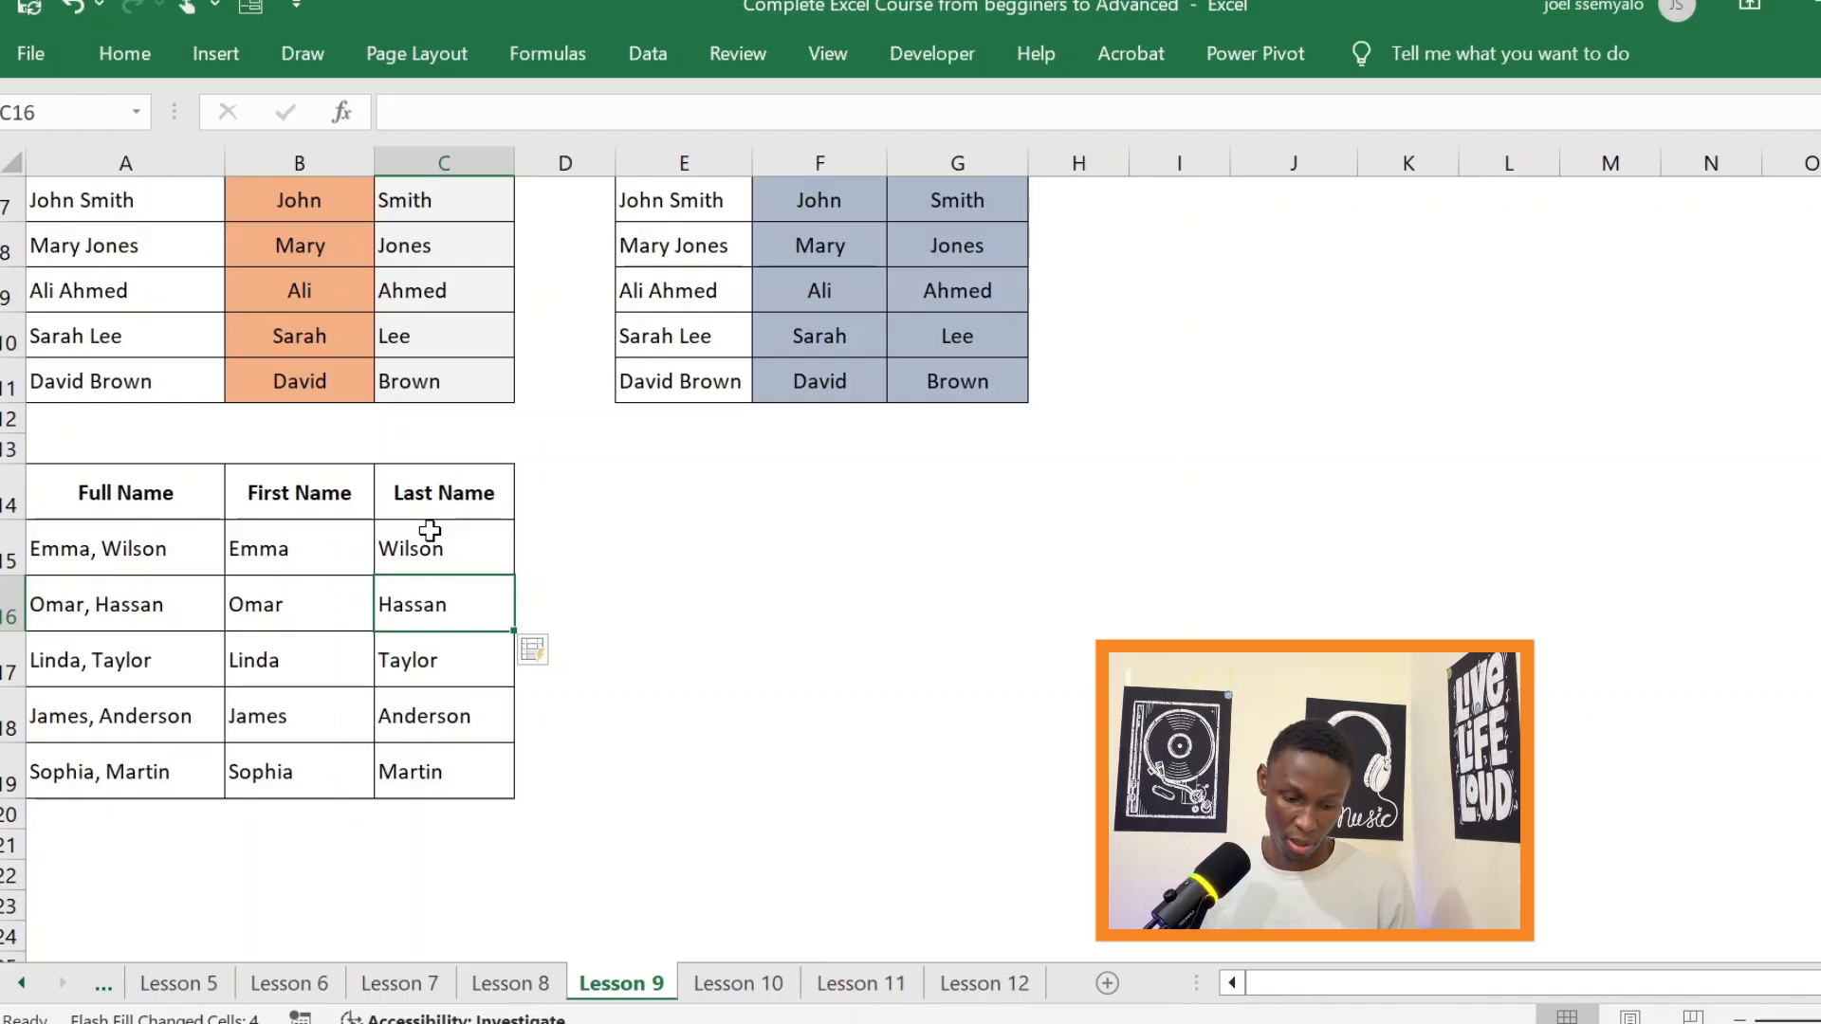
Undo the name entries and Flash Fills in both the First Name and Last Name columns of the lower table.
key(ctrl+z)
key(ctrl+z)
key(ctrl+z)
key(ctrl+z)
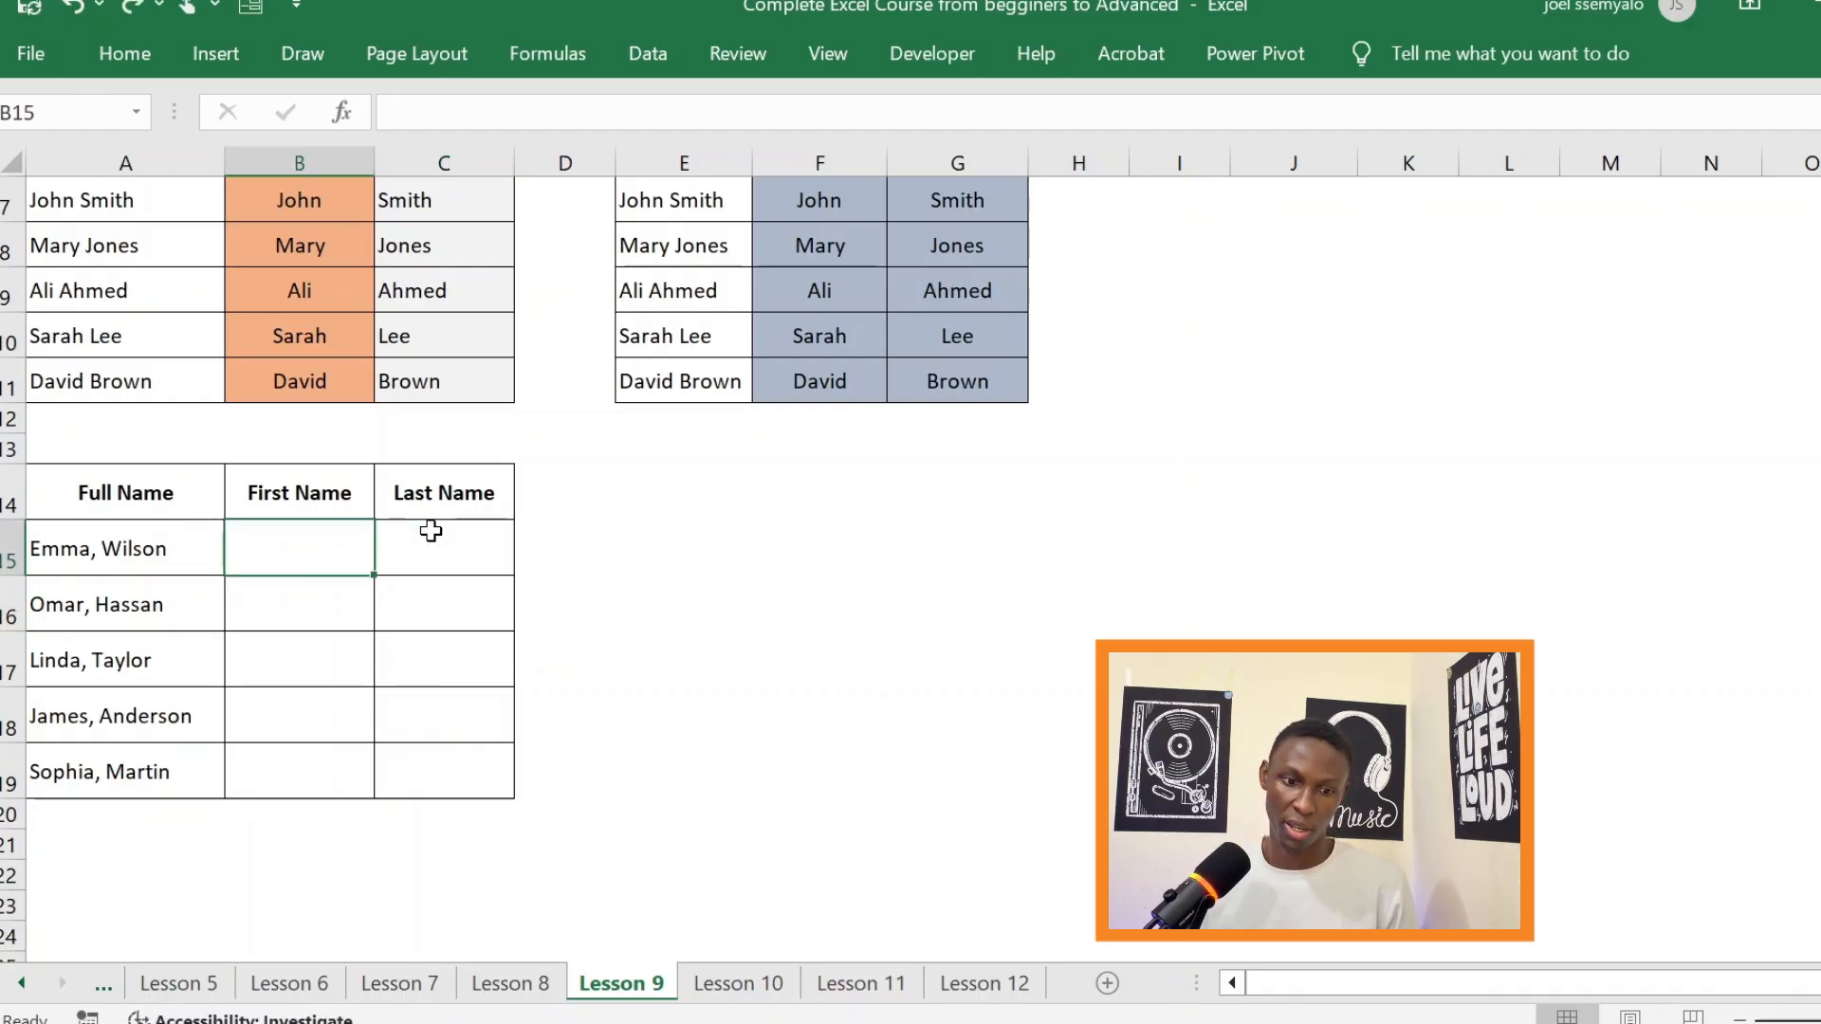
Start Text to Columns on the full names in A15:A19 and keep Delimited as the data type.
drag(113, 541, 89, 759)
click(135, 541)
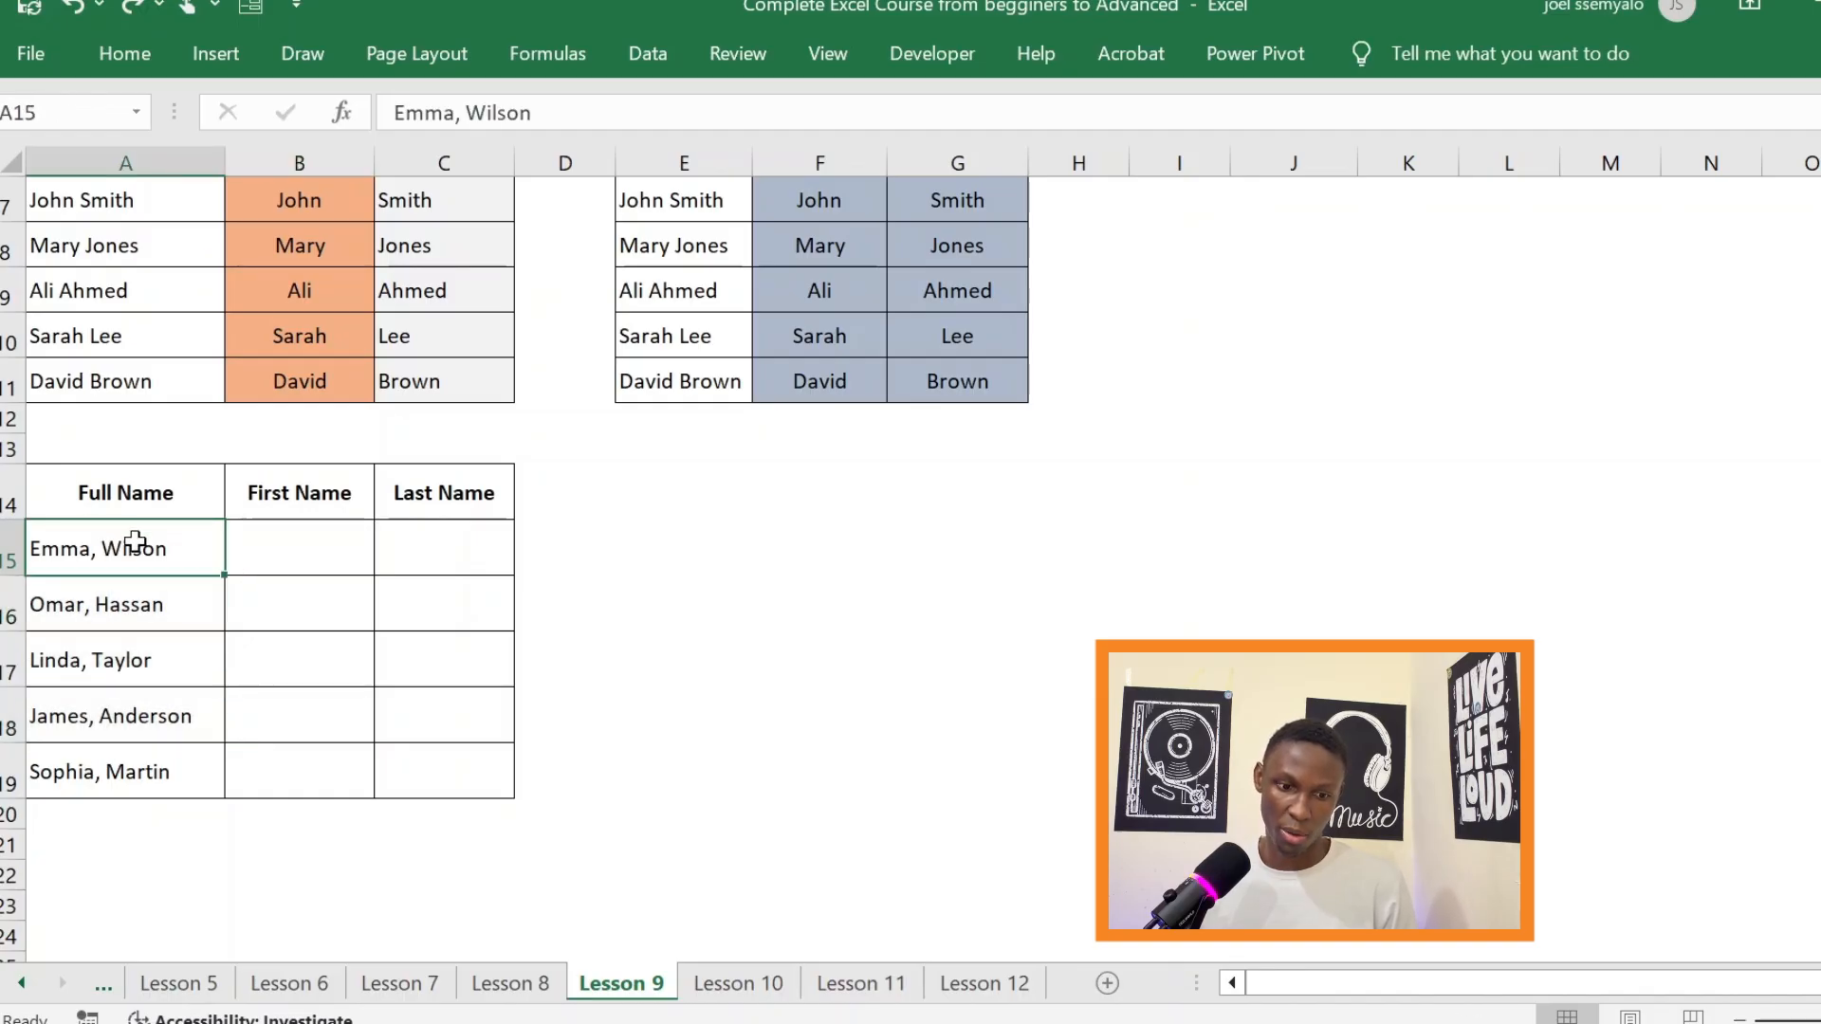
drag(135, 541, 123, 765)
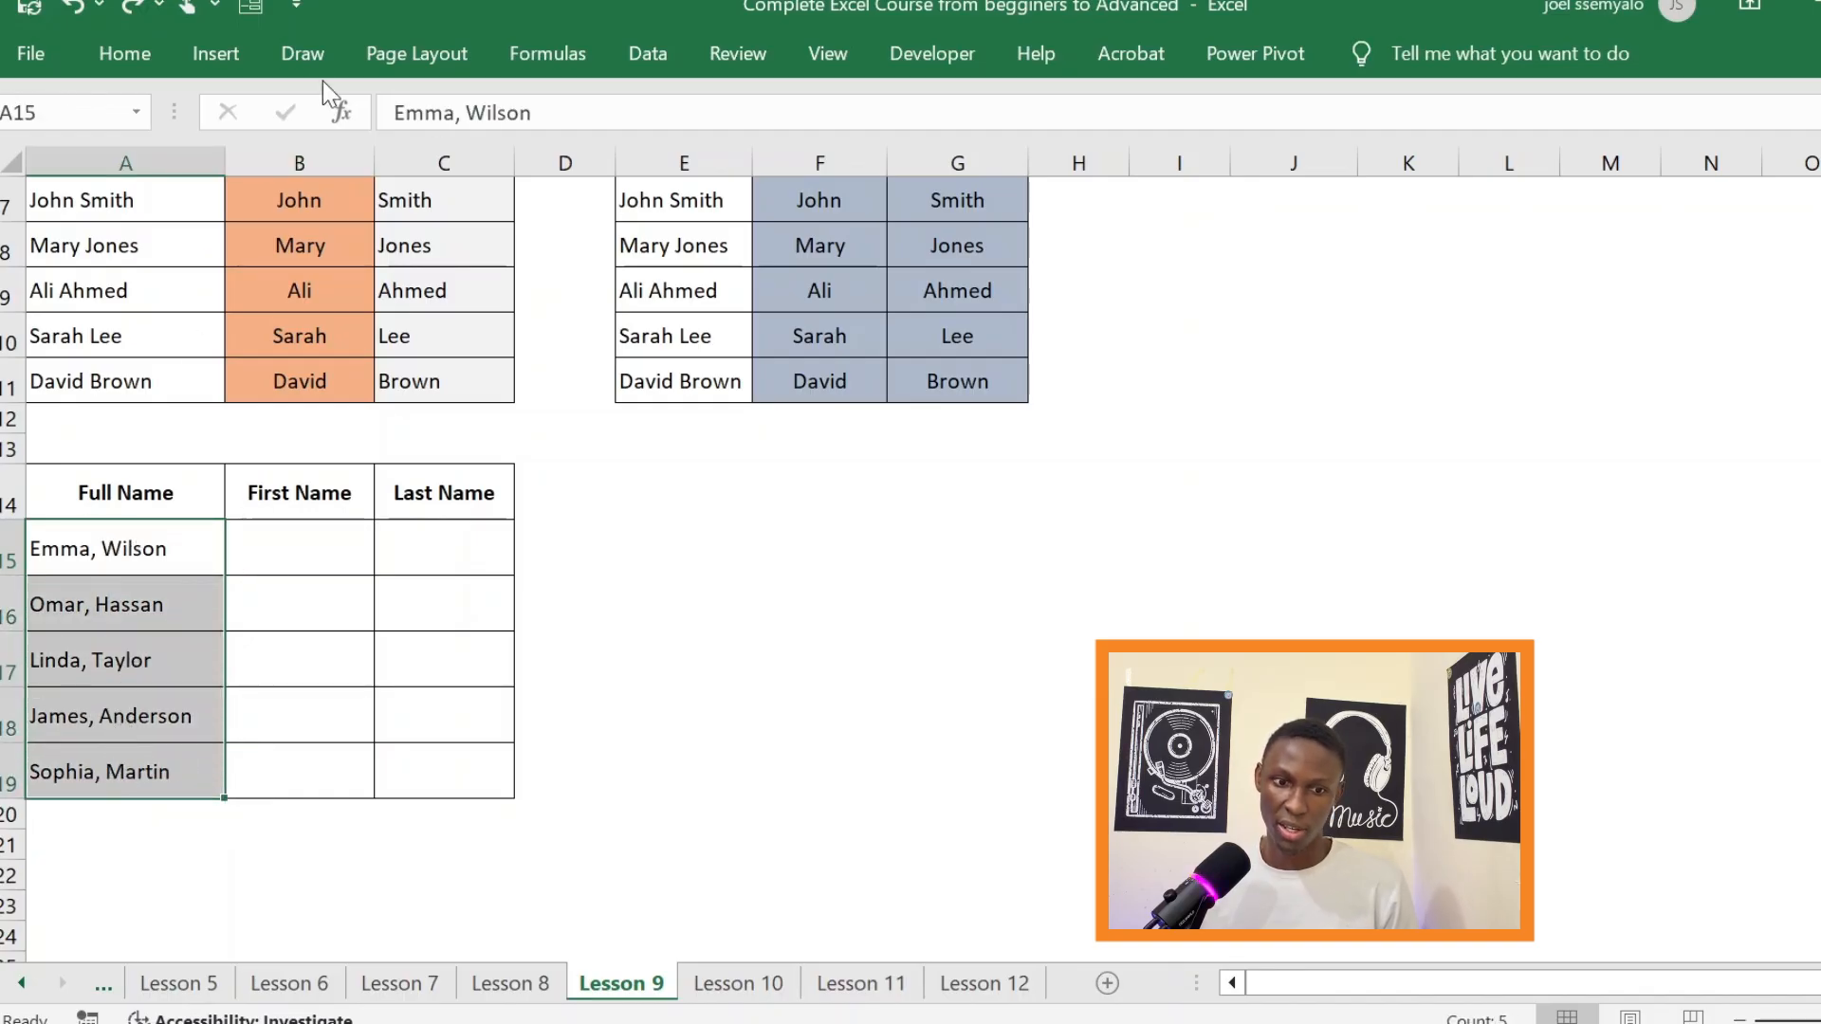
click(662, 53)
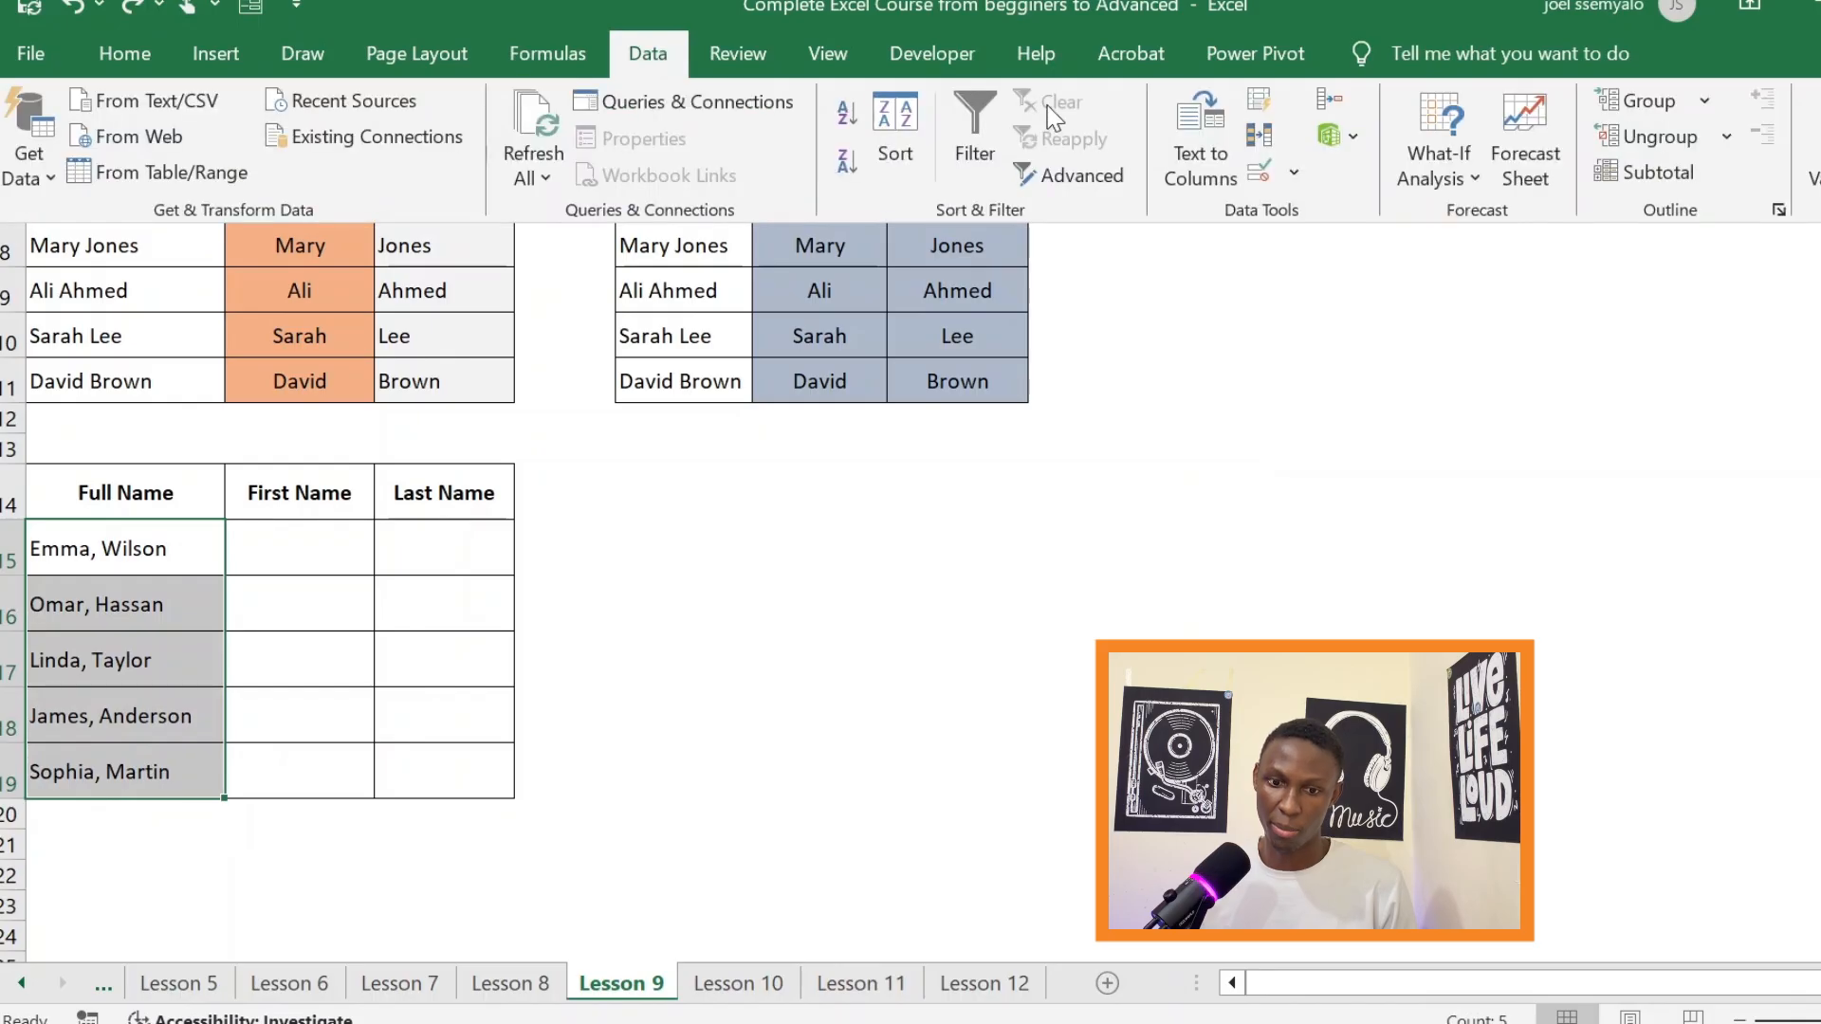
click(1209, 144)
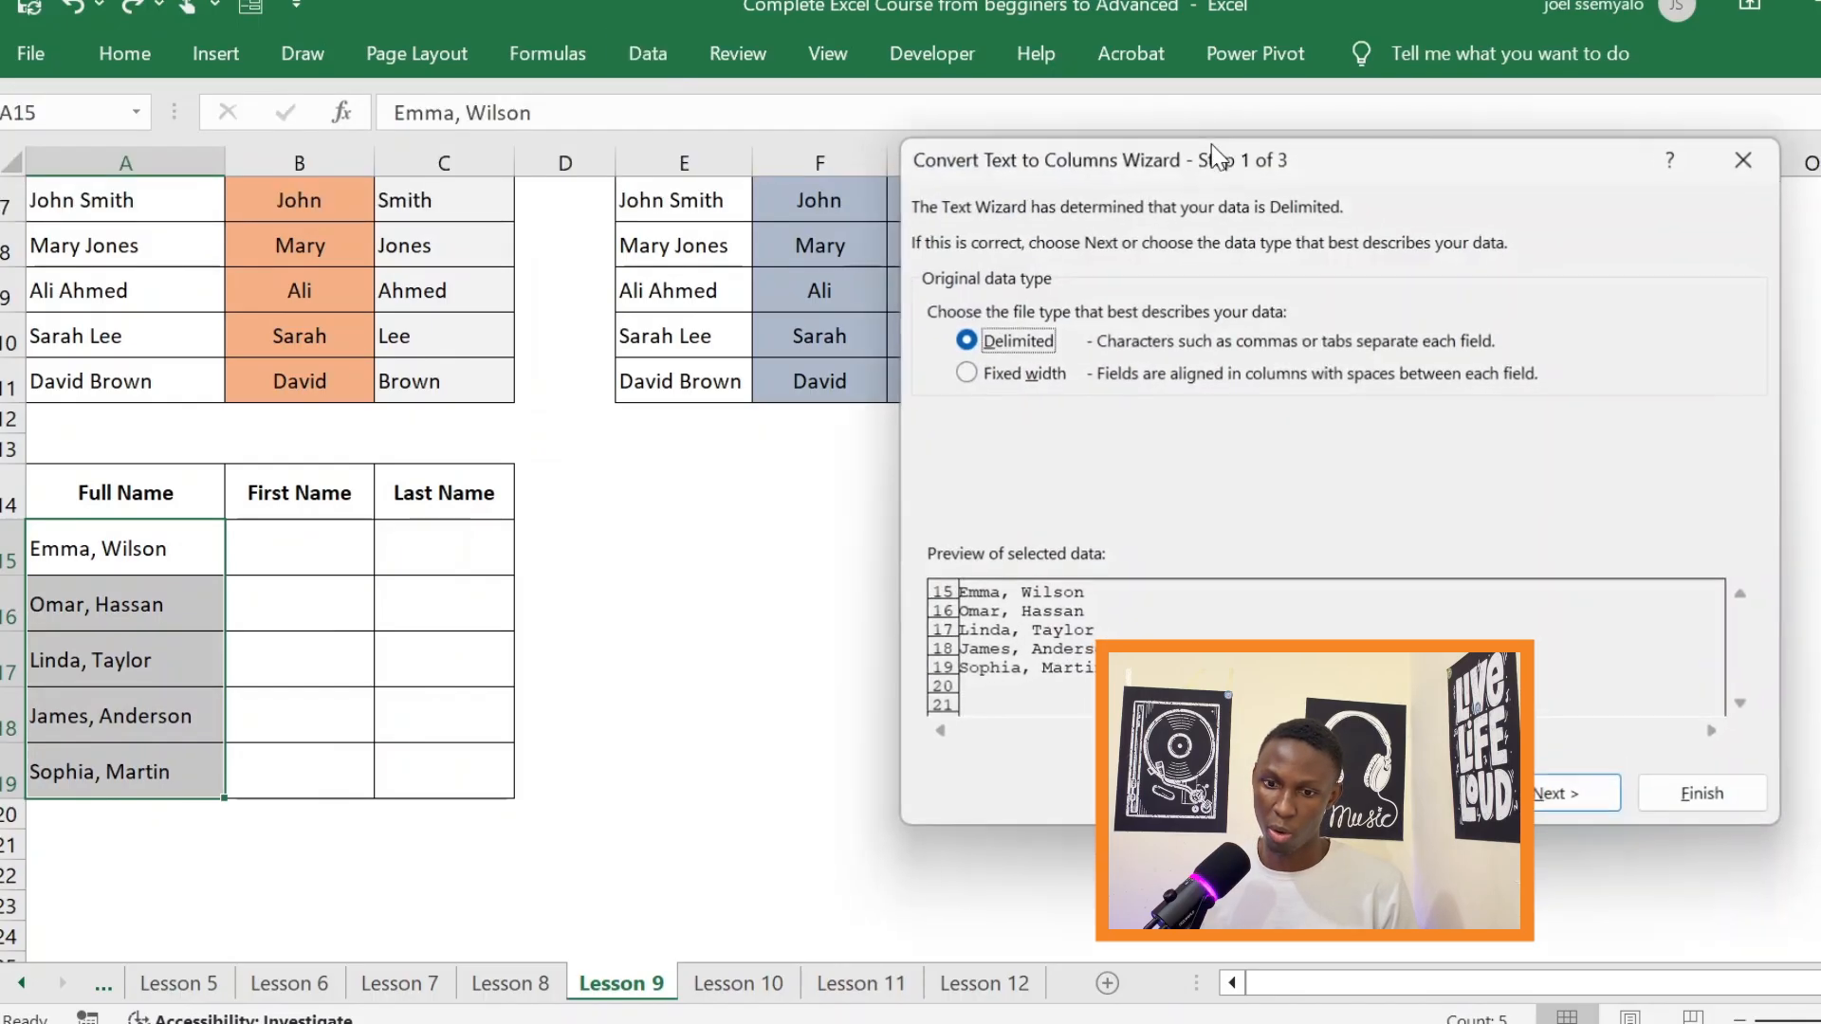
drag(1331, 159, 984, 168)
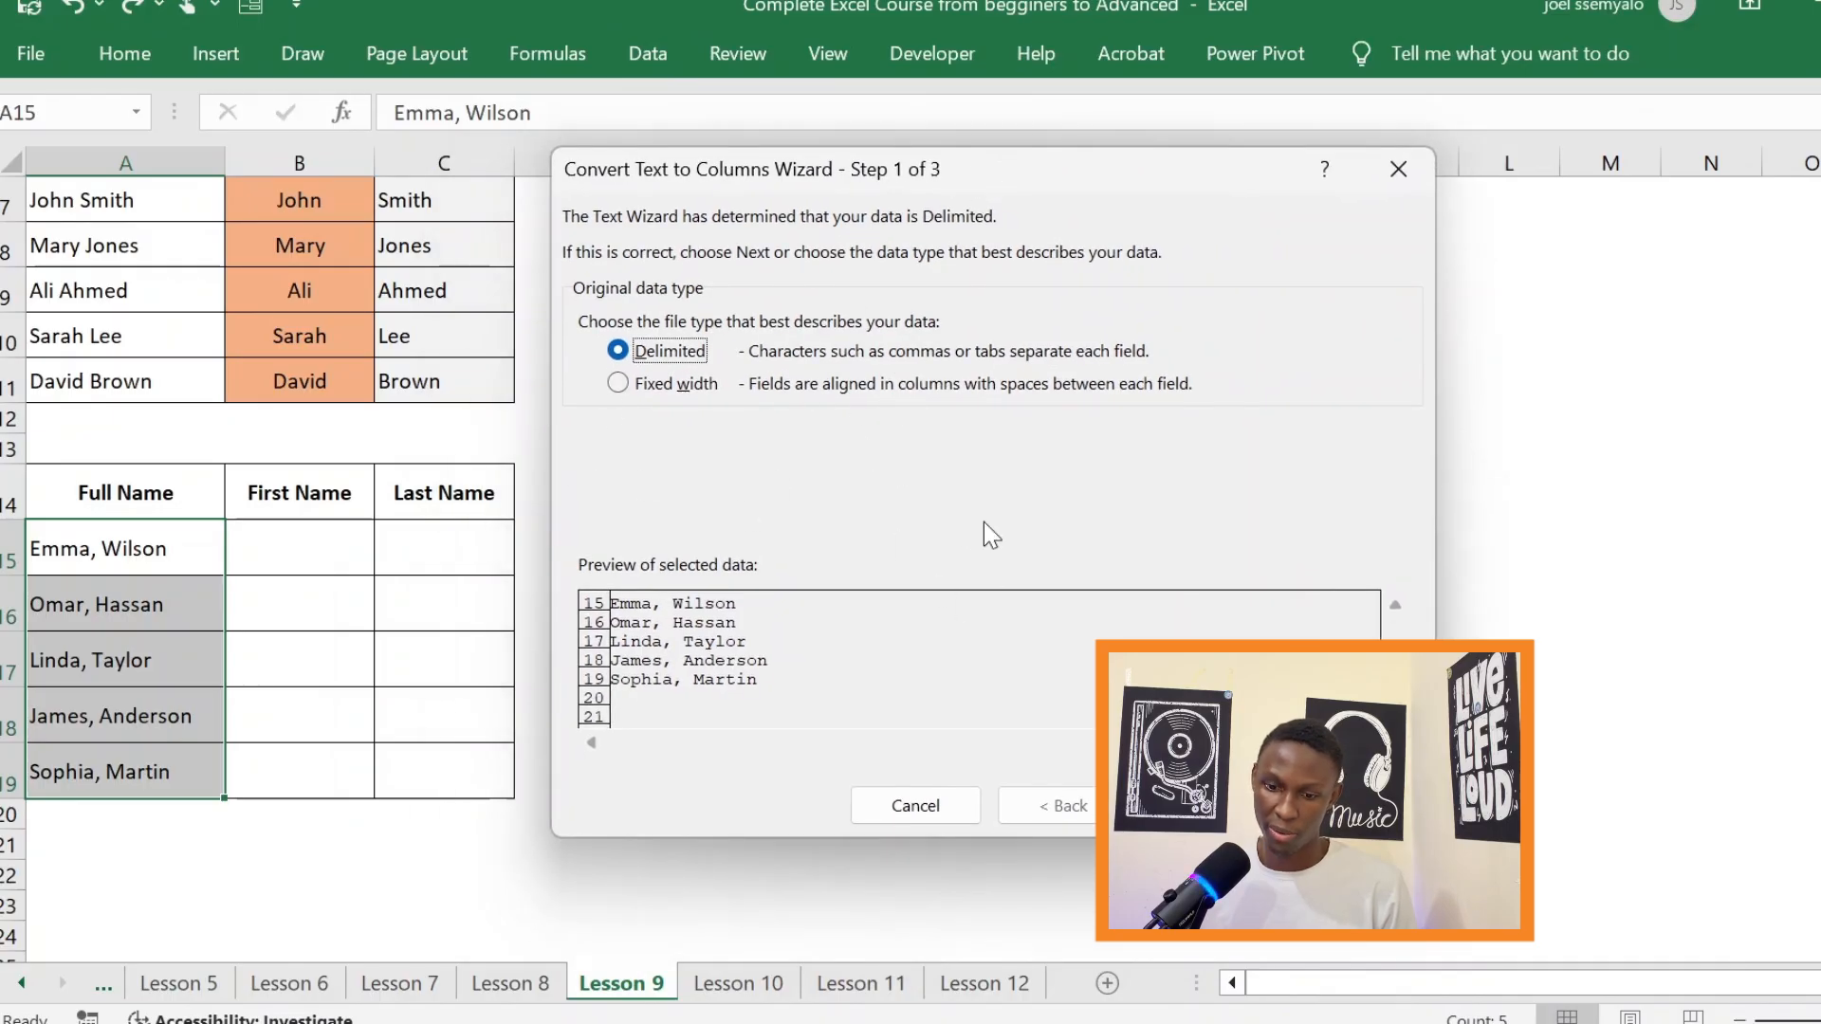
key(Return)
Replace the custom Other delimiter with a comma and continue to the column format settings.
click(588, 448)
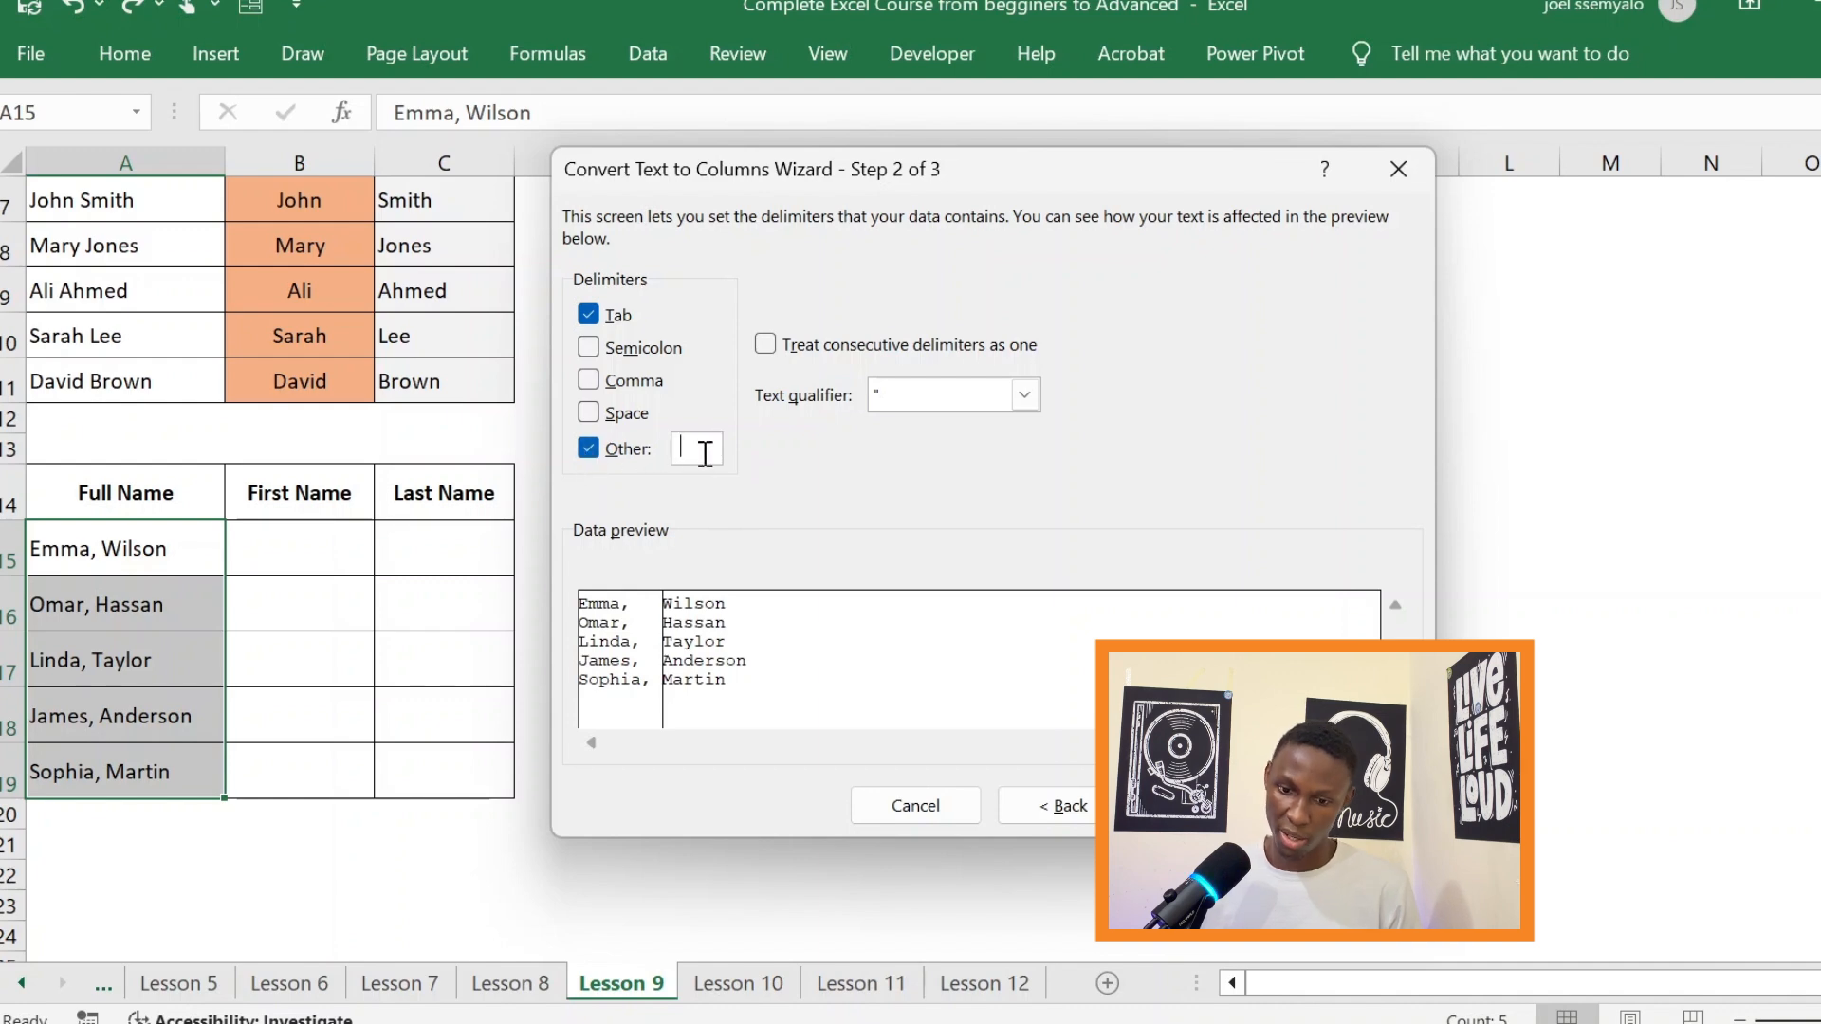
key(BackSpace)
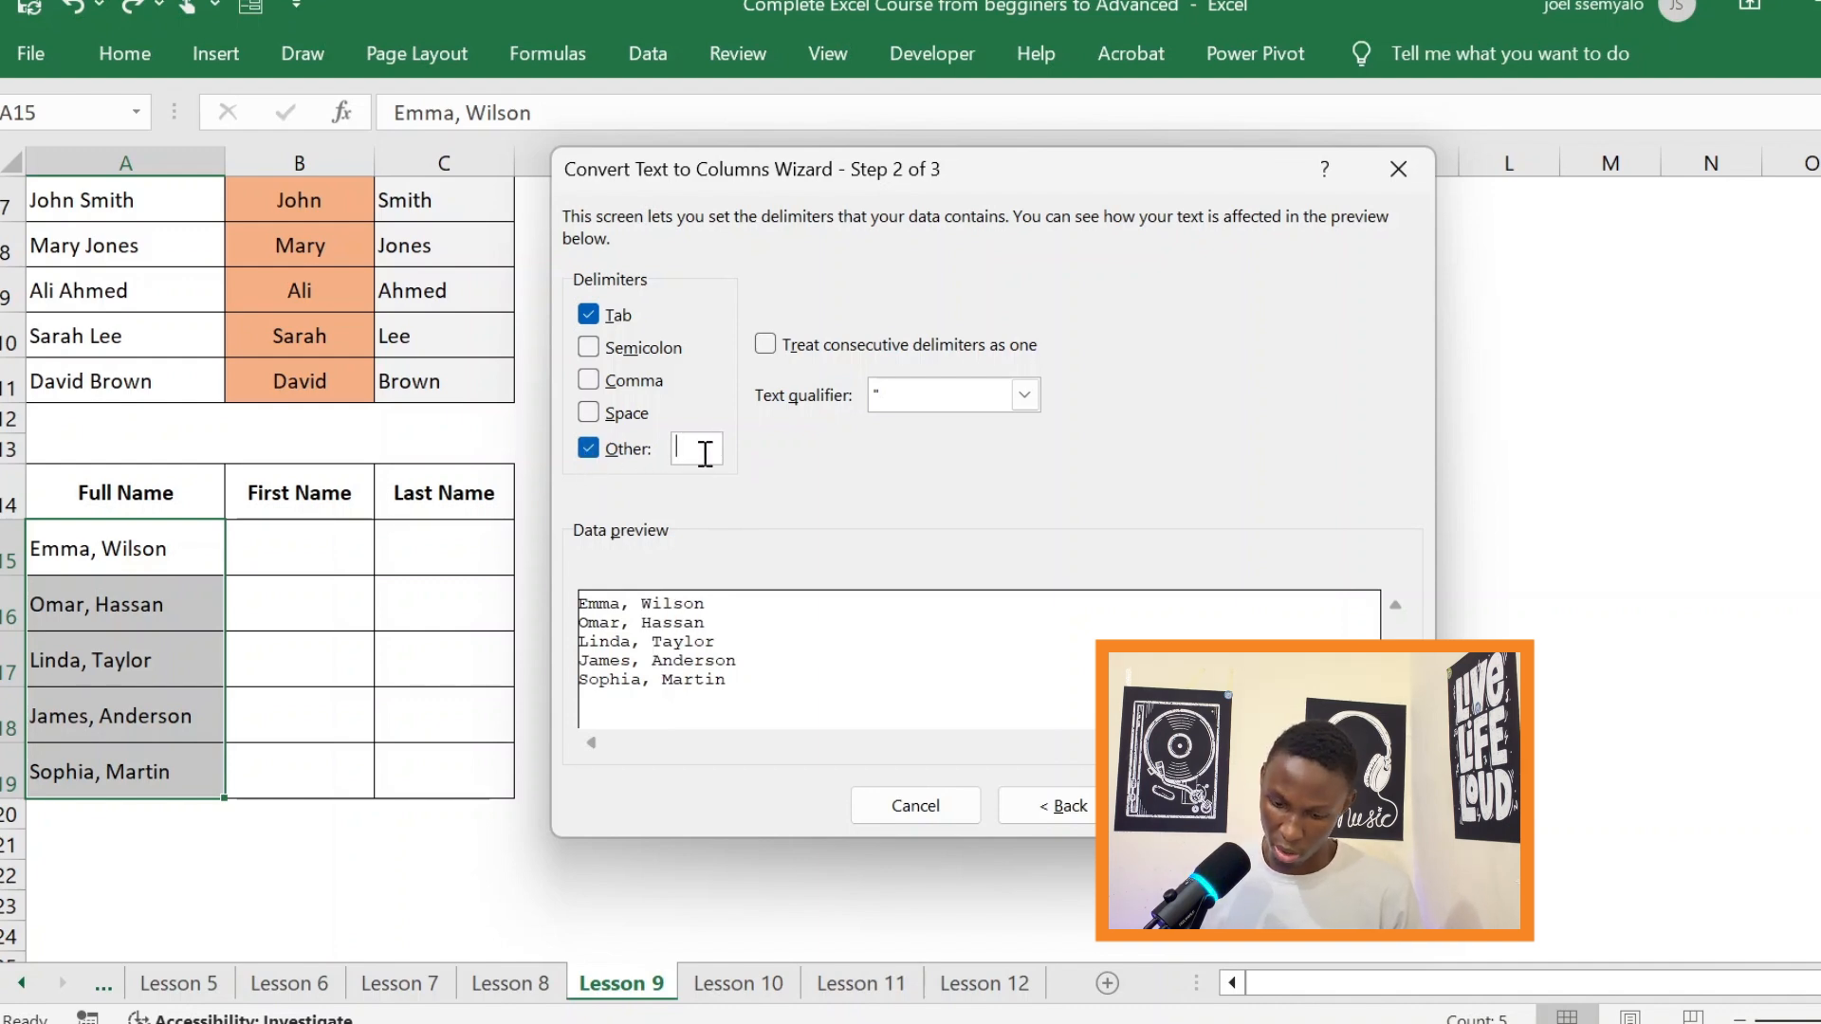
text(,)
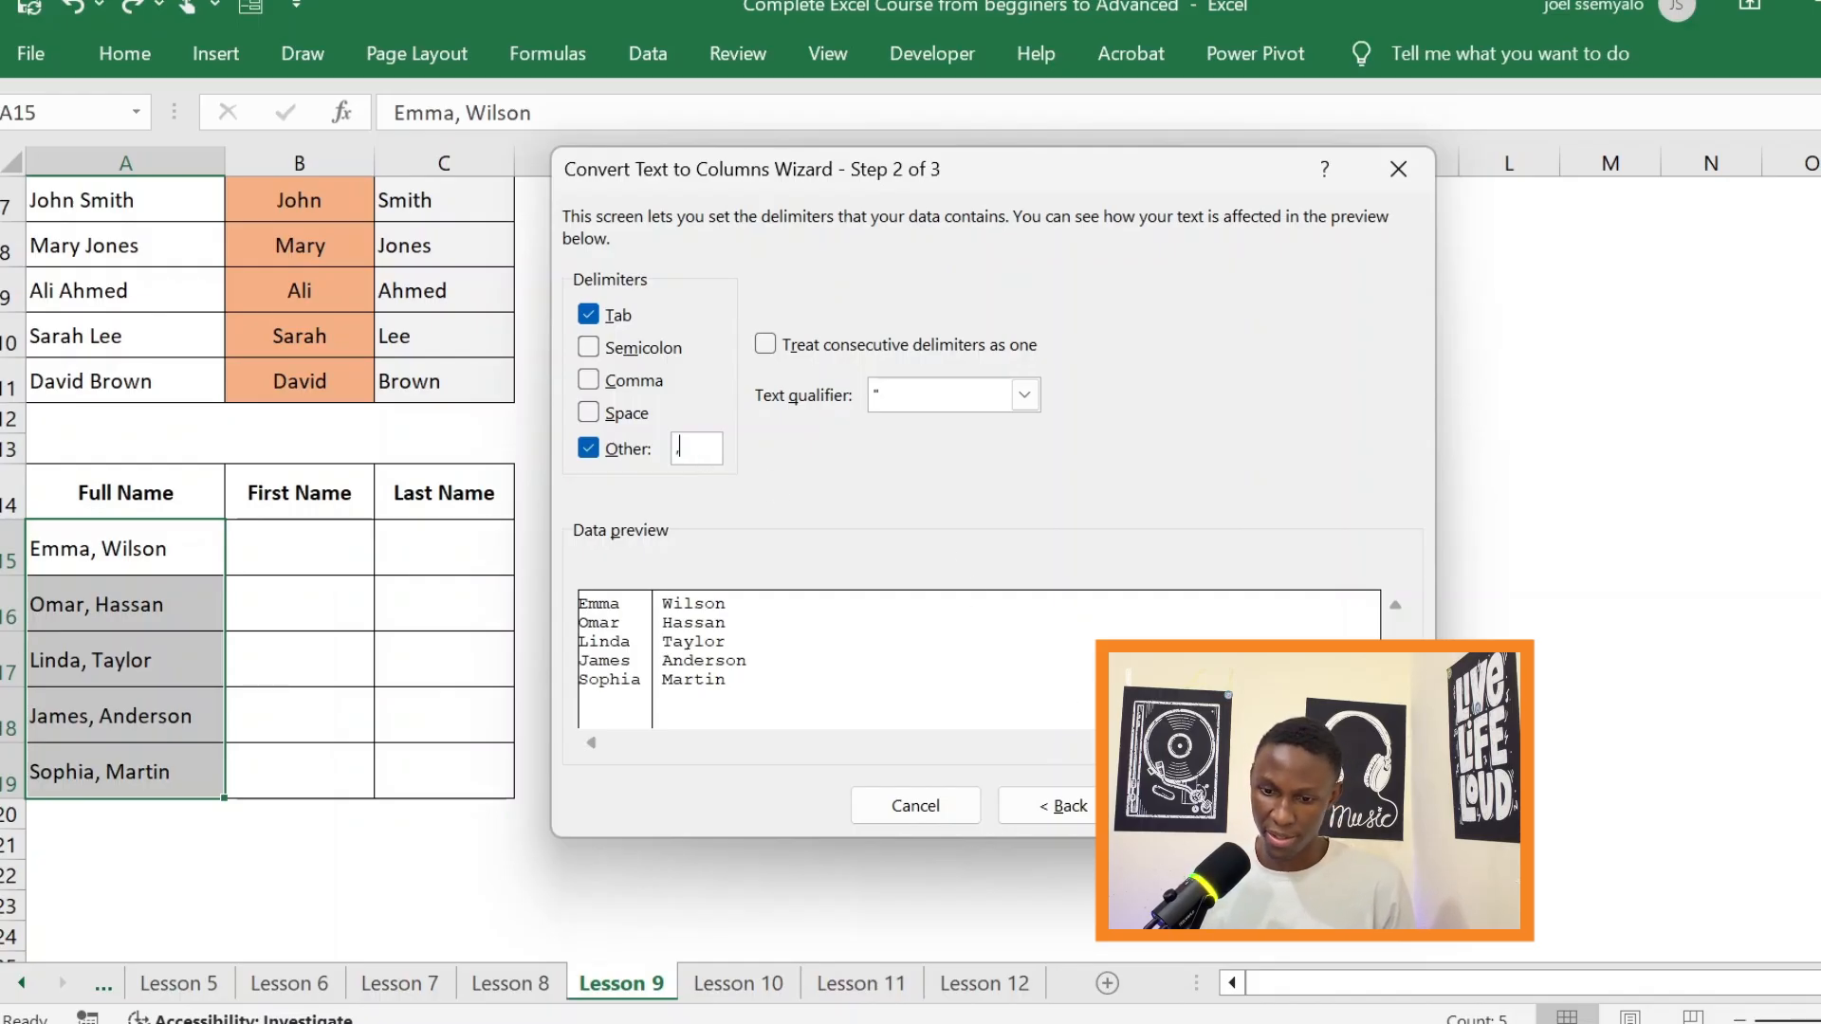
click(1200, 805)
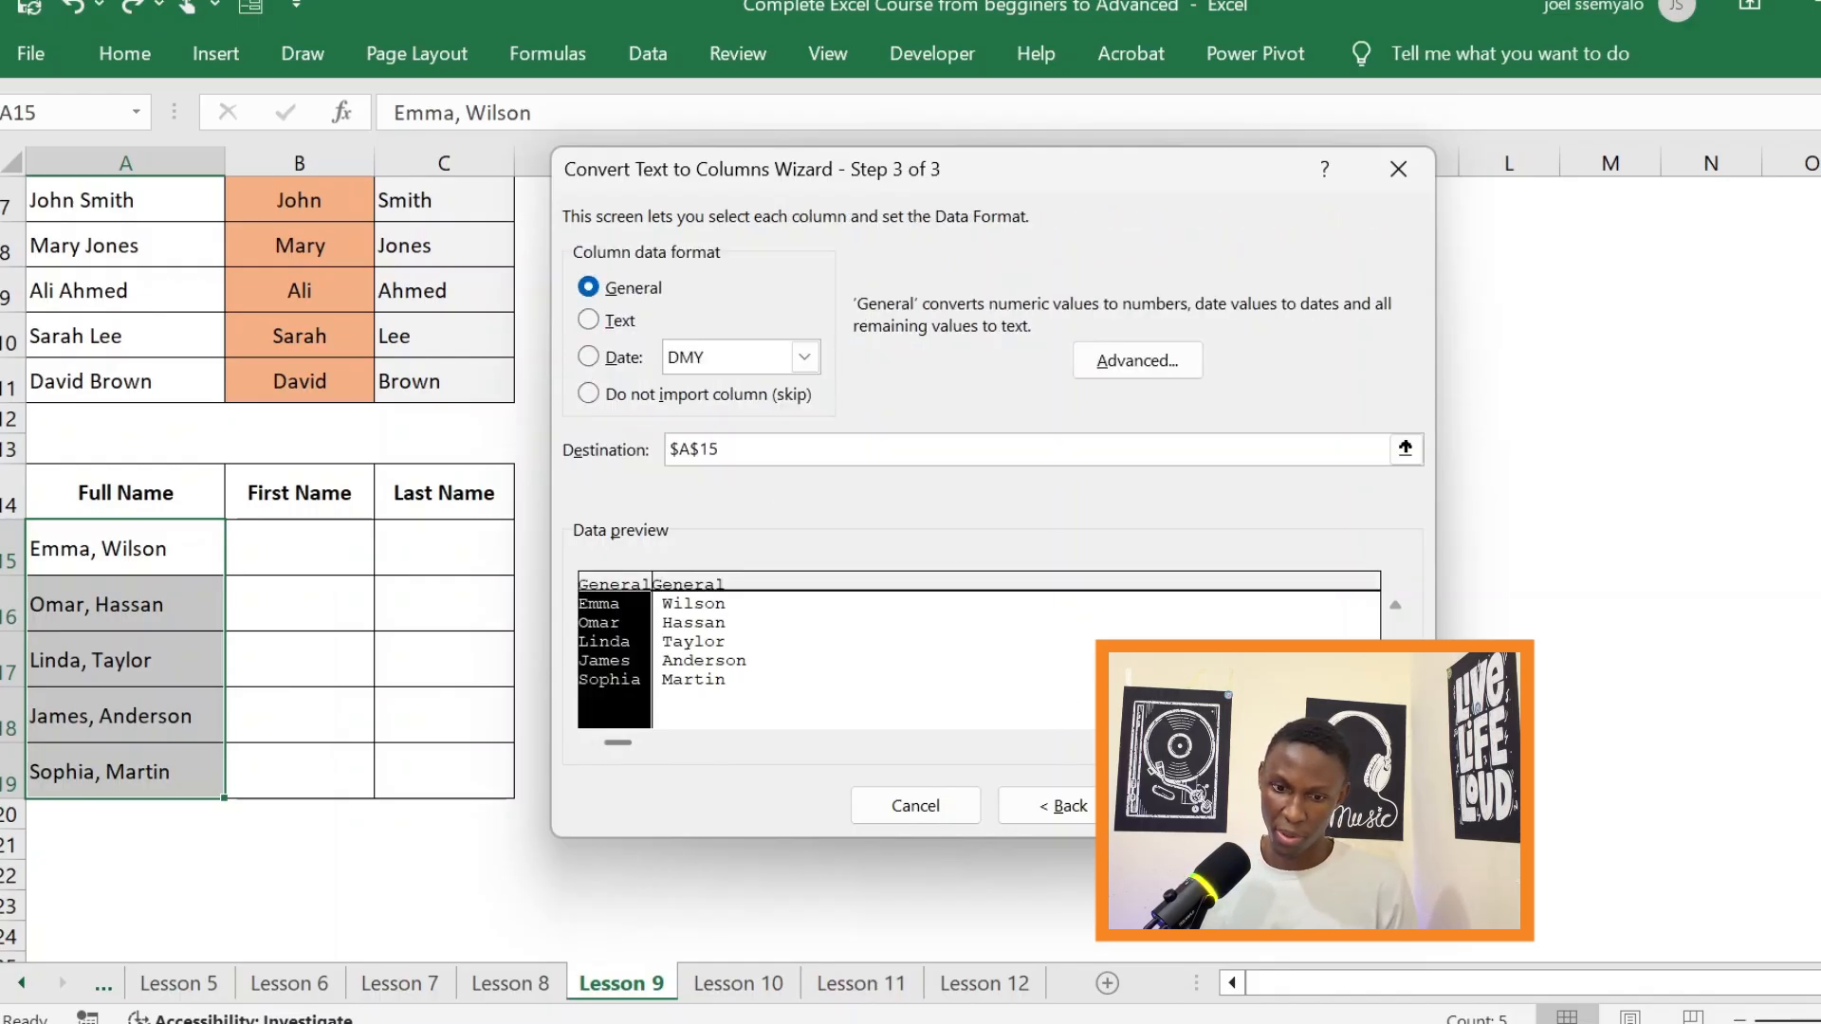
Set the destination to $B$15, finish the conversion and accept replacing the data there.
click(691, 453)
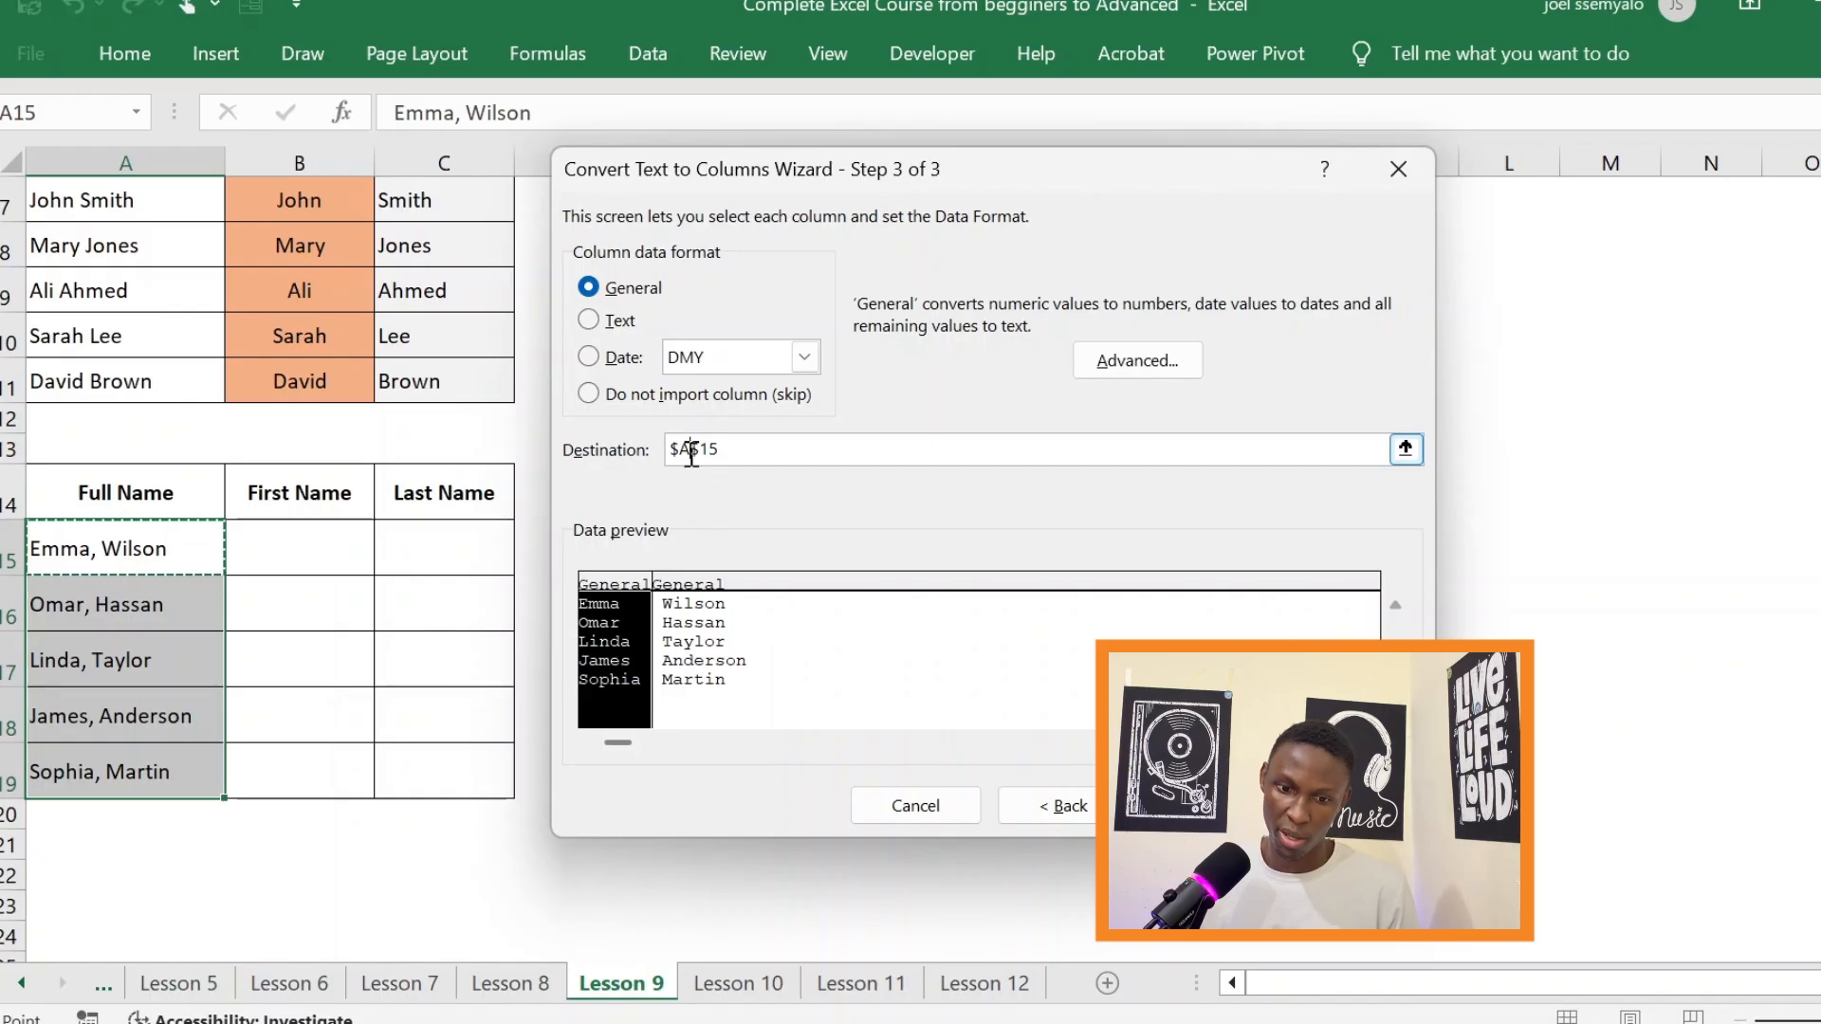
key(BackSpace)
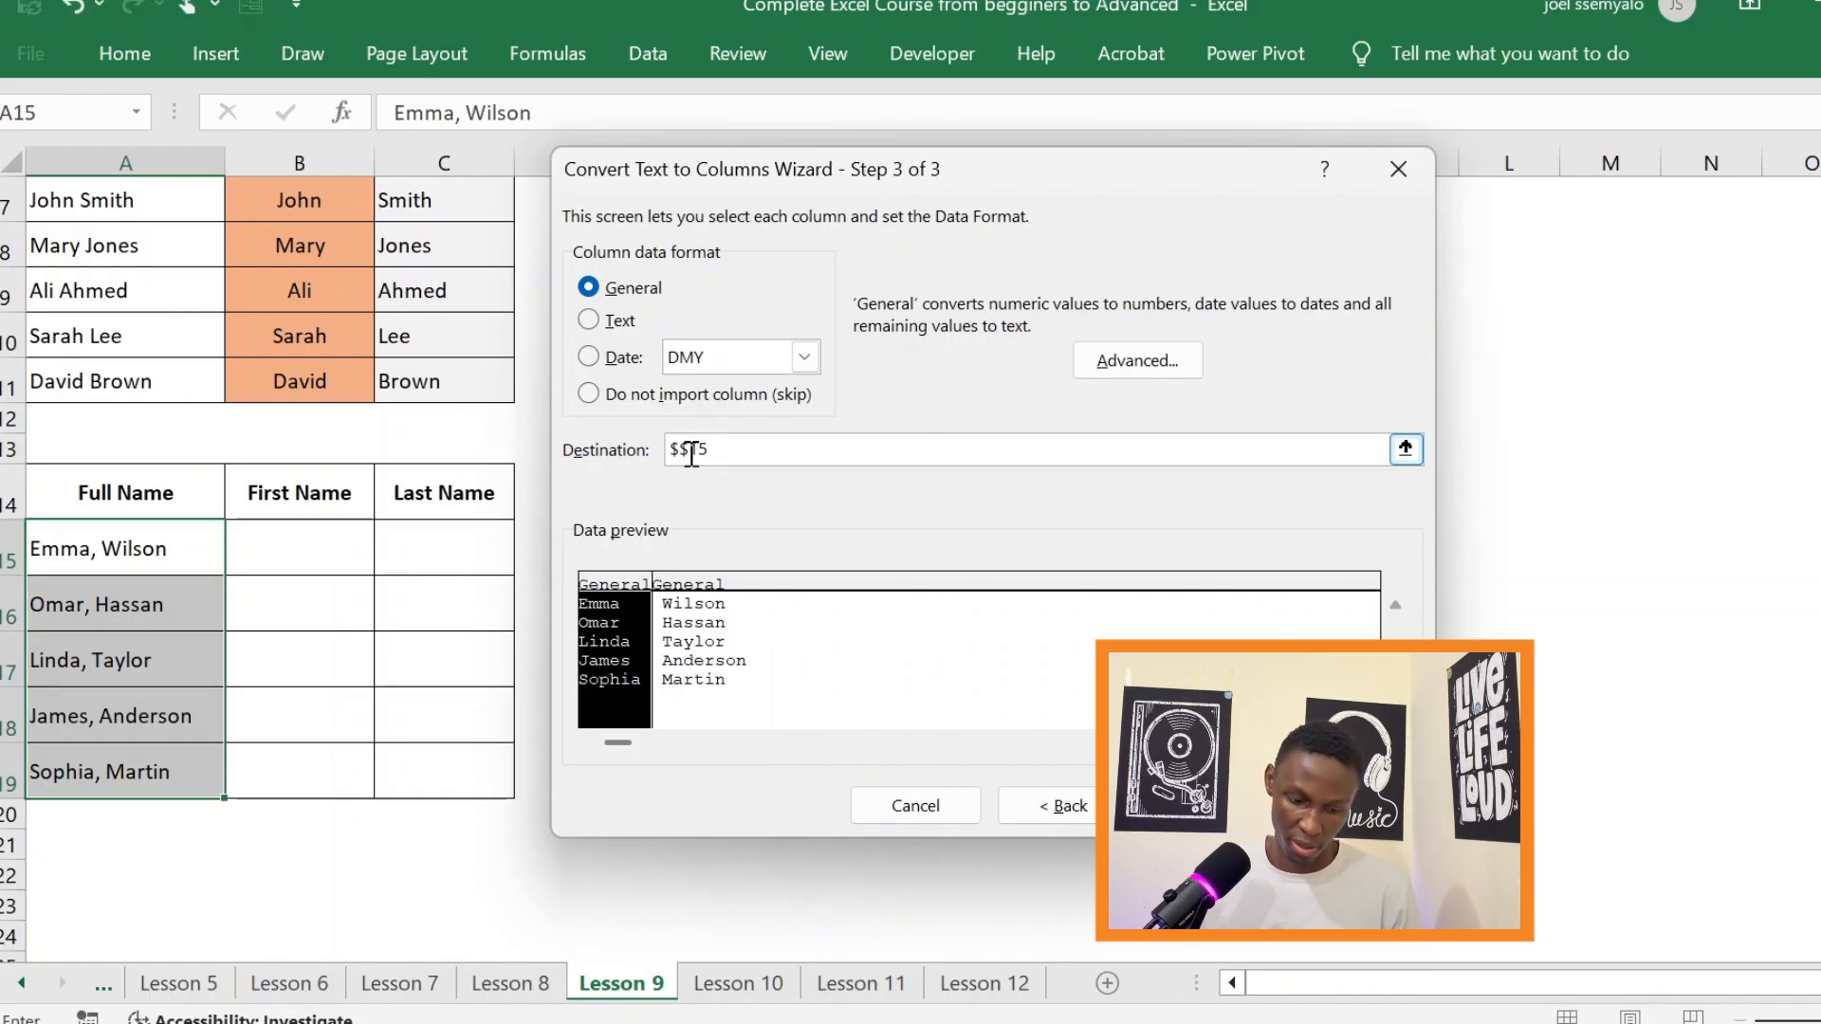
text(B)
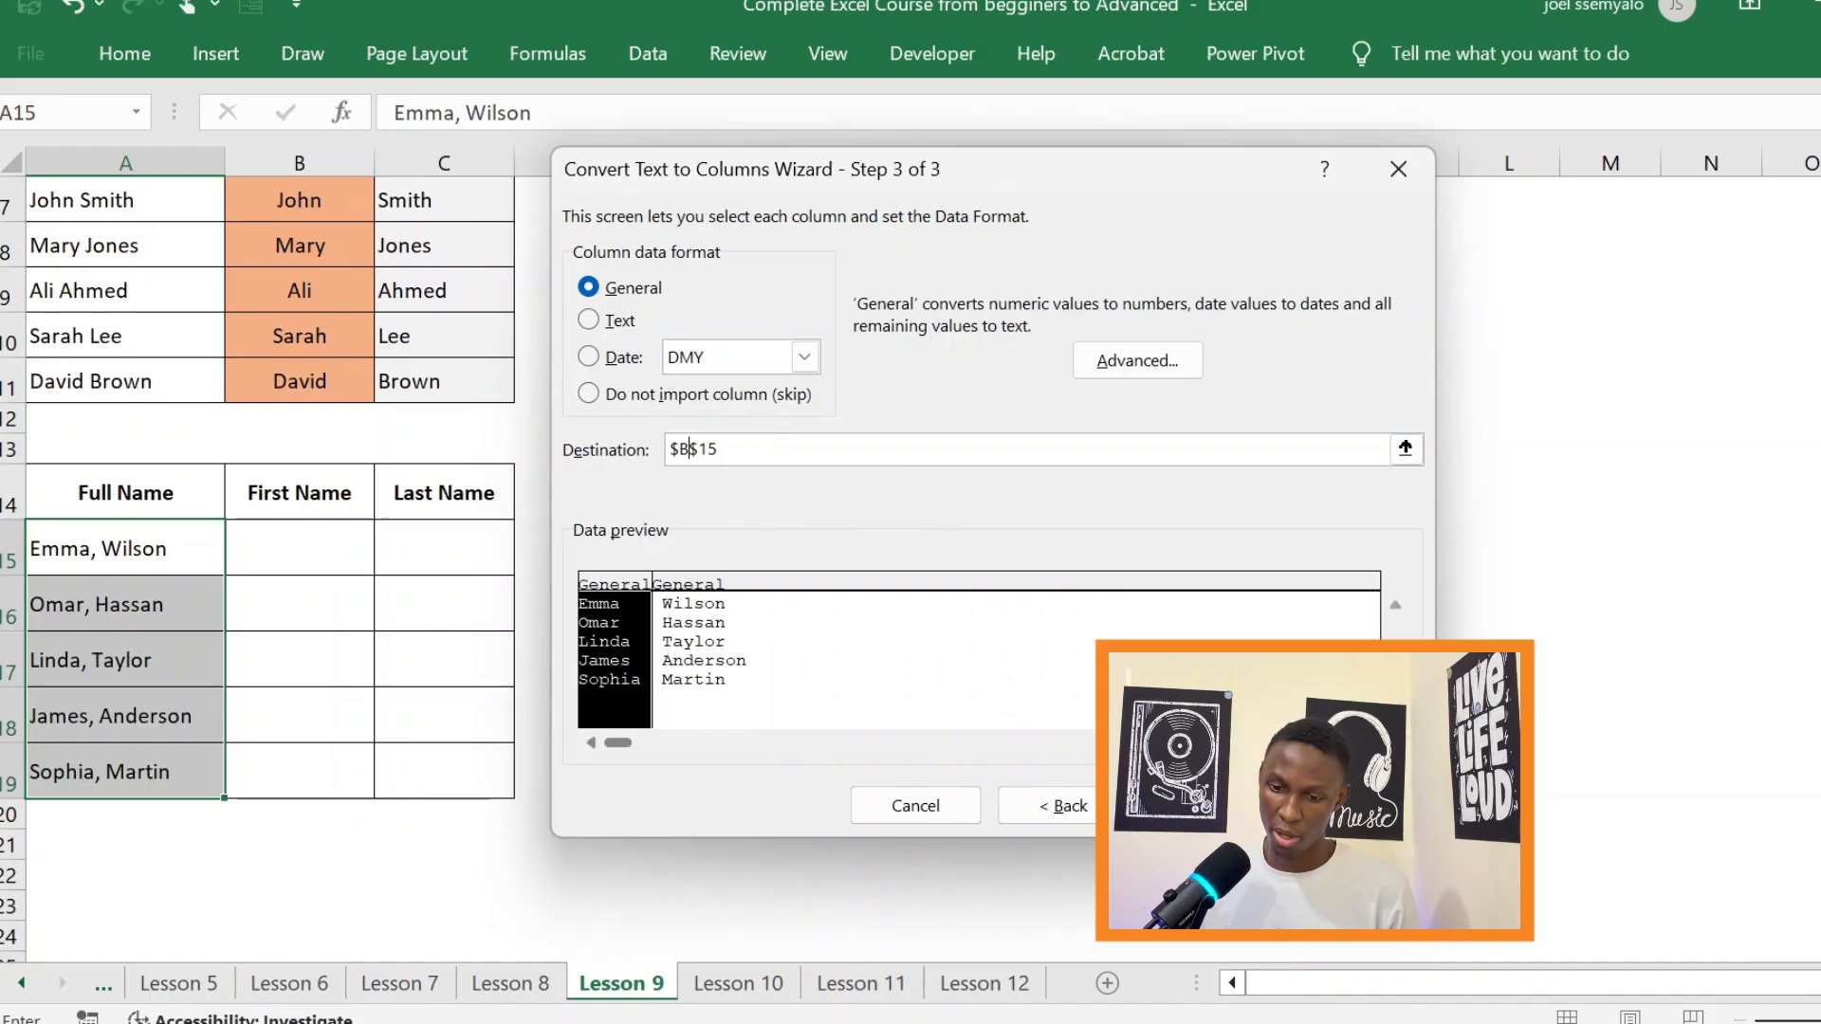
click(1358, 805)
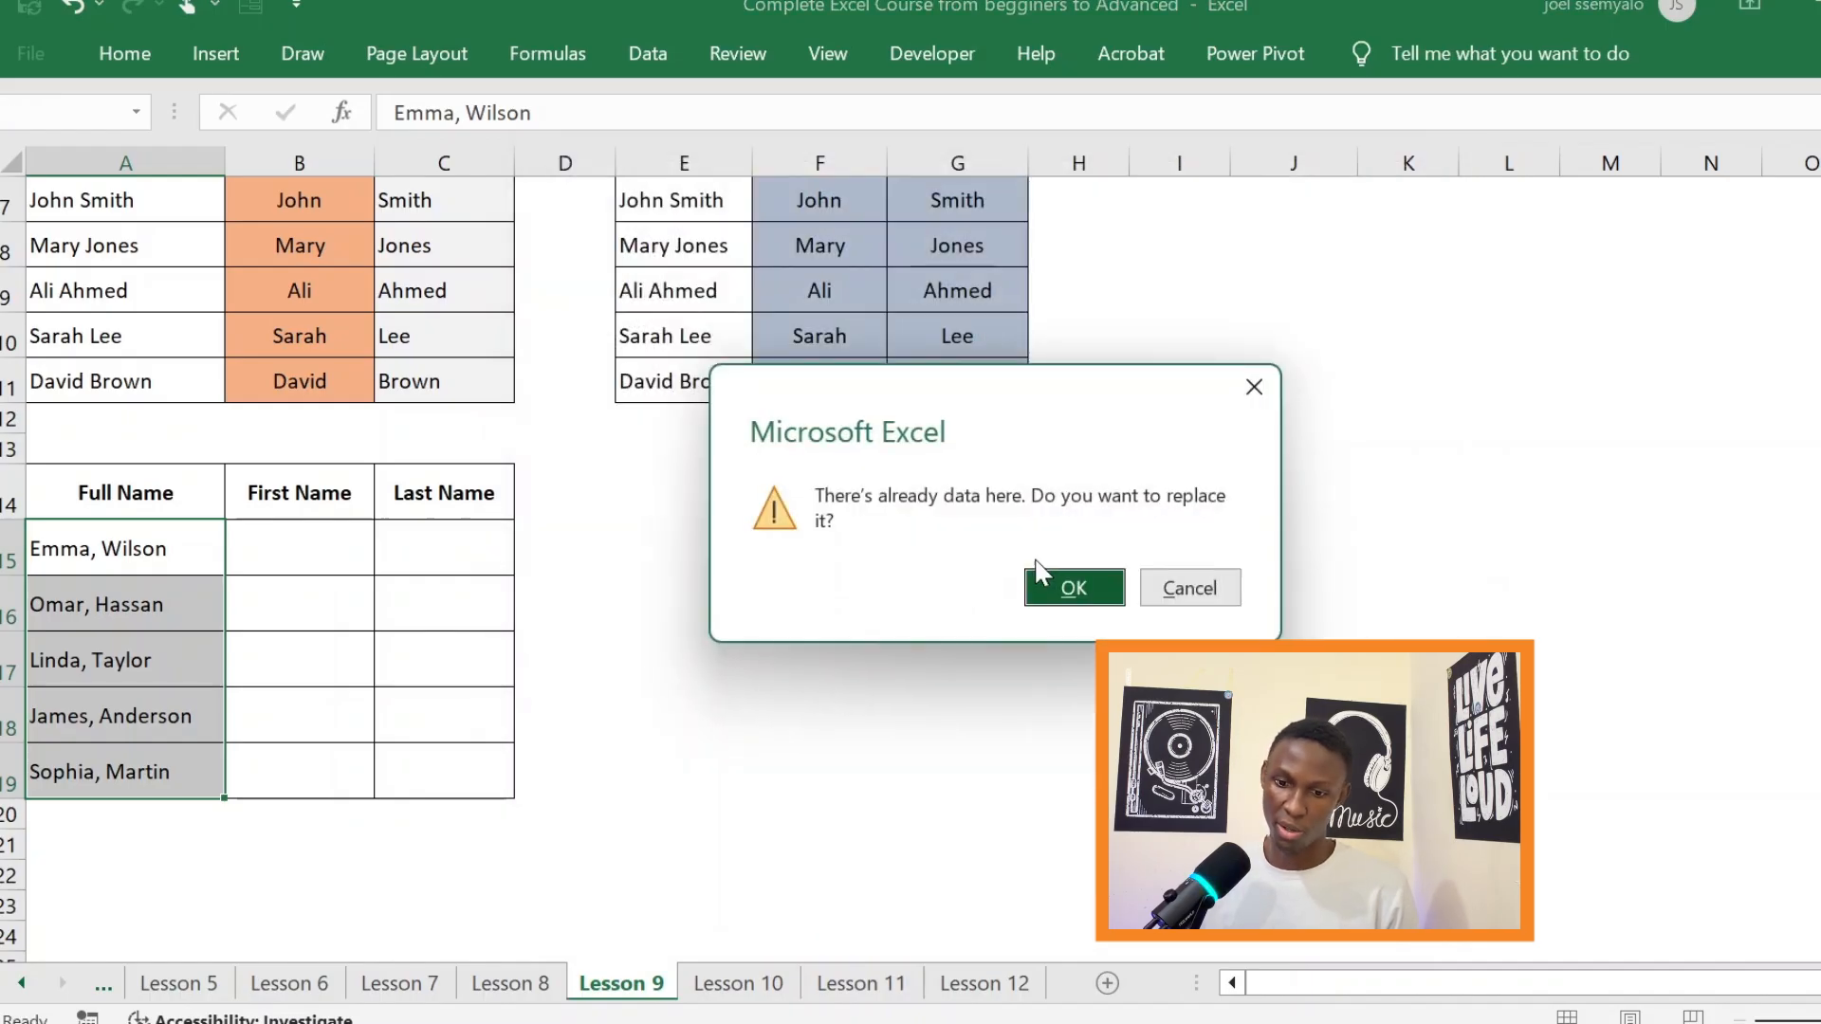
click(1071, 589)
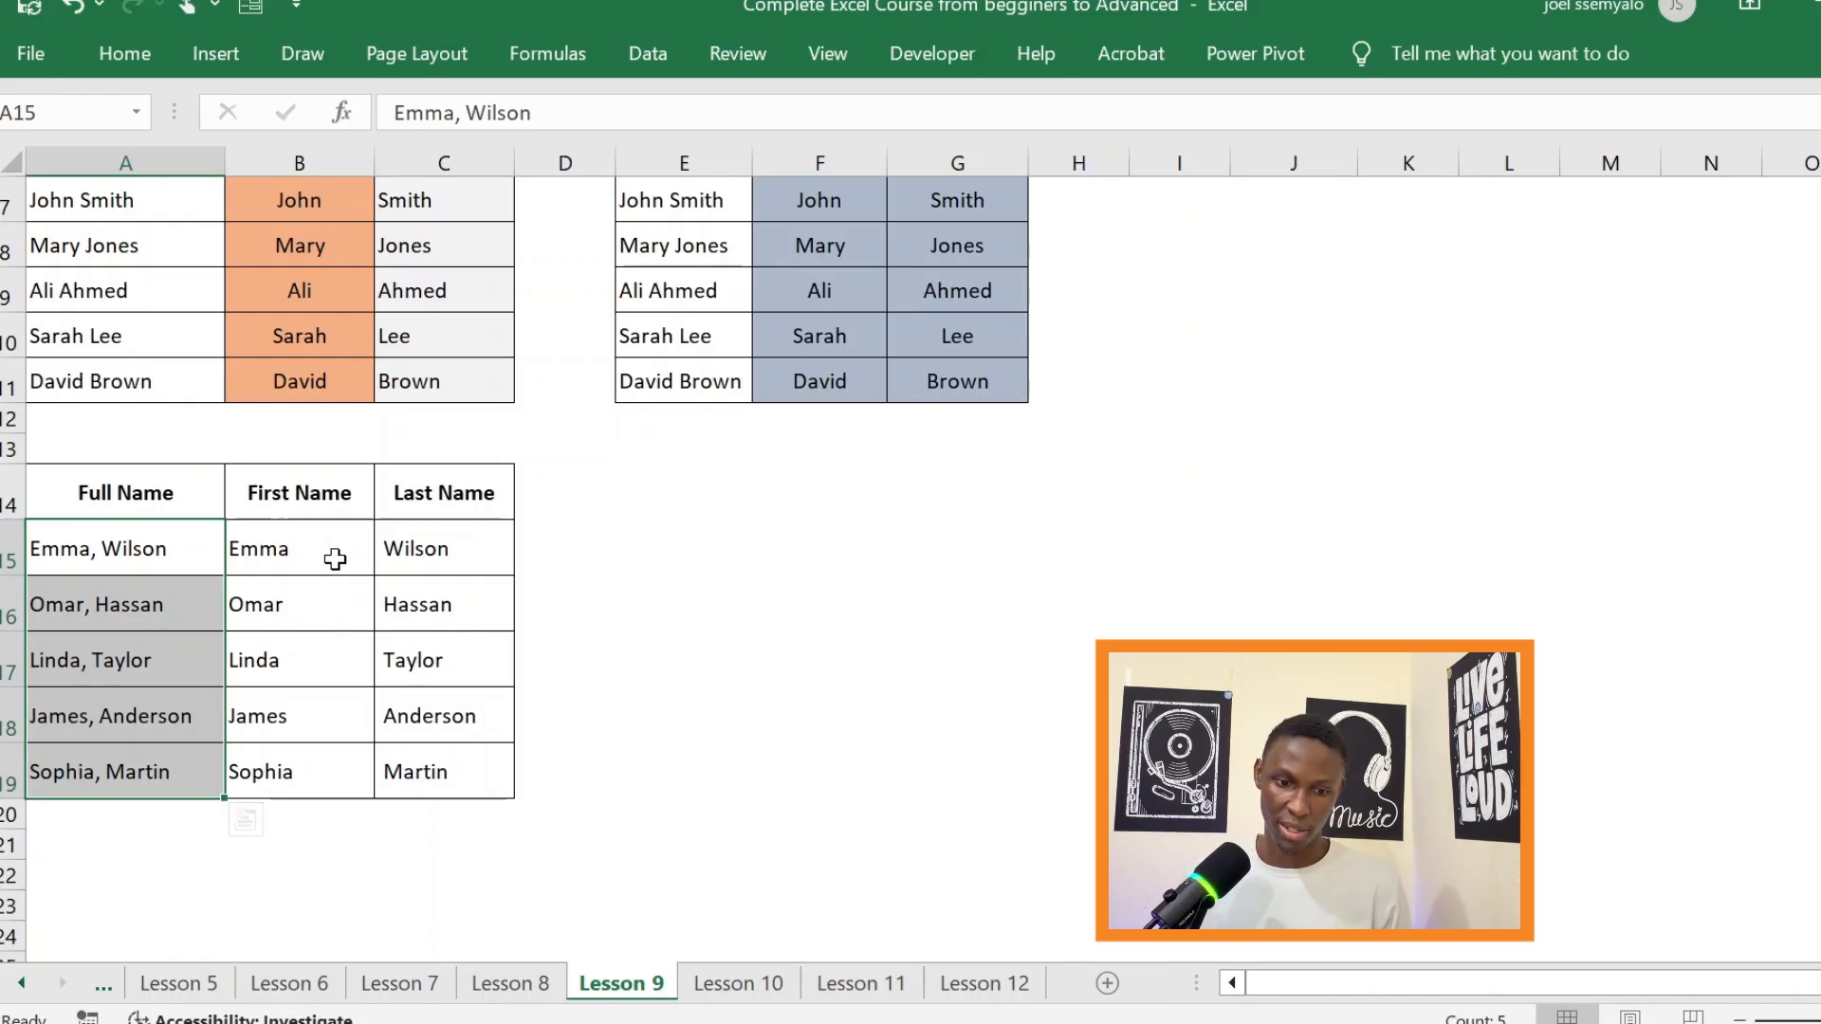
Give the split first and last names in B15:C19 a light orange fill.
click(299, 556)
click(560, 560)
drag(320, 569, 422, 773)
click(124, 53)
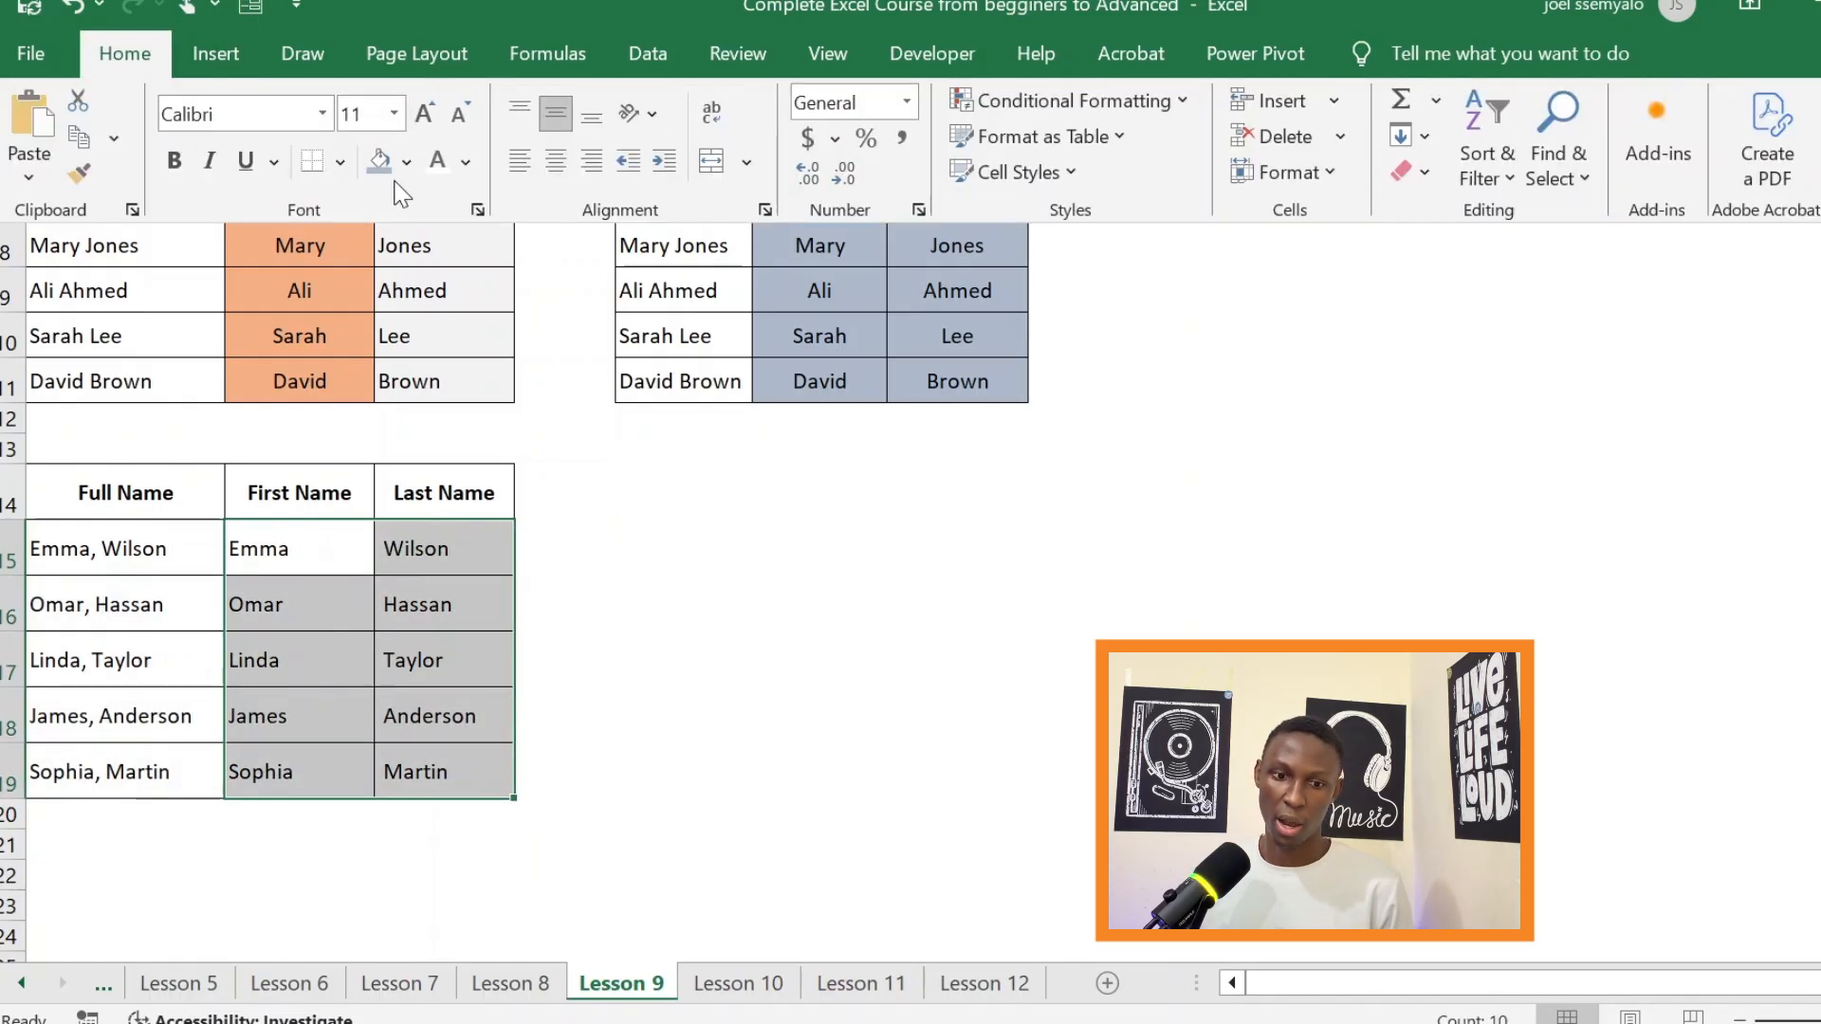
click(408, 164)
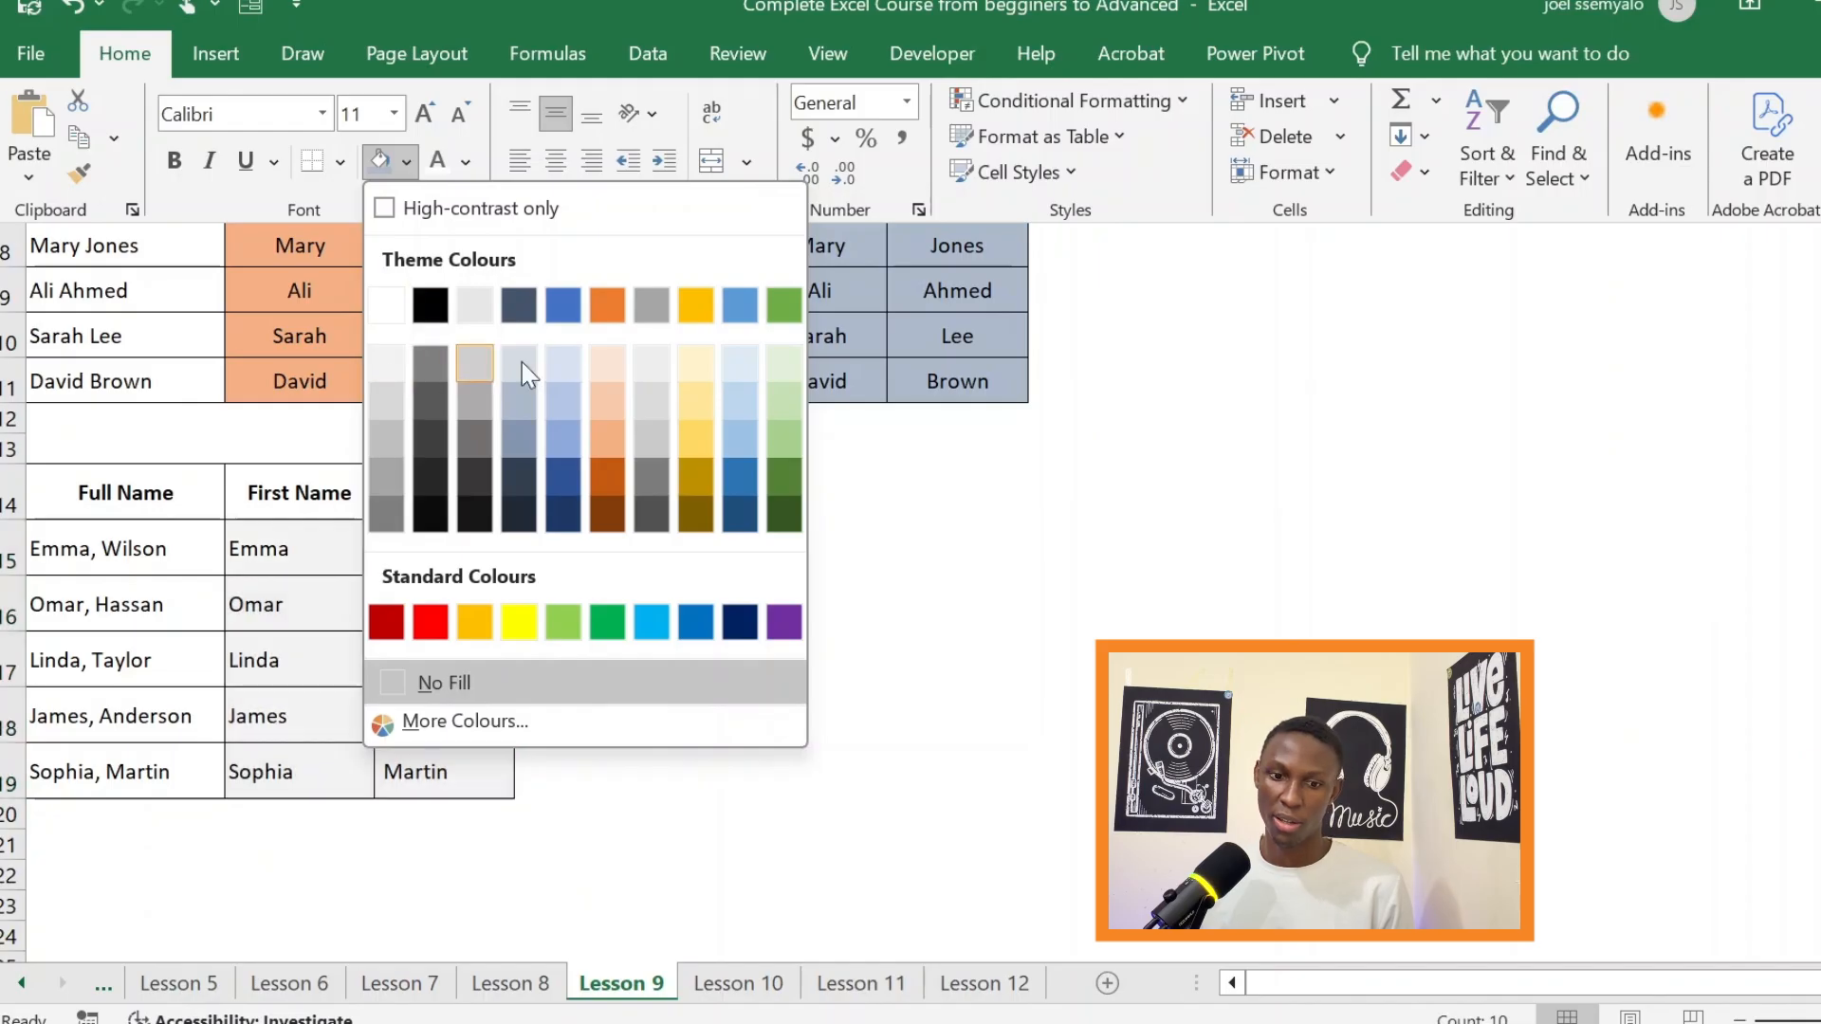
click(603, 364)
click(680, 650)
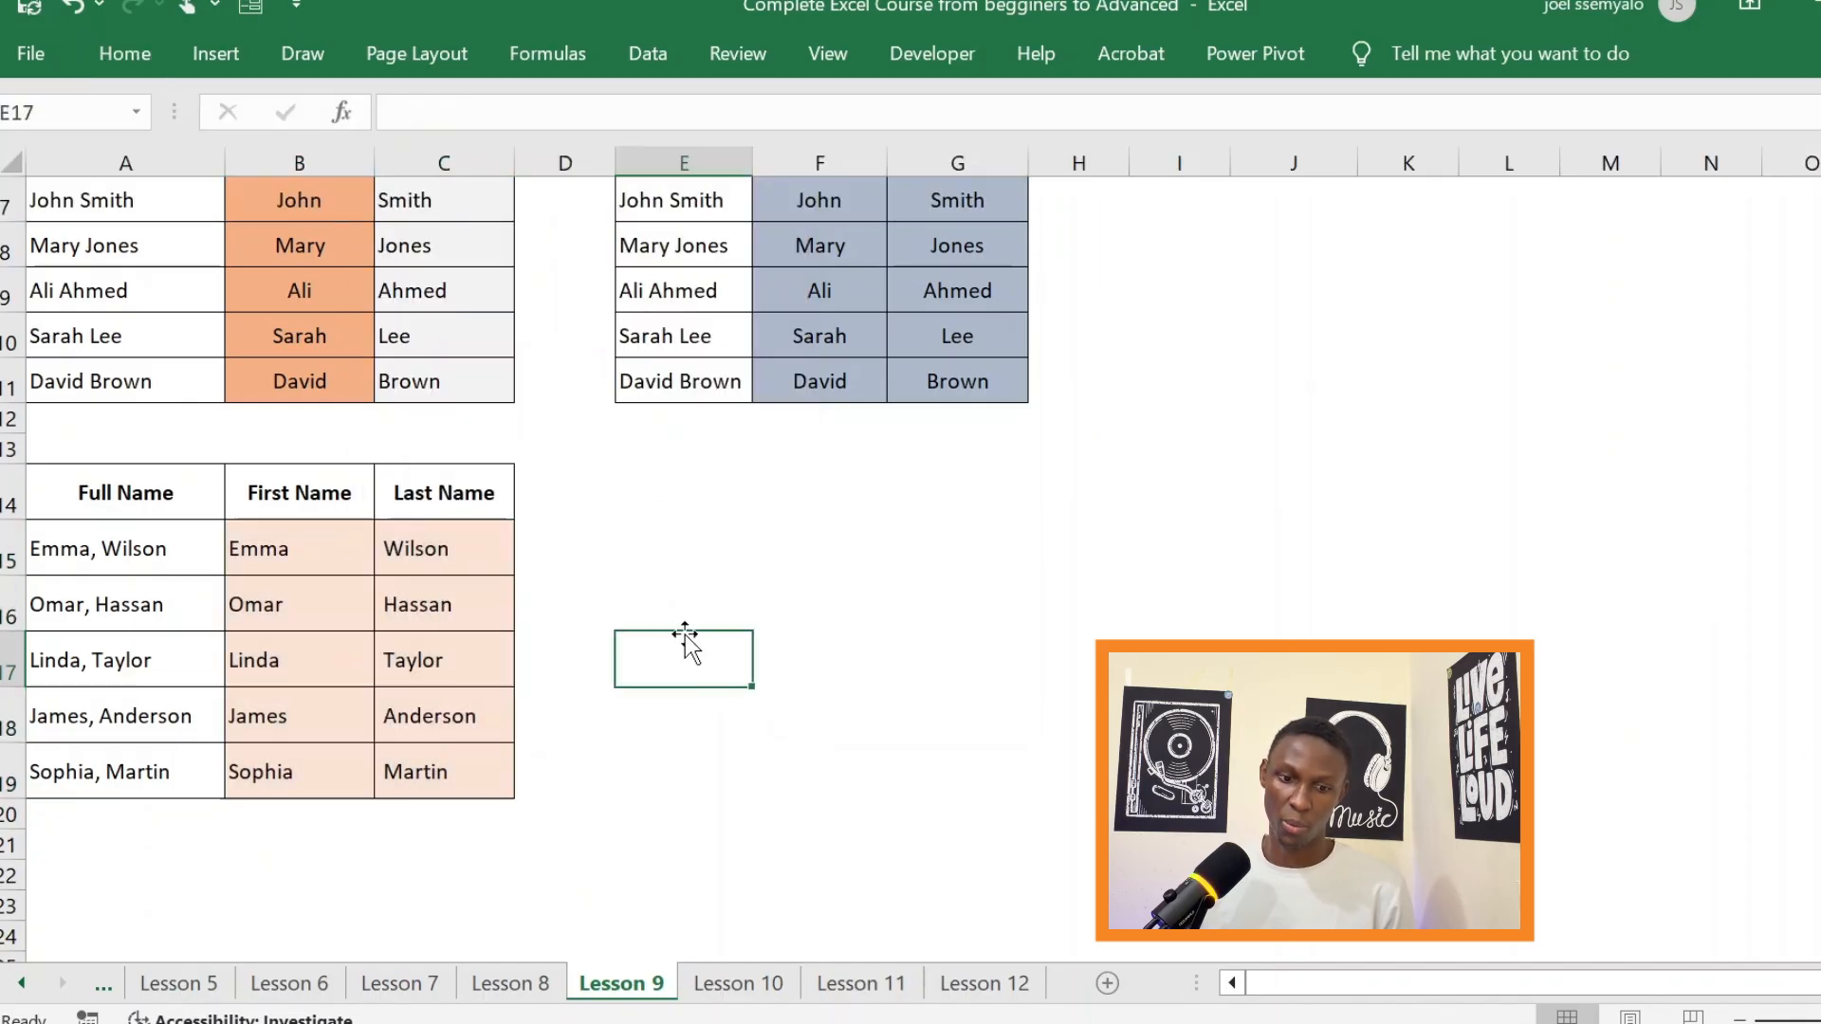
scroll(901, 516, up, 2)
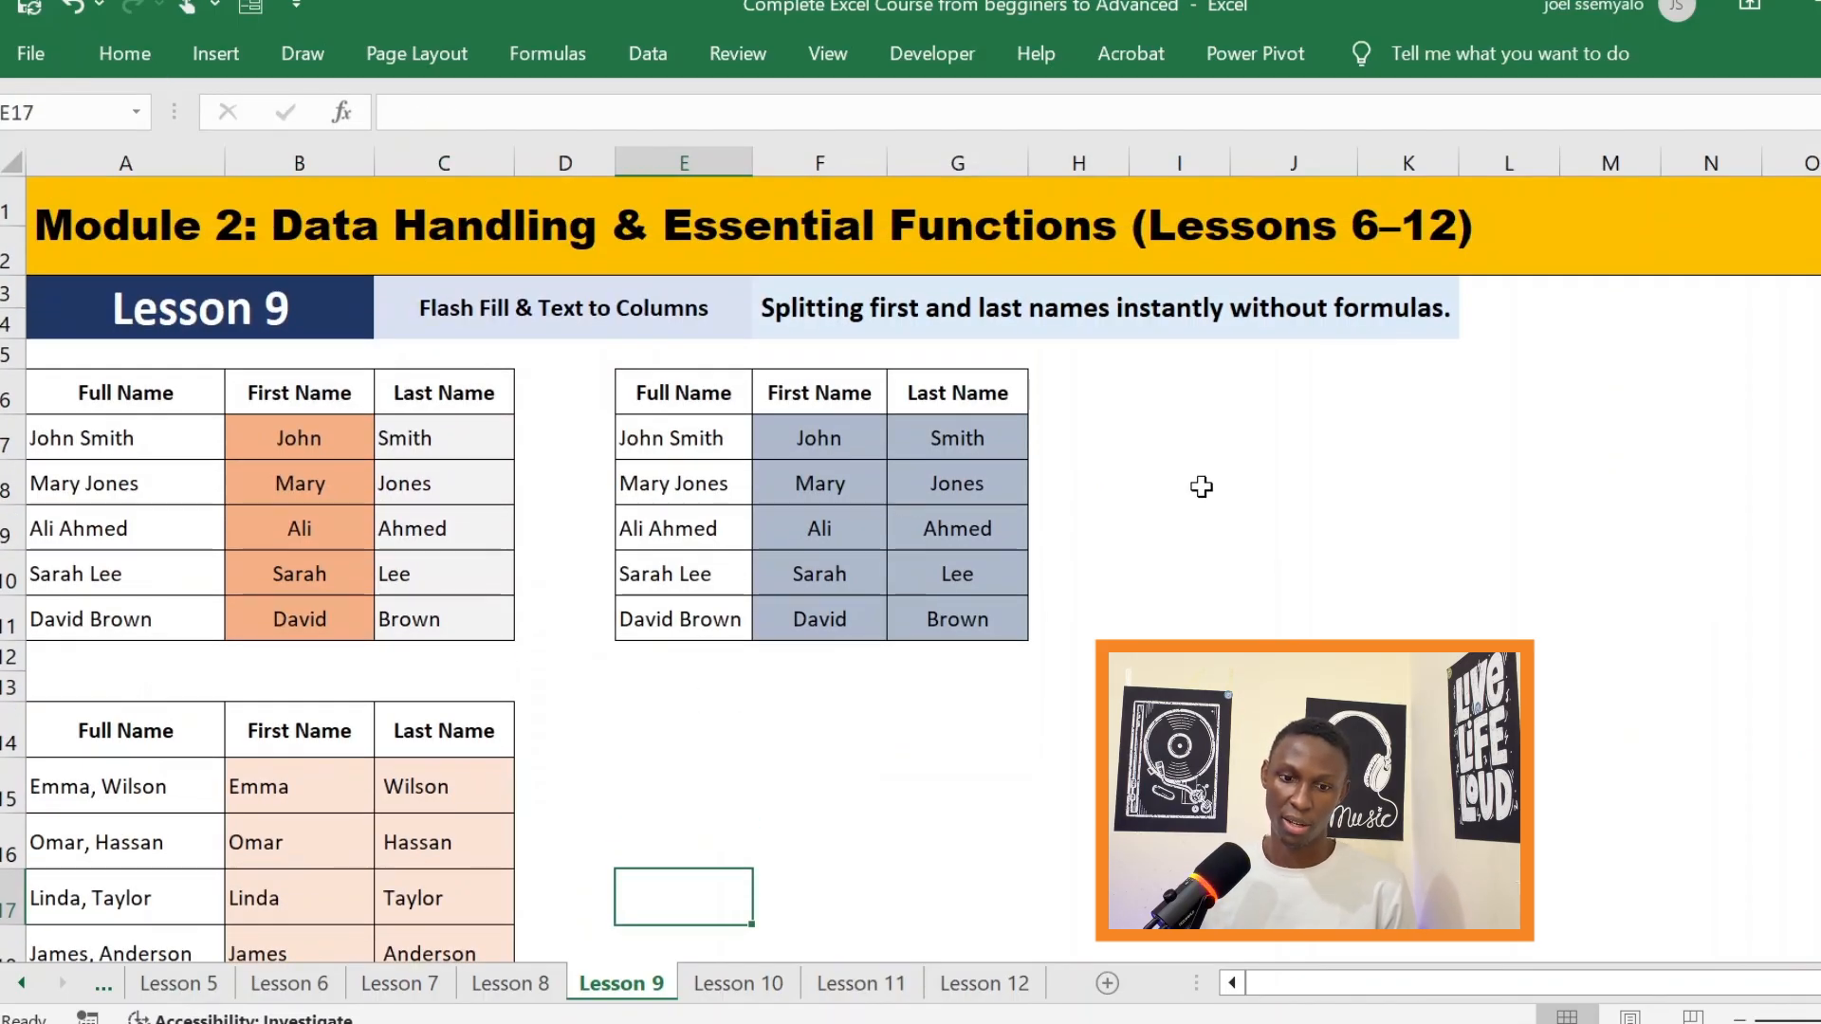